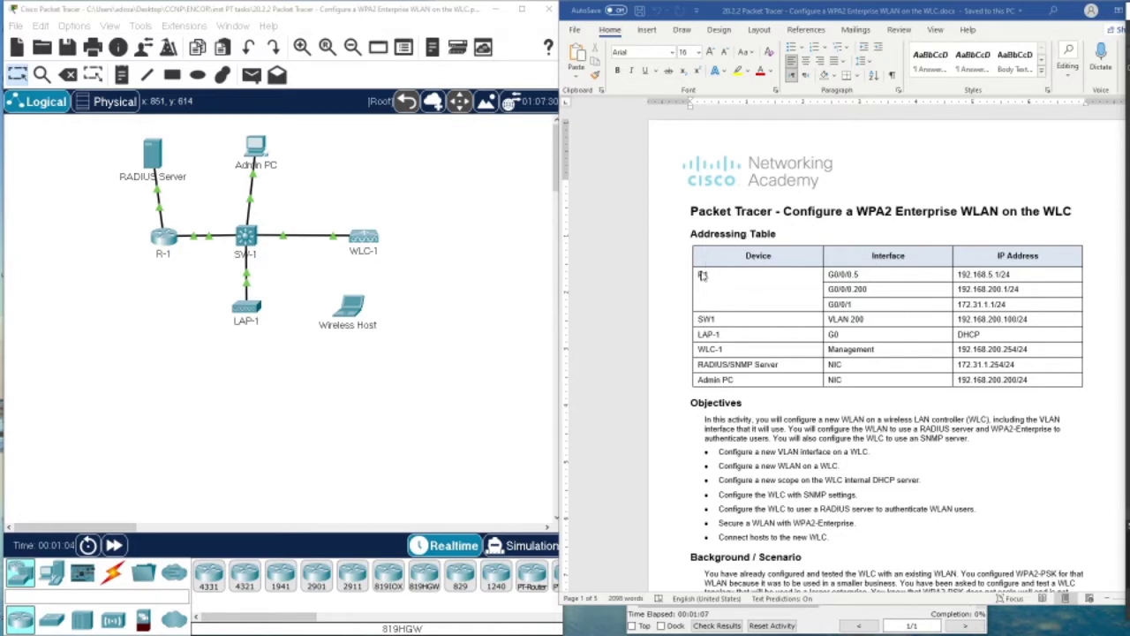
Scroll the Word lab guide down to Part 1, Step 1: Create a new VLAN interface.
scroll(698, 352, down, 2)
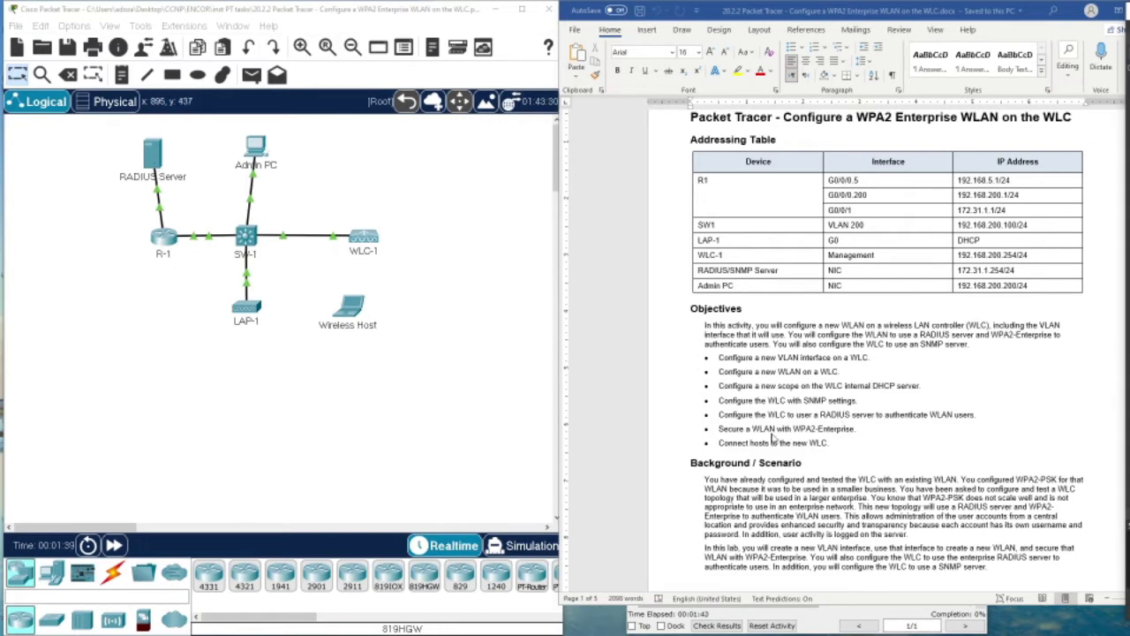
scroll(775, 435, down, 2)
scroll(777, 371, down, 2)
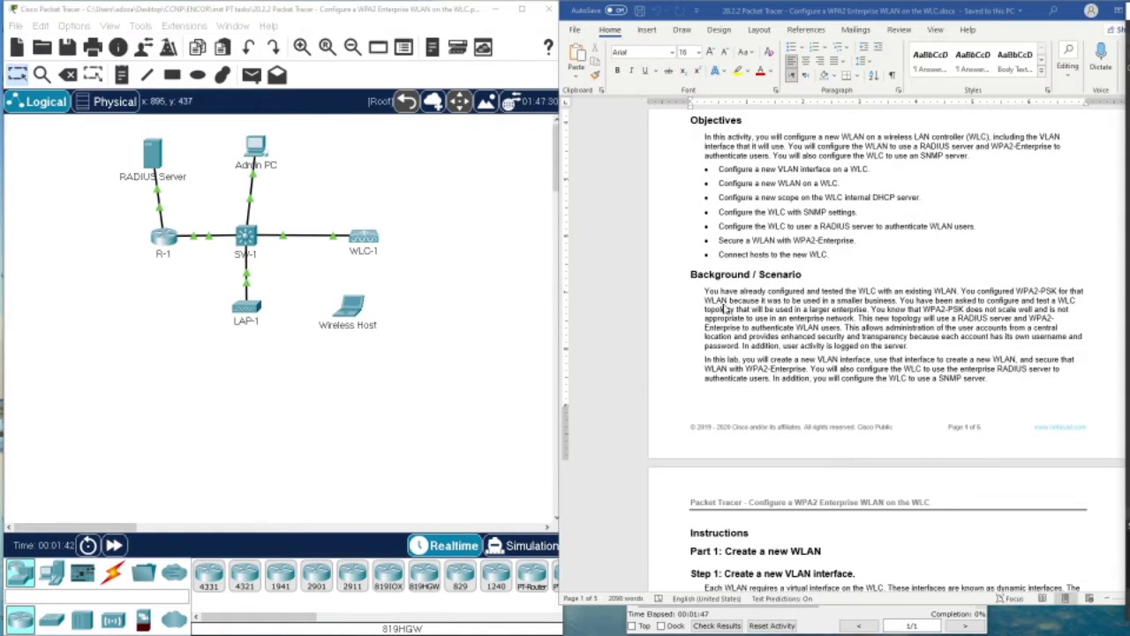
scroll(726, 311, down, 2)
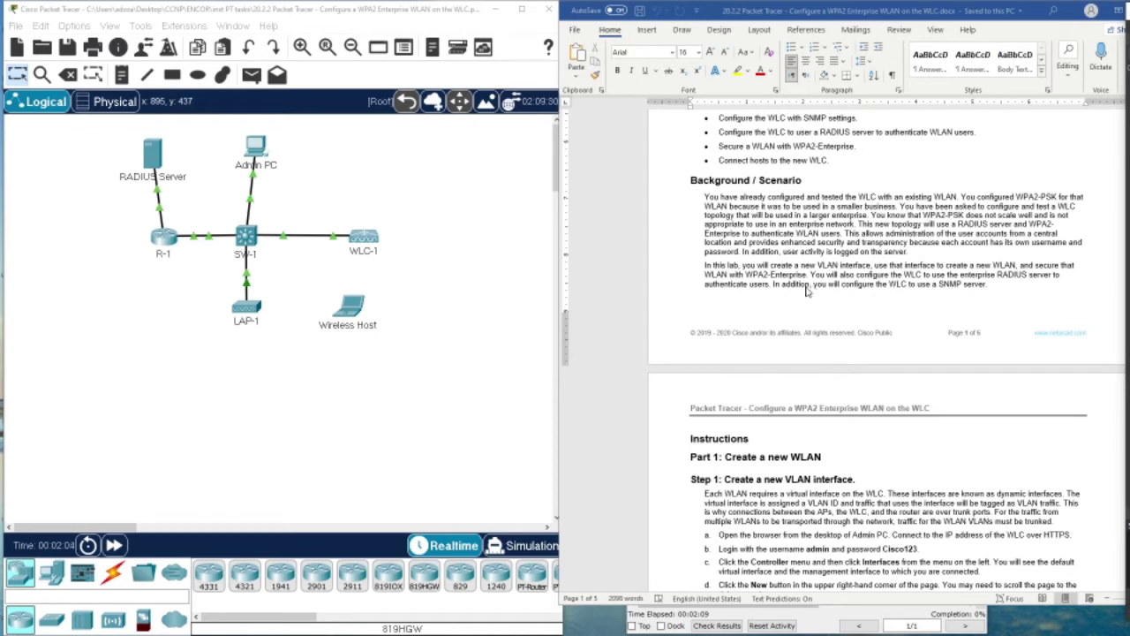
scroll(804, 302, down, 4)
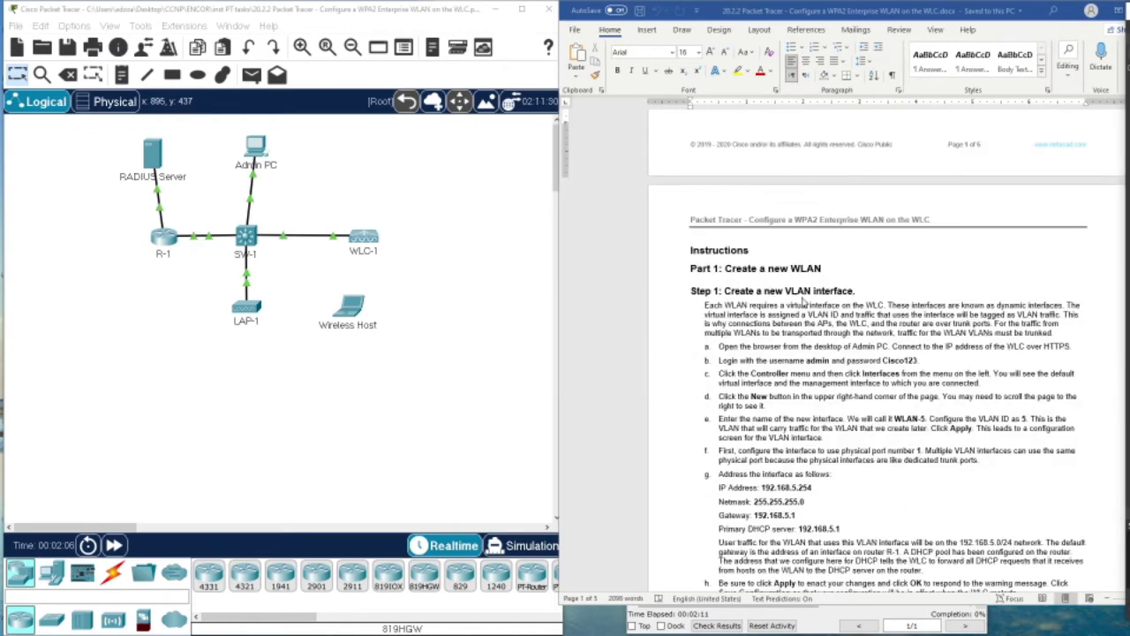
scroll(756, 283, down, 2)
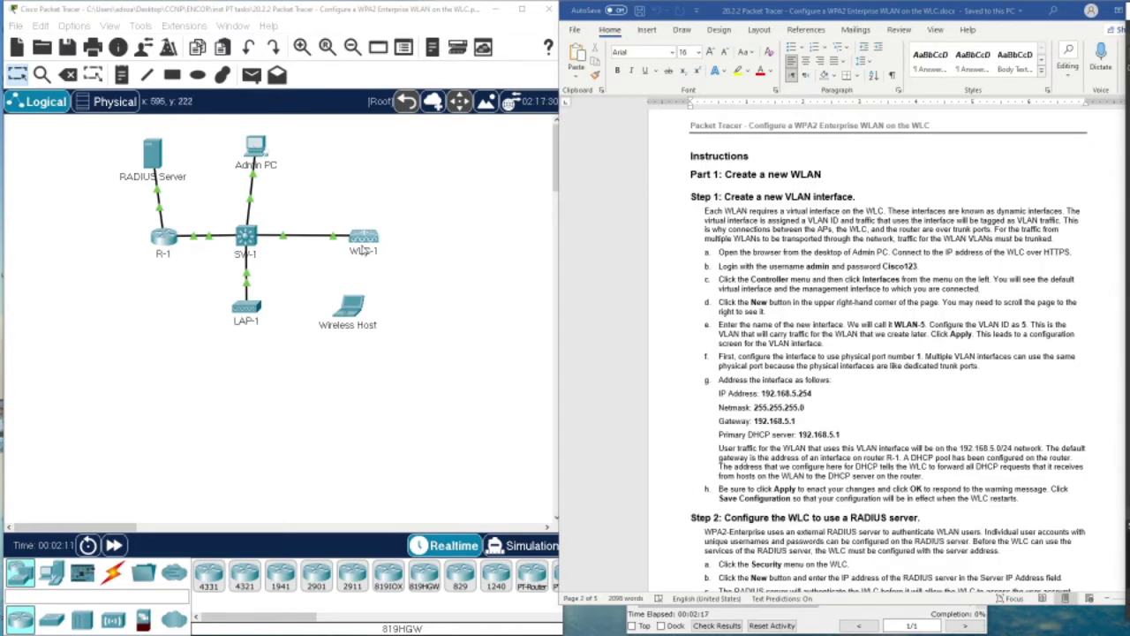
Copy WLC-1's address 192.168.200.254 from the Addressing Table.
scroll(853, 292, up, 10)
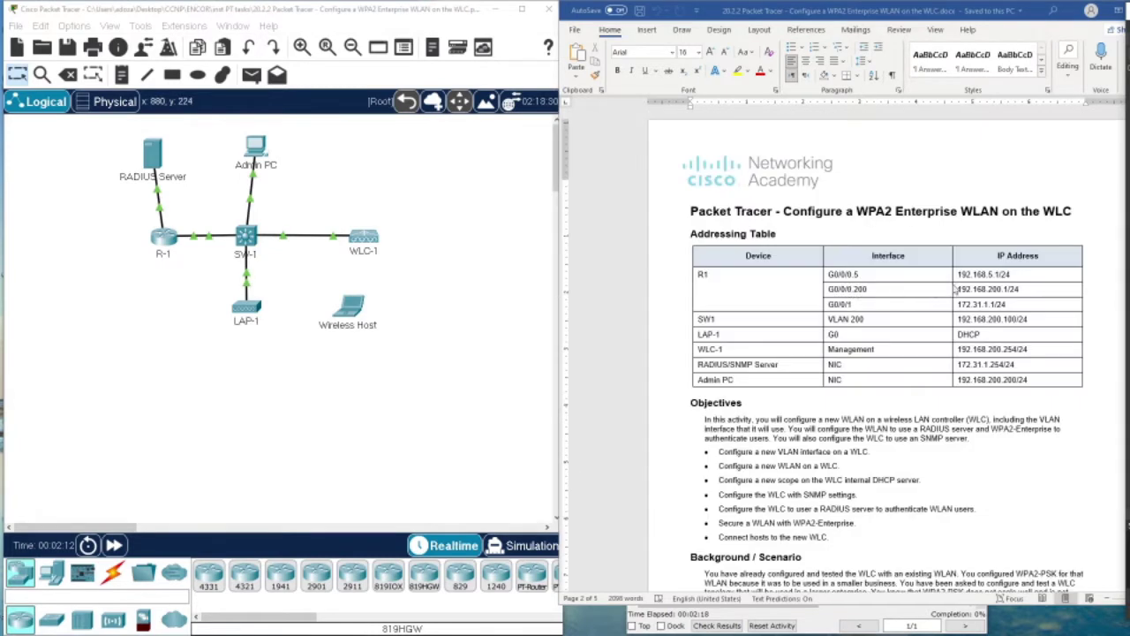
click(958, 350)
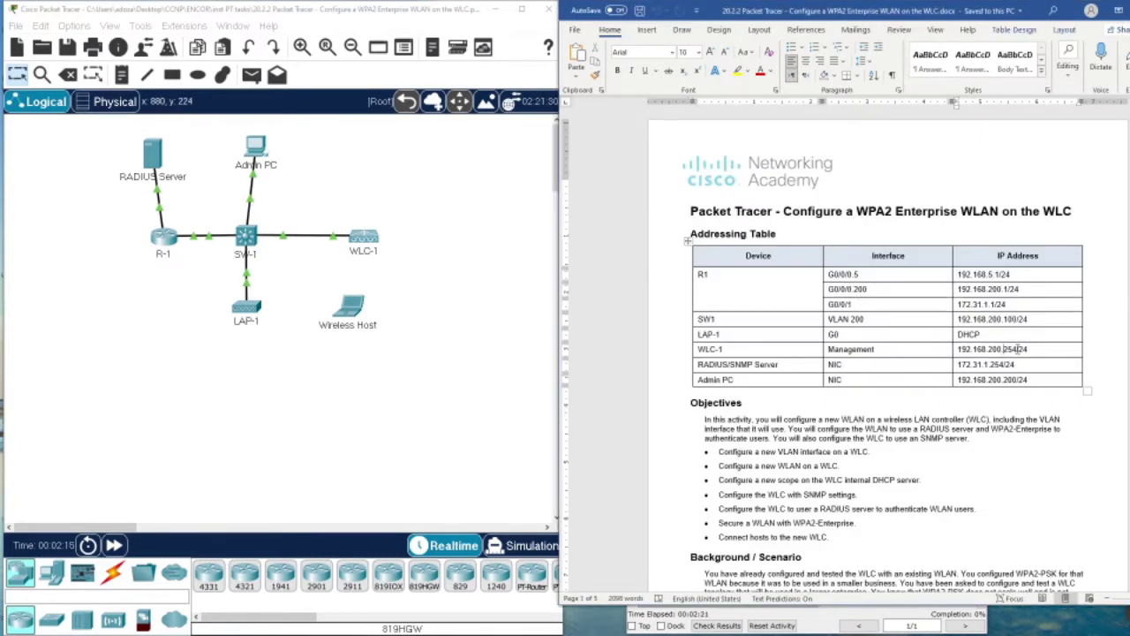
mouse_move(1007, 353)
mouse_down()
mouse_move(963, 355)
mouse_move(1016, 352)
mouse_up()
click(963, 350)
right_click(1016, 352)
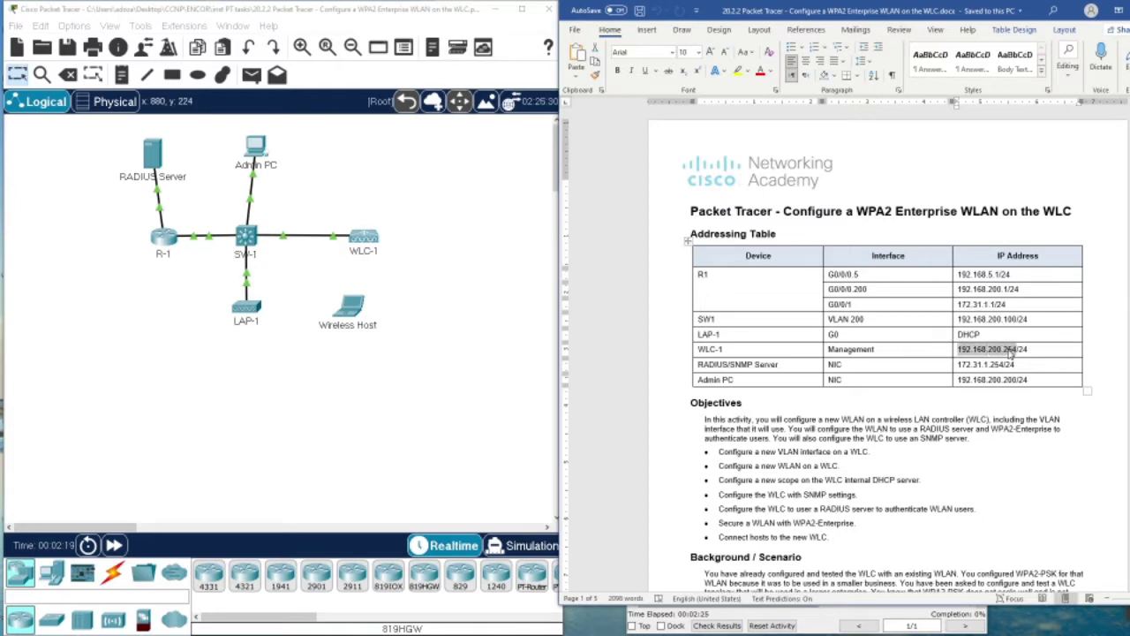
click(1035, 374)
Return to Step 1 and select the login username in step b.
scroll(929, 388, down, 10)
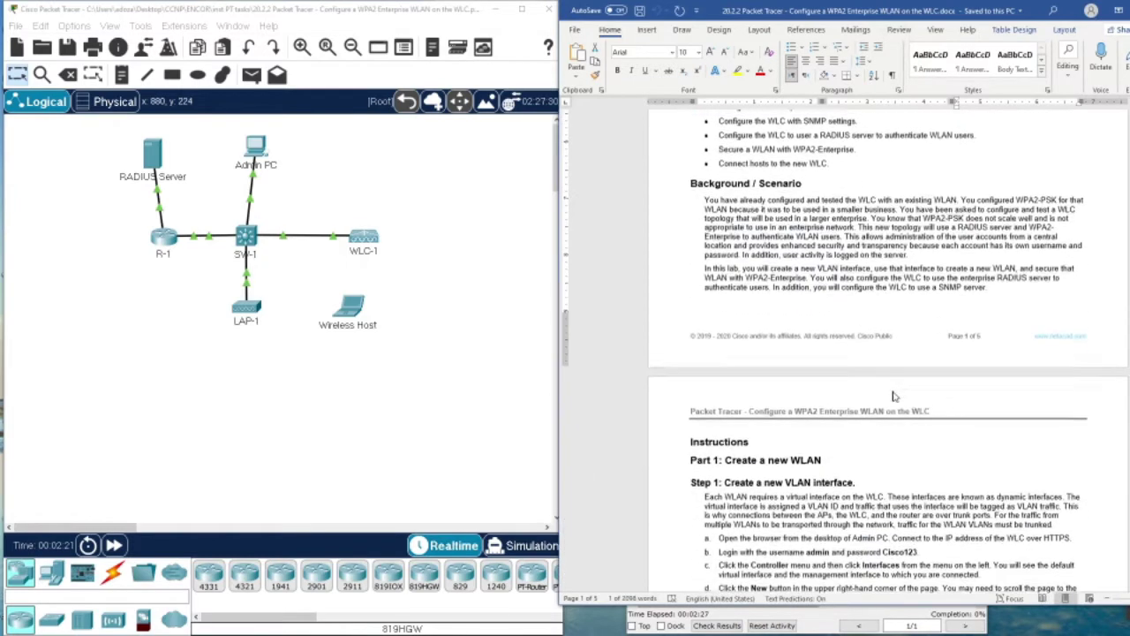
scroll(991, 396, down, 2)
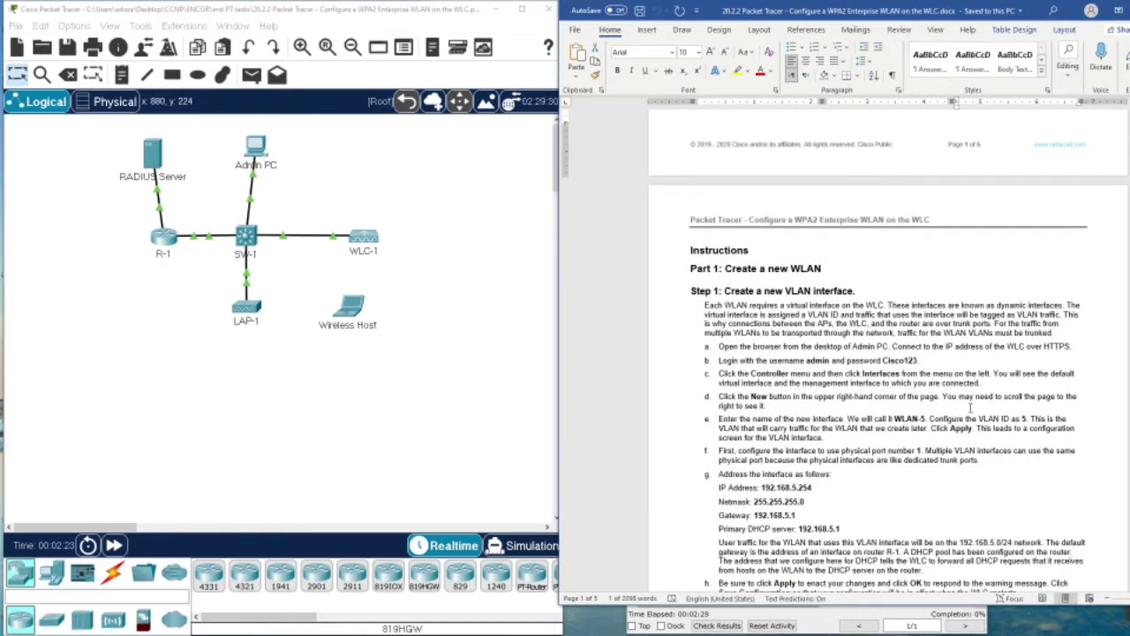
scroll(971, 355, up, 5)
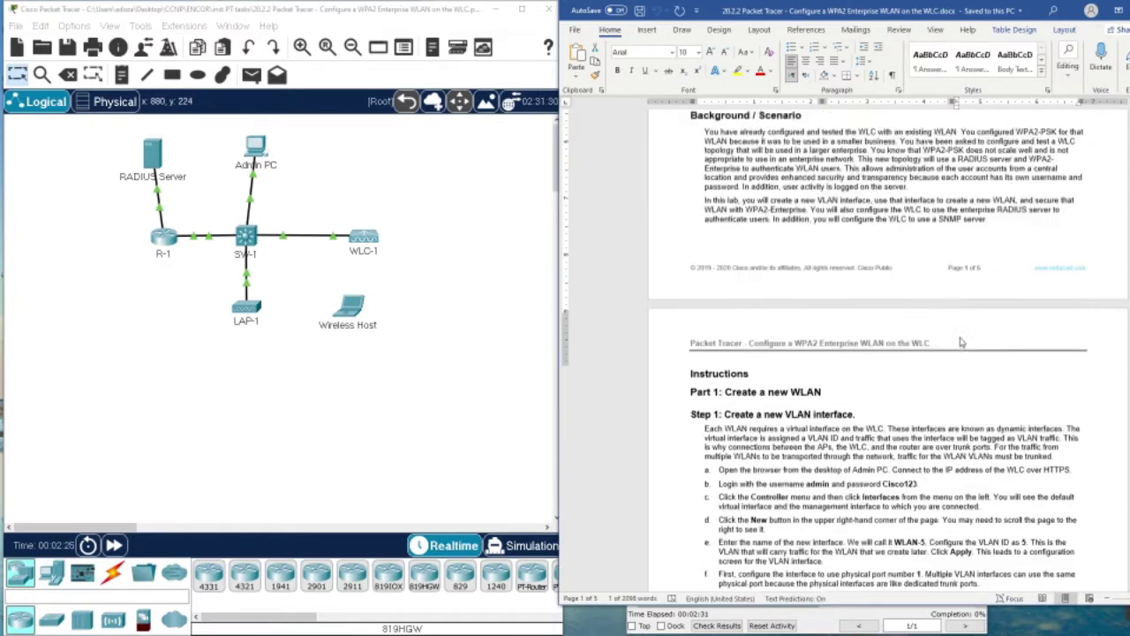
scroll(930, 374, down, 5)
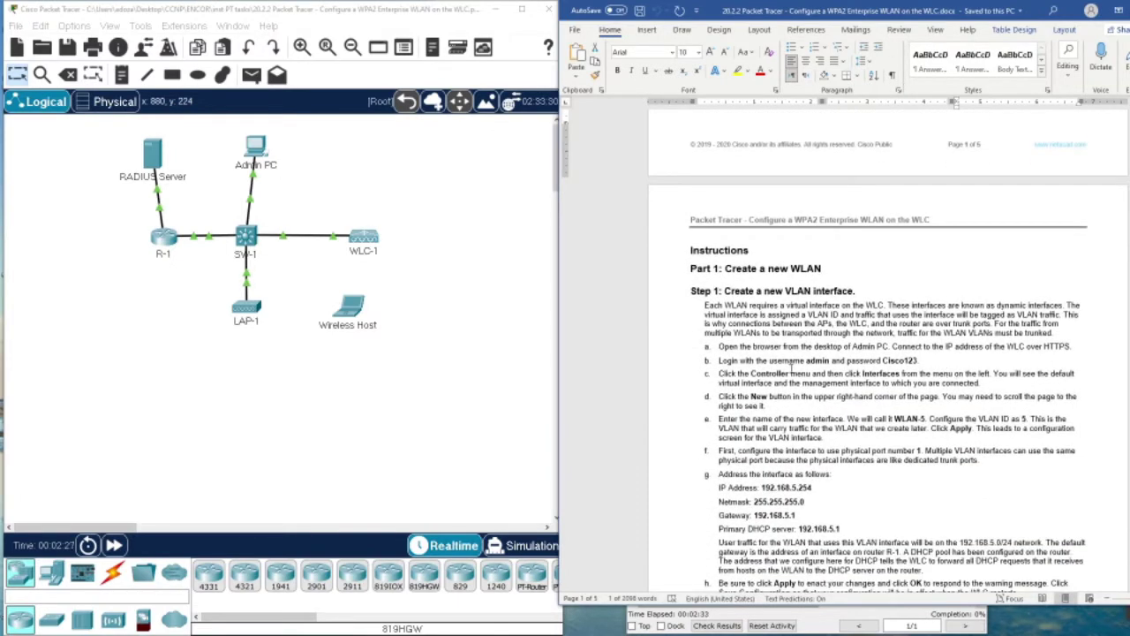
drag(806, 360, 913, 361)
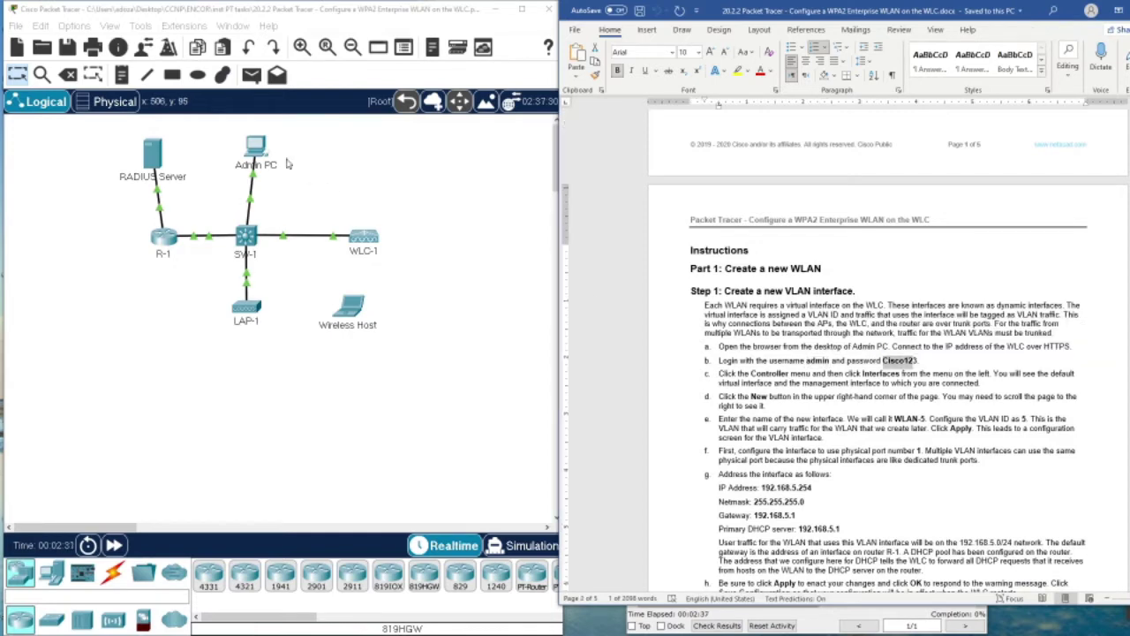
click(255, 148)
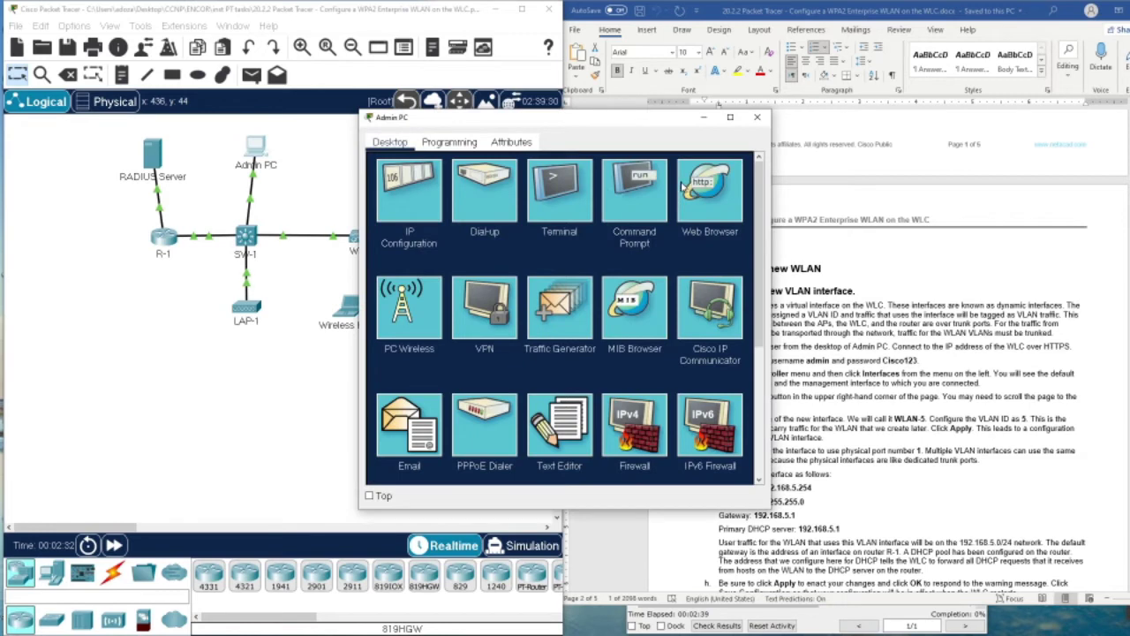
click(686, 187)
drag(530, 117, 311, 119)
click(293, 181)
right_click(286, 183)
click(339, 260)
key(Return)
click(243, 184)
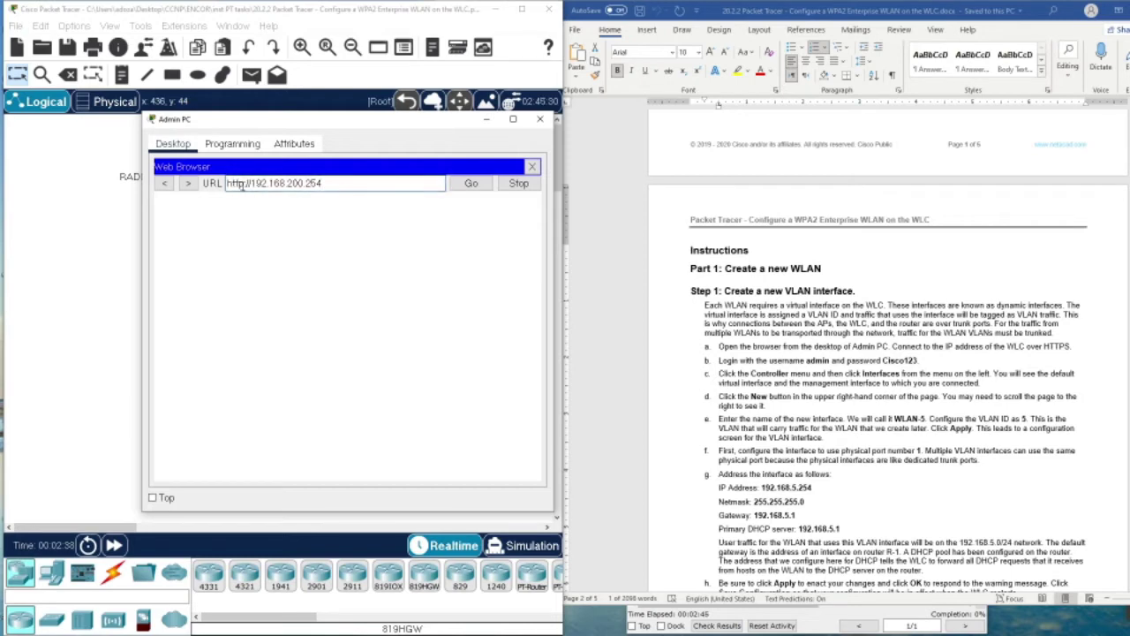
text(s)
click(468, 185)
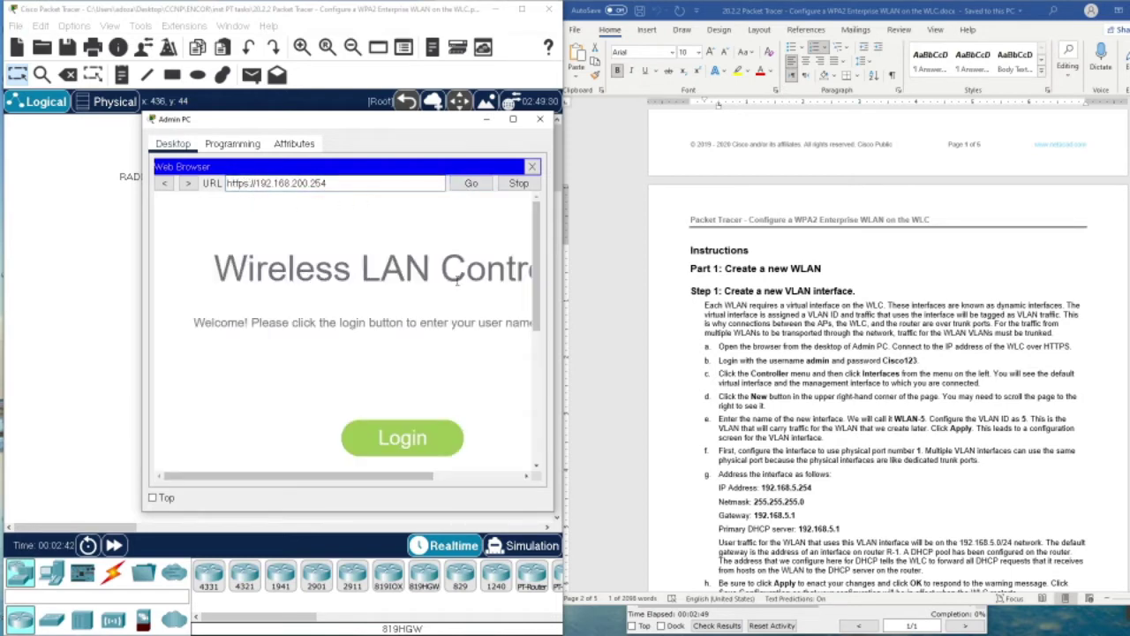
Log in to the controller with the admin username and password, then enlarge the window.
click(411, 430)
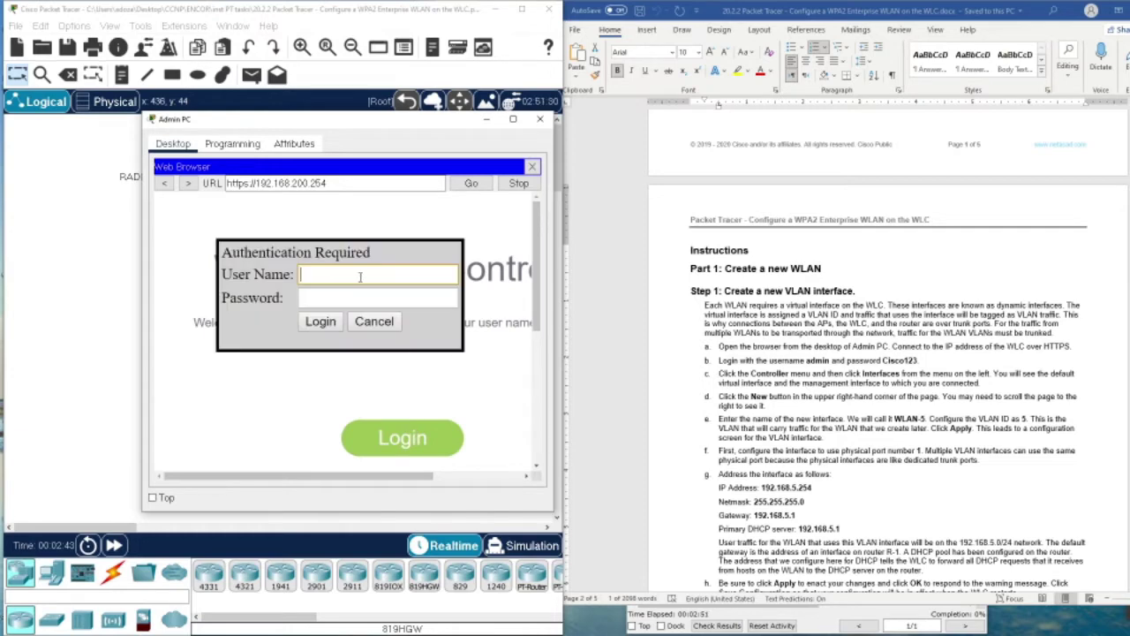
text(admin)
click(359, 299)
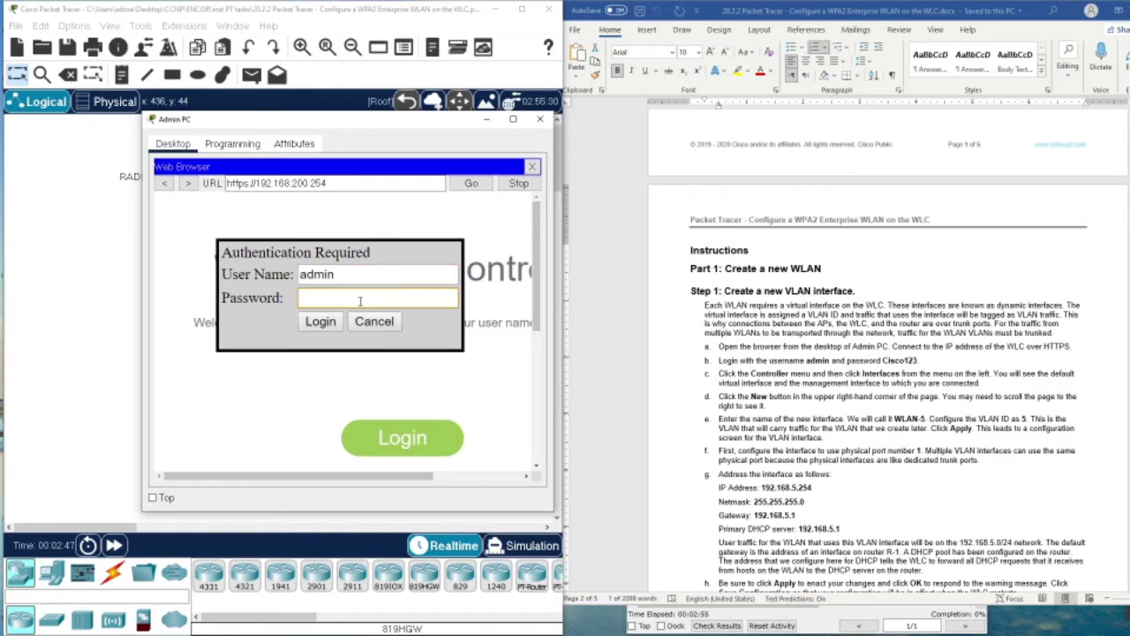
click(321, 321)
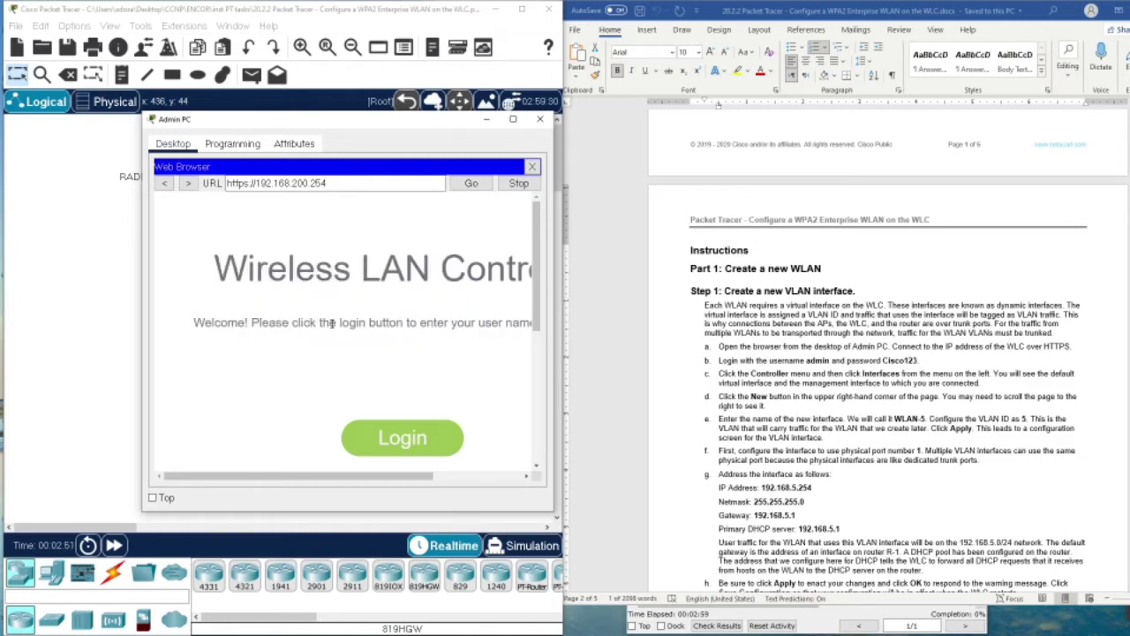
drag(554, 240, 634, 240)
drag(438, 120, 343, 67)
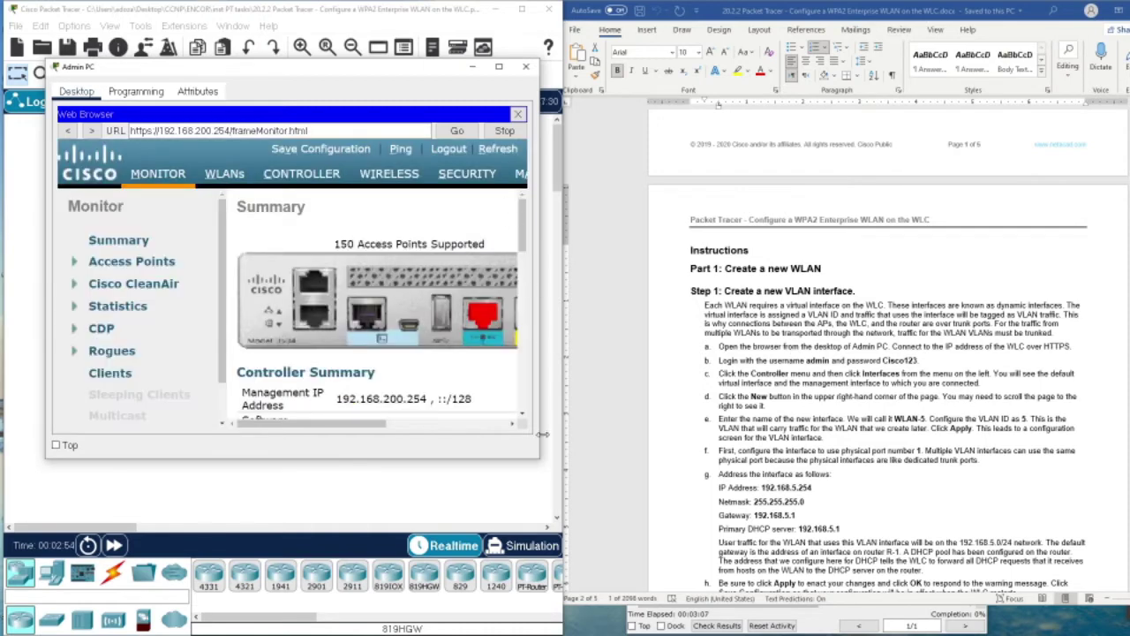
Open CONTROLLER > Interfaces in the WLC web GUI and start a new interface.
drag(541, 456, 654, 455)
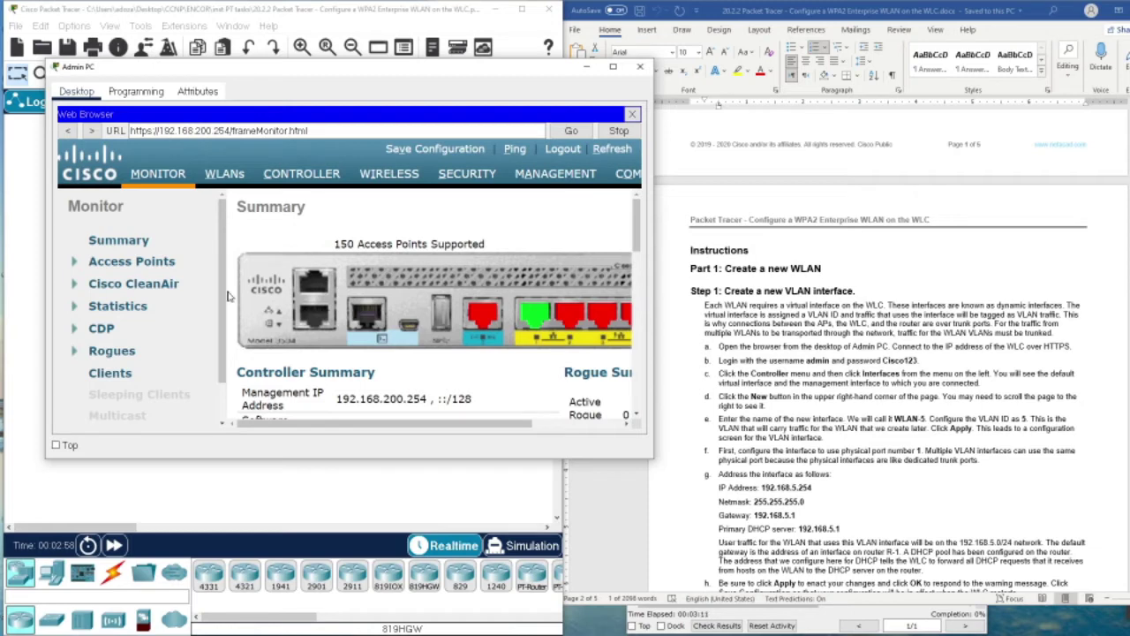
click(301, 174)
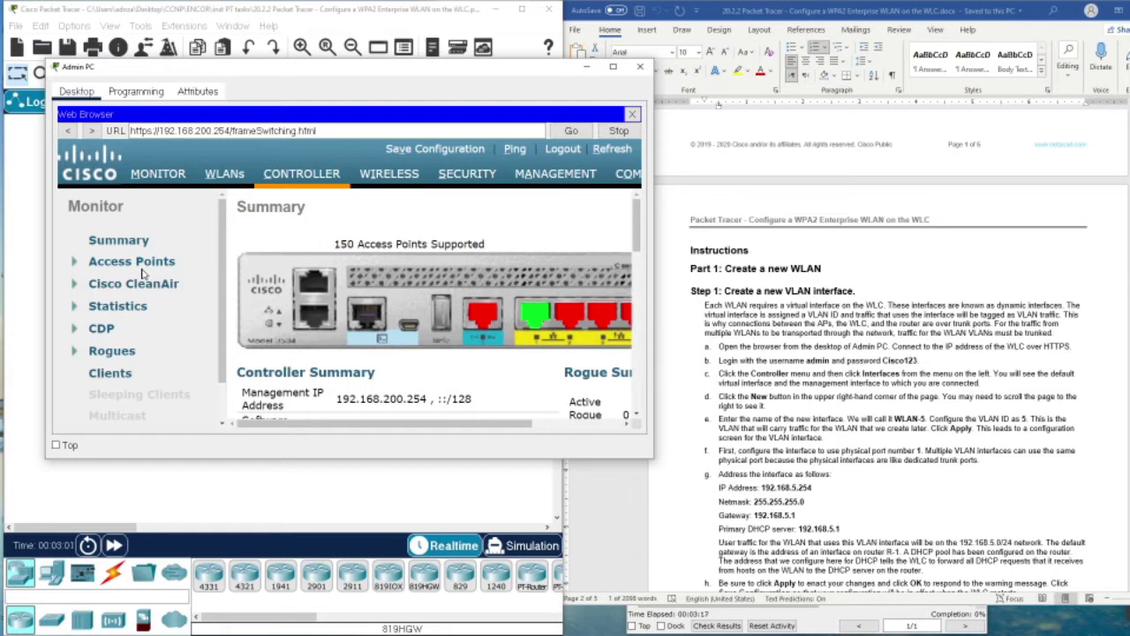
click(124, 286)
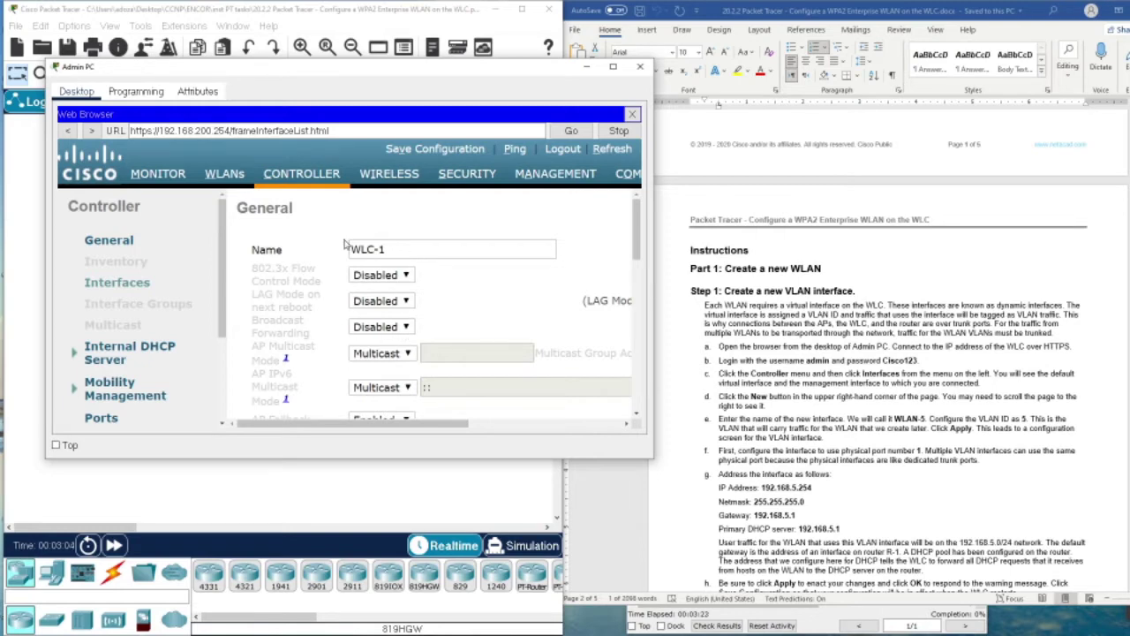
click(144, 283)
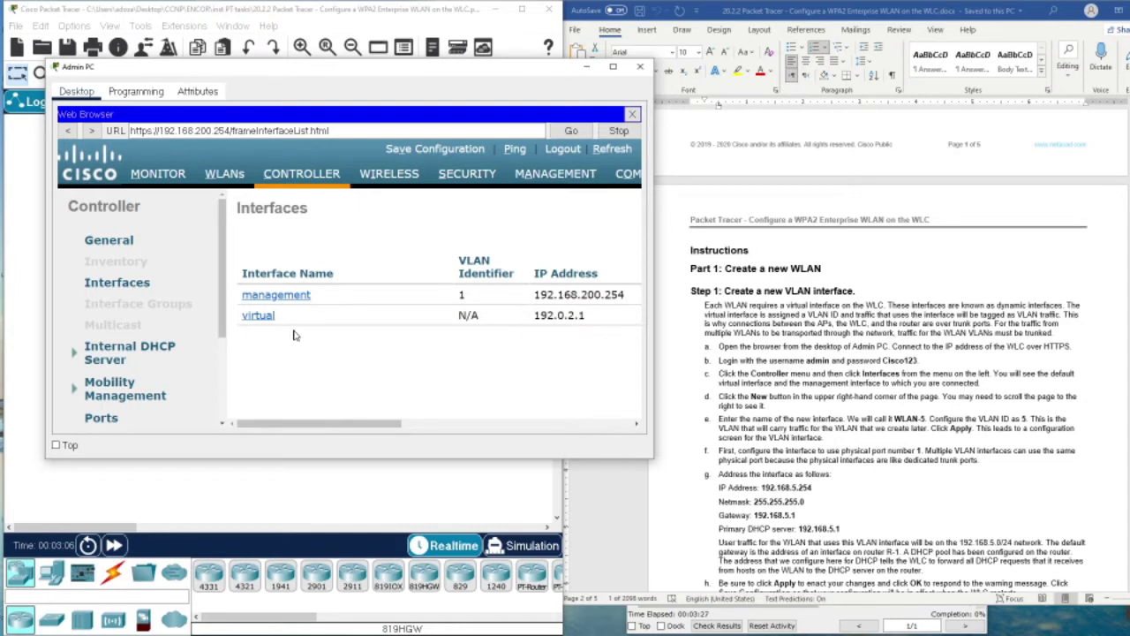
drag(312, 423, 542, 425)
click(589, 210)
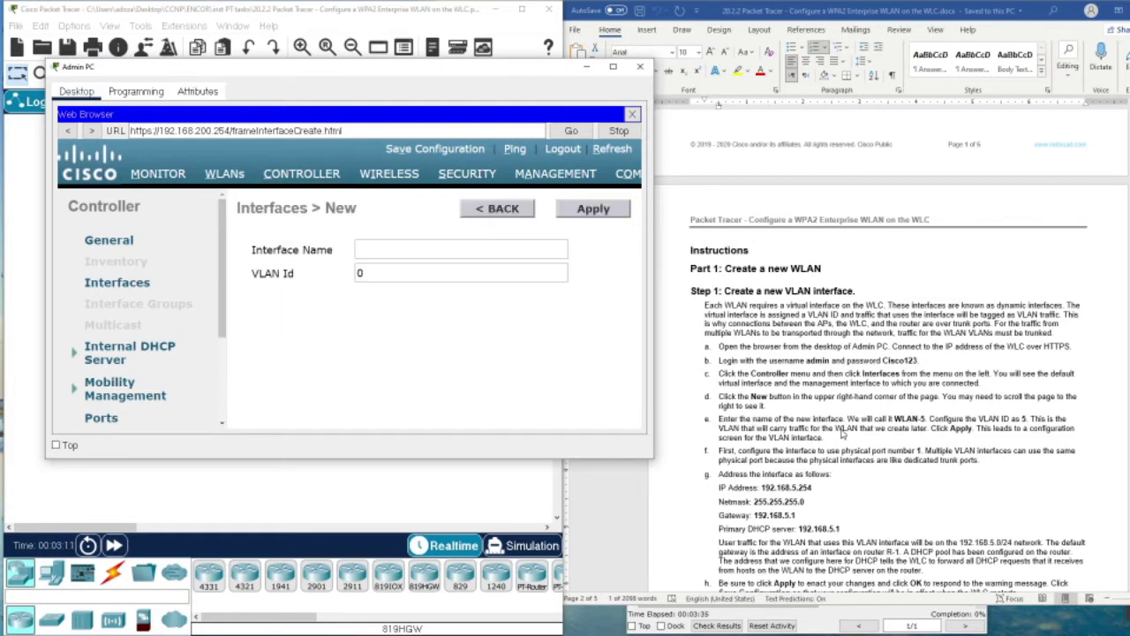
Create interface WLAN-5 with VLAN Id 5, pasting the name from the instructions, and apply it.
click(916, 426)
double_click(899, 360)
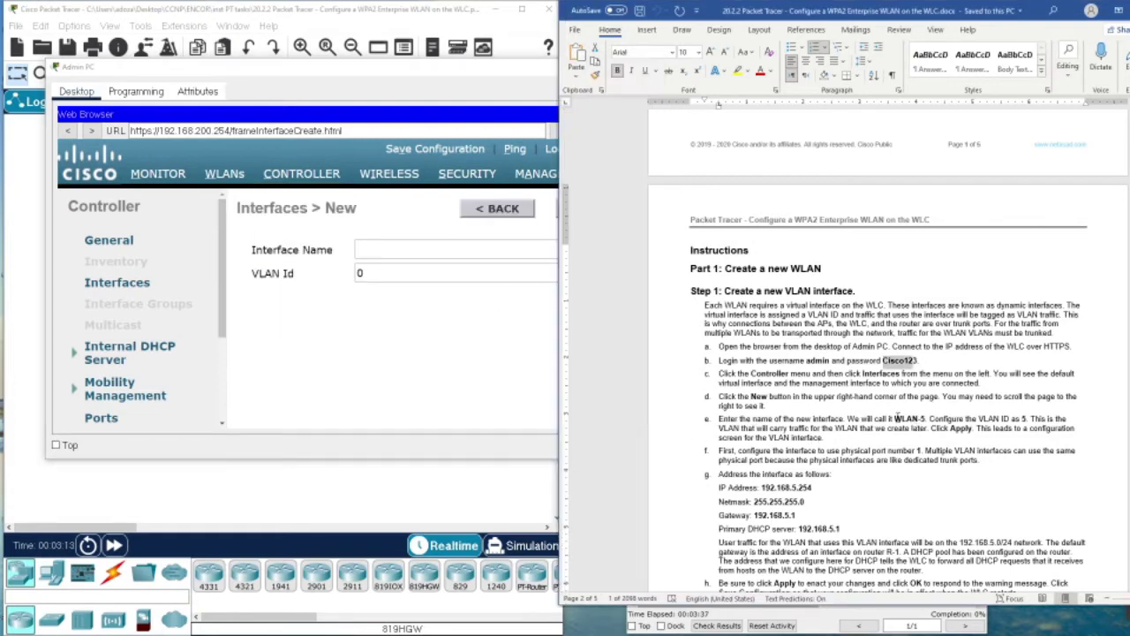
drag(895, 418, 922, 423)
key(ctrl+c)
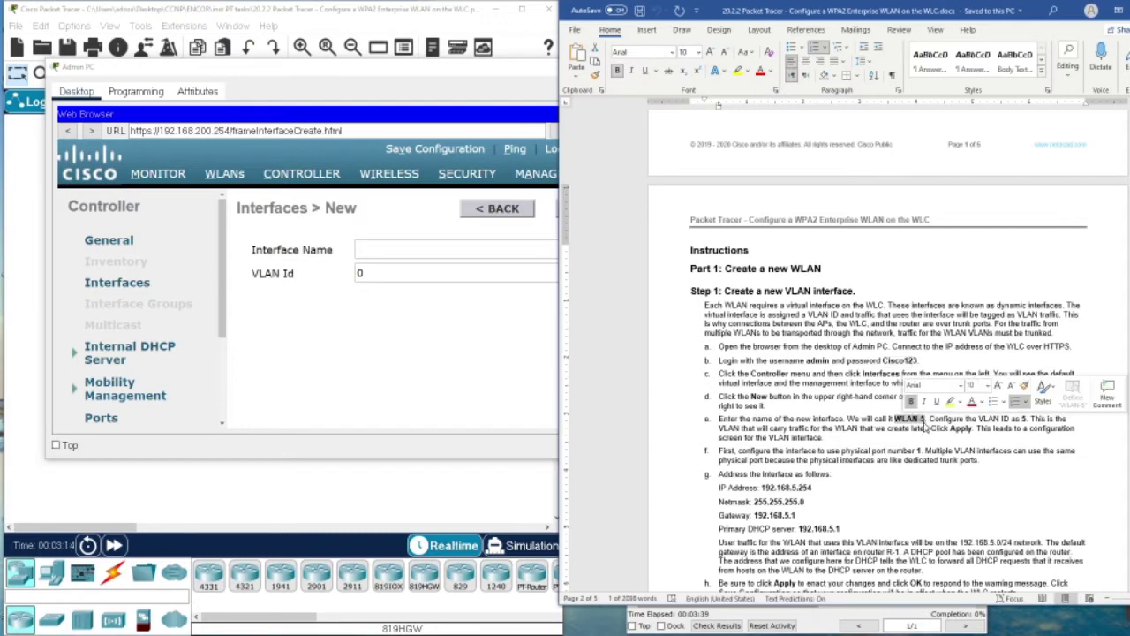
click(422, 249)
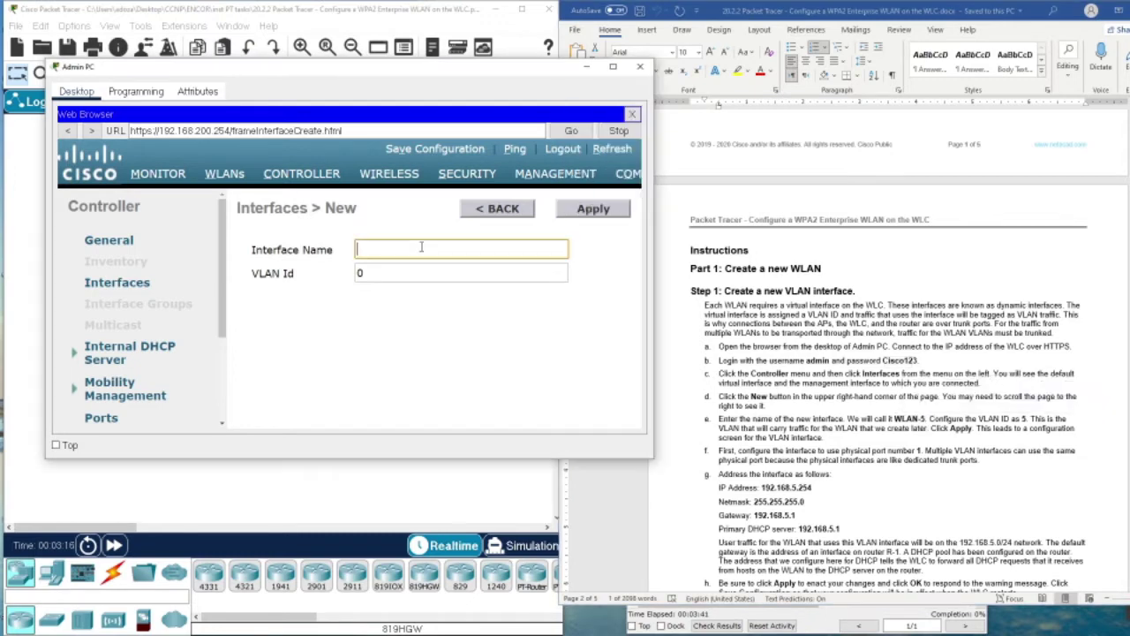
key(ctrl+v)
click(374, 277)
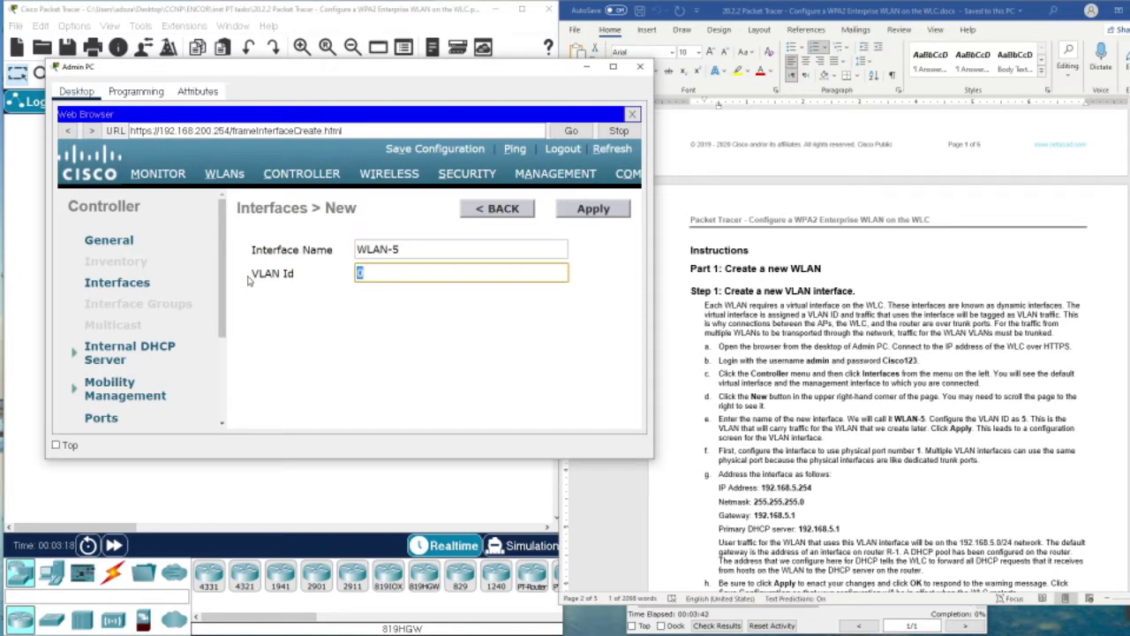
text(5)
click(619, 218)
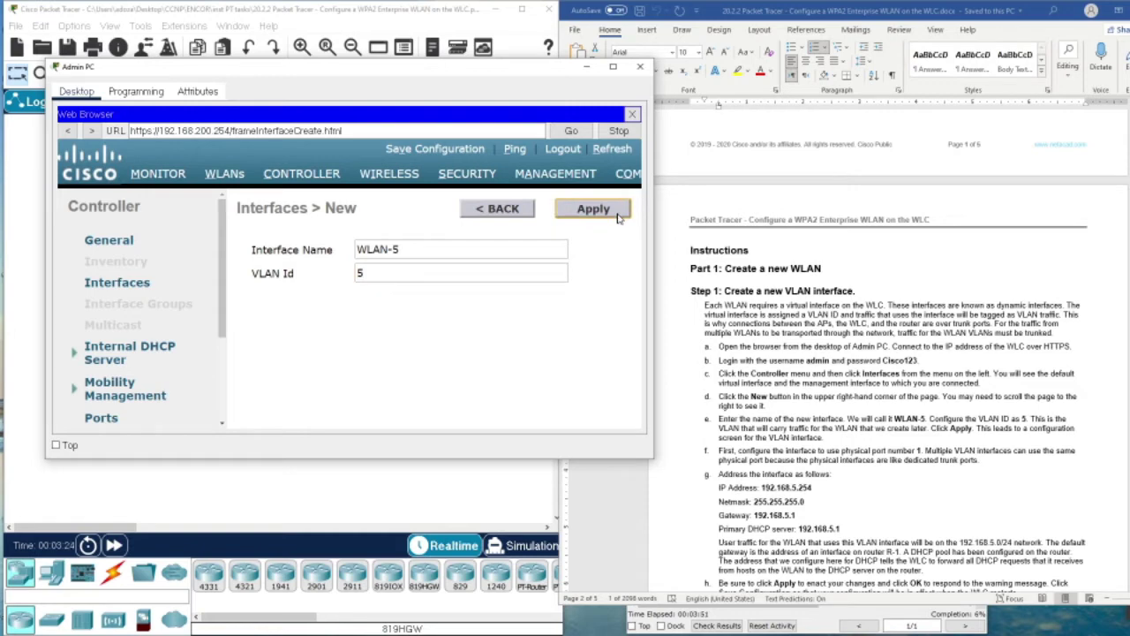
scroll(501, 288, down, 3)
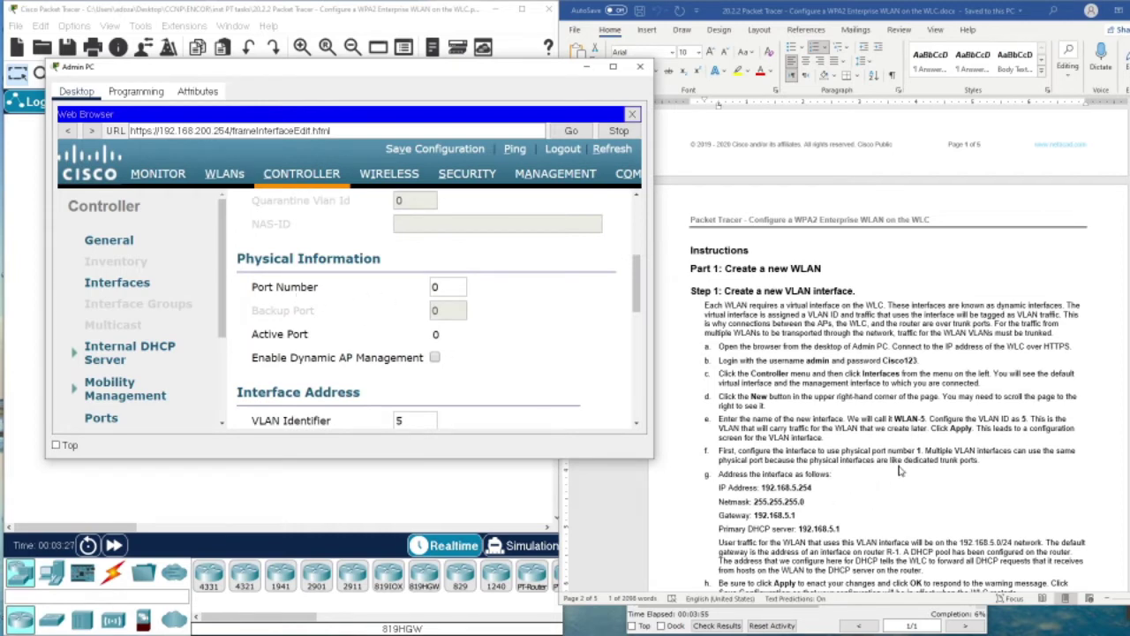
Set Port Number to 1 and paste IP address 192.168.5.254 from the instructions.
click(444, 286)
text(1)
scroll(512, 366, down, 3)
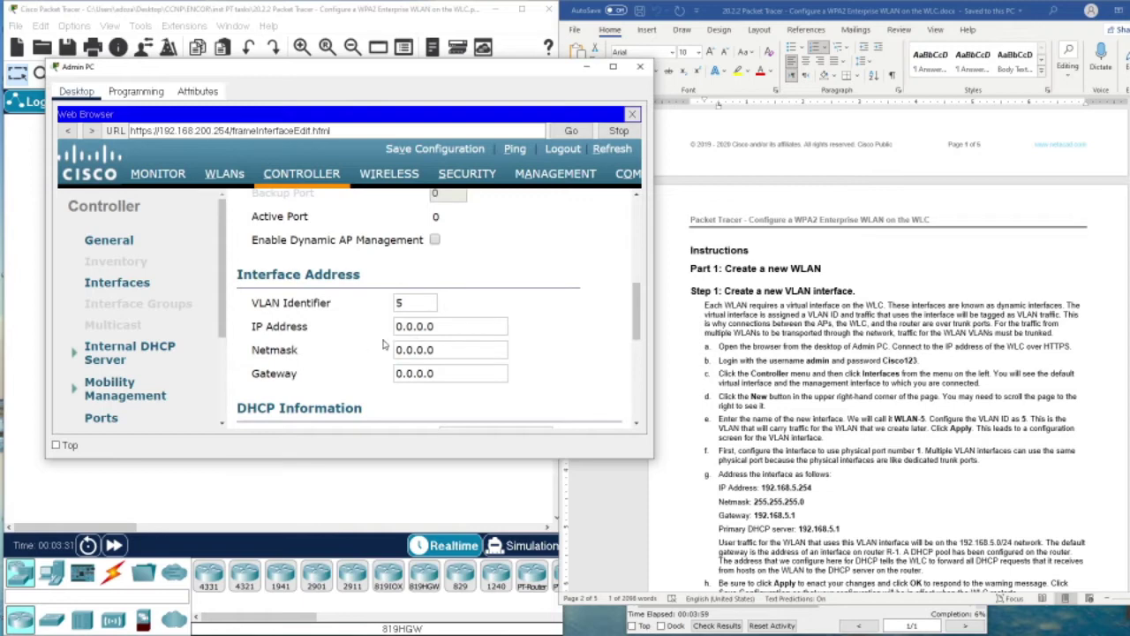
drag(761, 489, 811, 488)
right_click(809, 488)
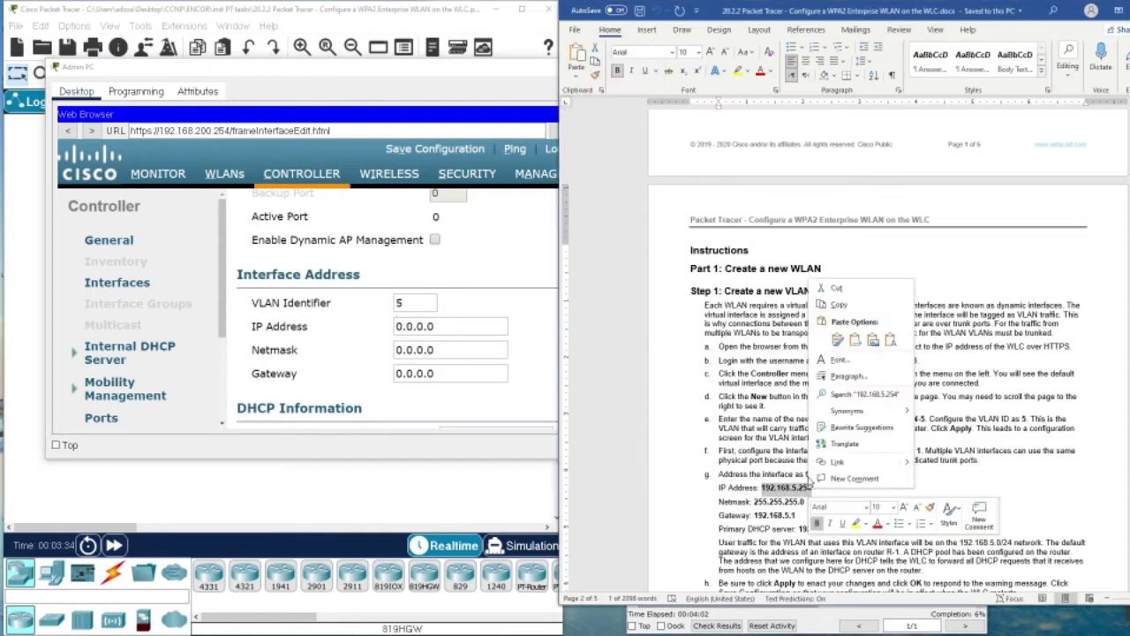
click(839, 311)
drag(451, 335, 351, 333)
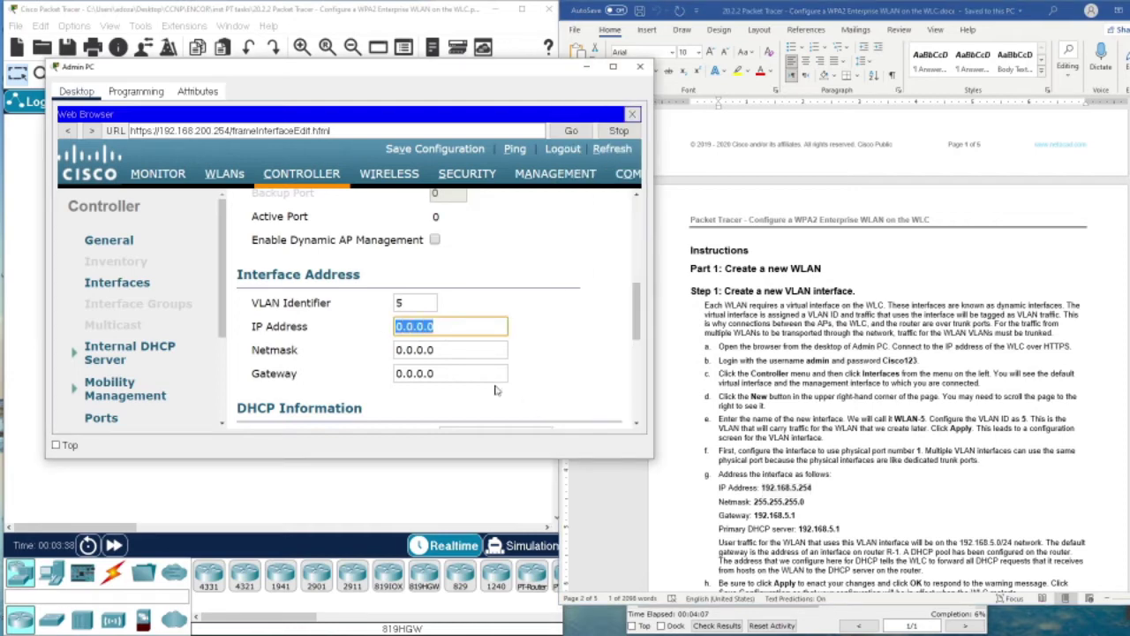
drag(812, 491, 765, 490)
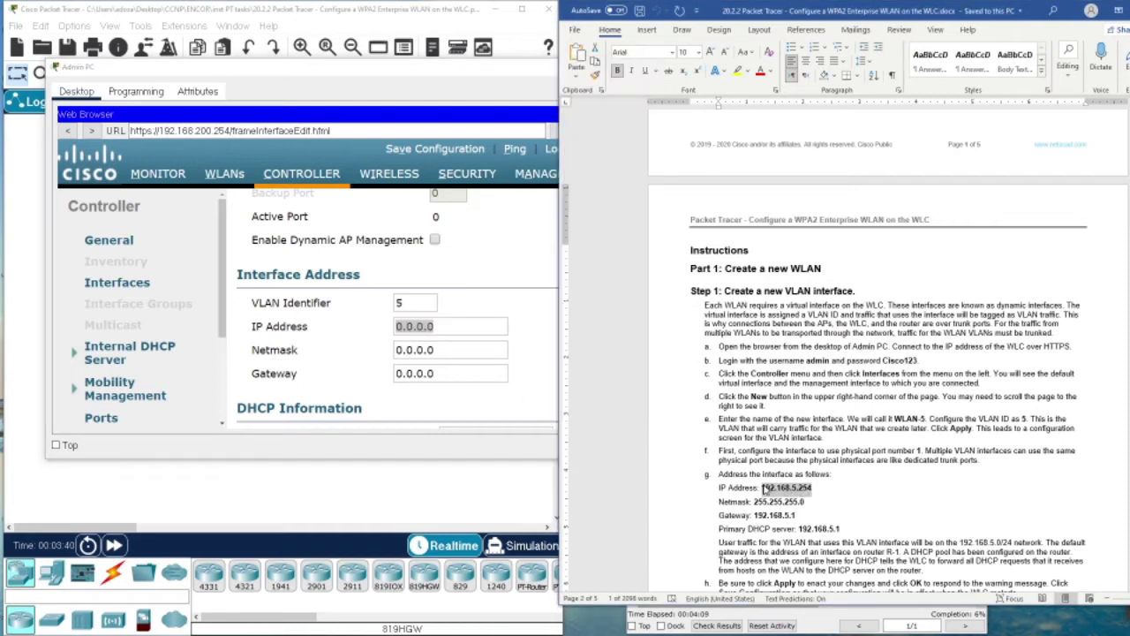
click(448, 330)
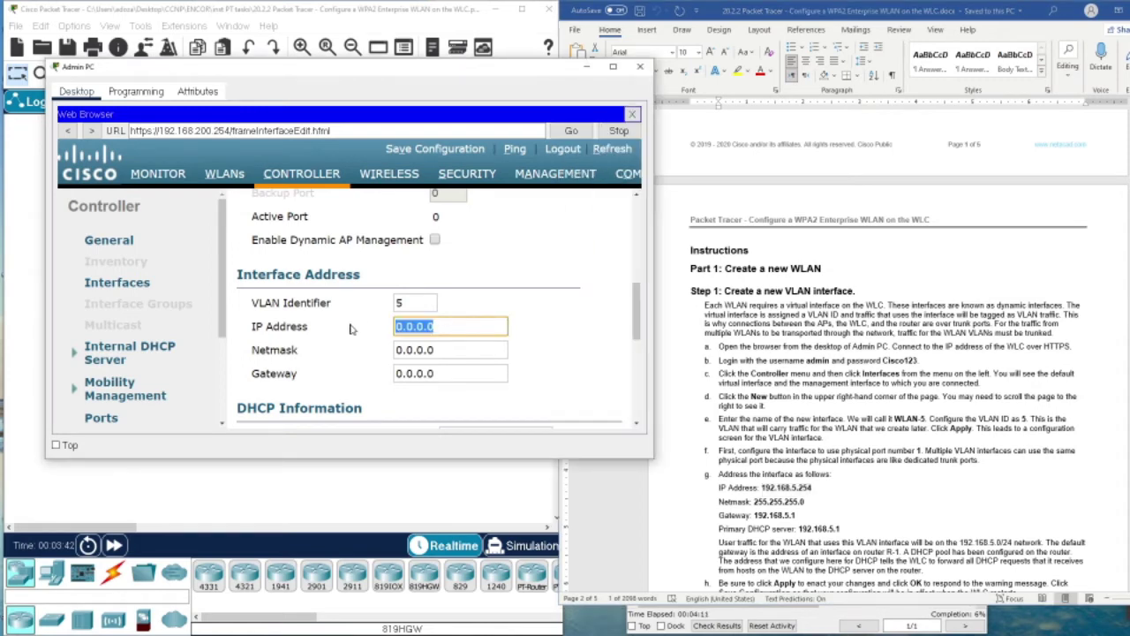
key(ctrl+v)
Paste netmask 255.255.255.0 and gateway 192.168.5.1 from the instructions.
click(811, 508)
drag(753, 501, 804, 502)
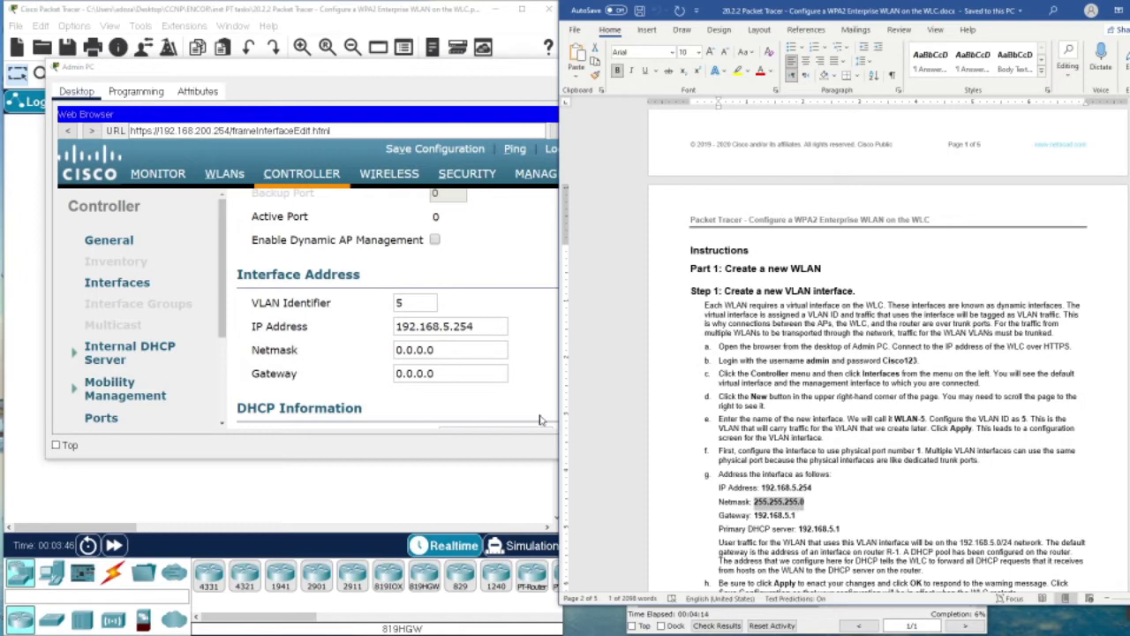
click(451, 350)
key(ctrl+v)
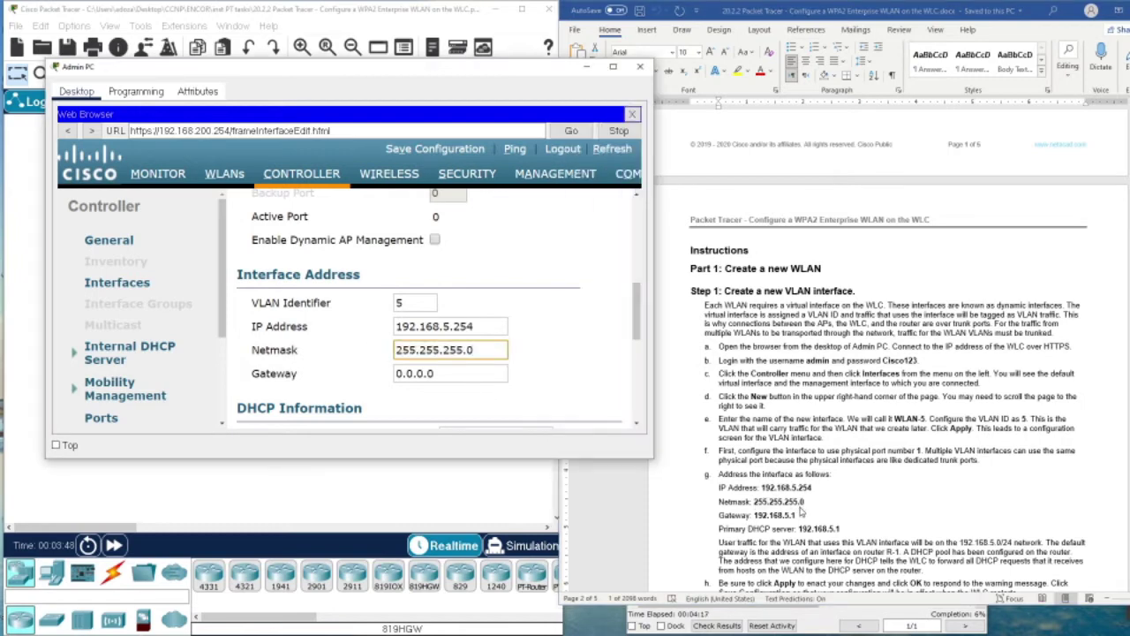
click(759, 516)
drag(754, 514, 795, 516)
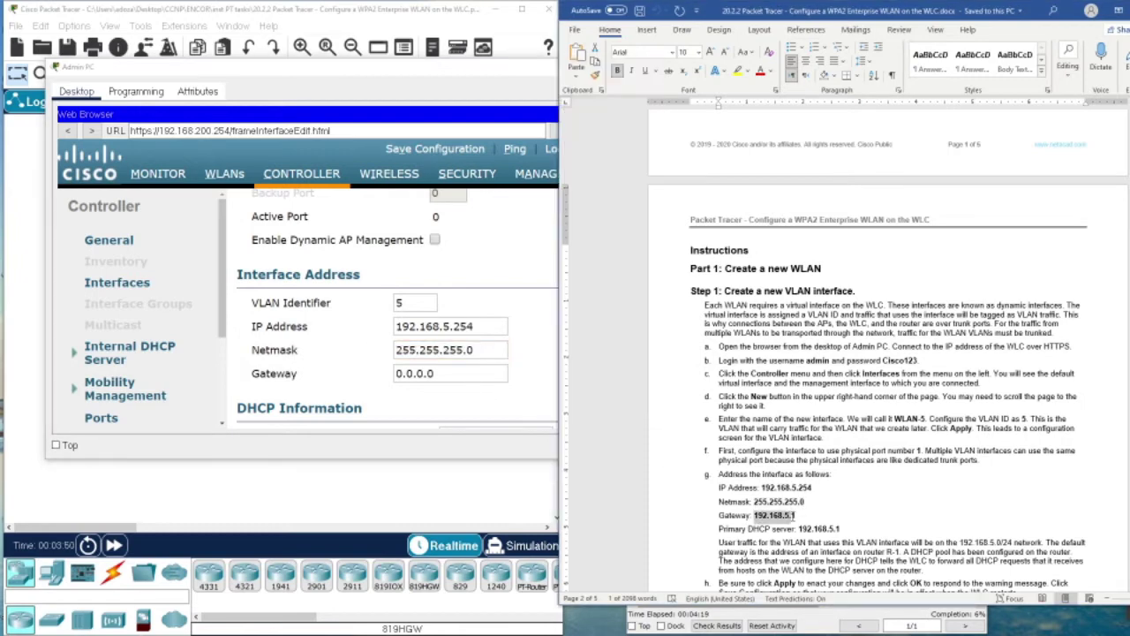
click(454, 373)
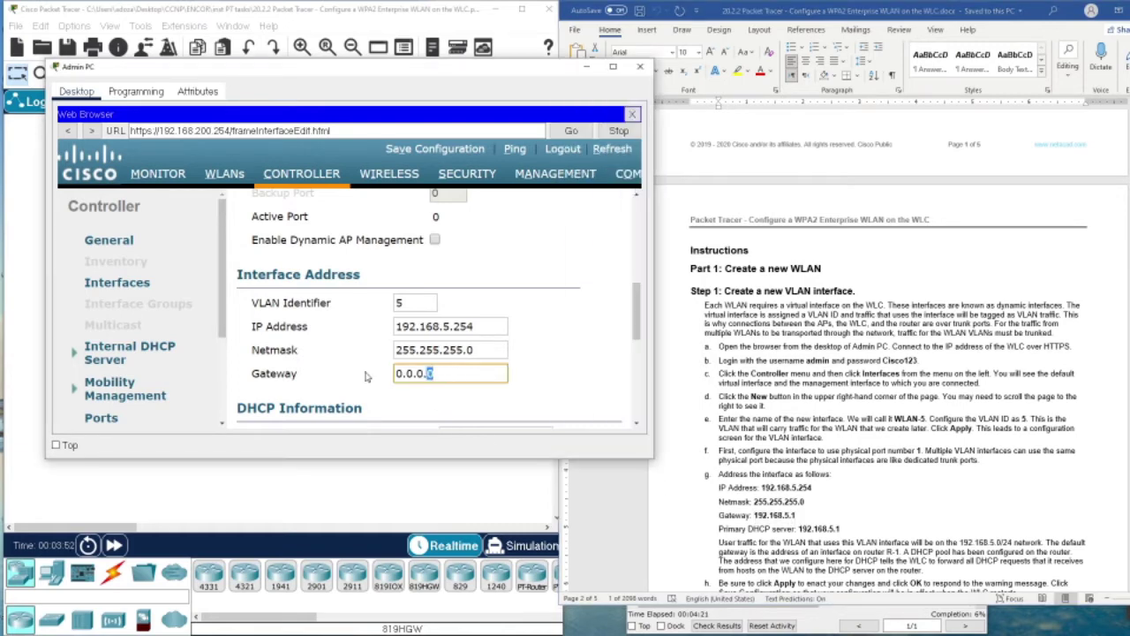
key(ctrl+v)
Paste 192.168.5.1 as the Primary DHCP Server.
scroll(339, 381, down, 3)
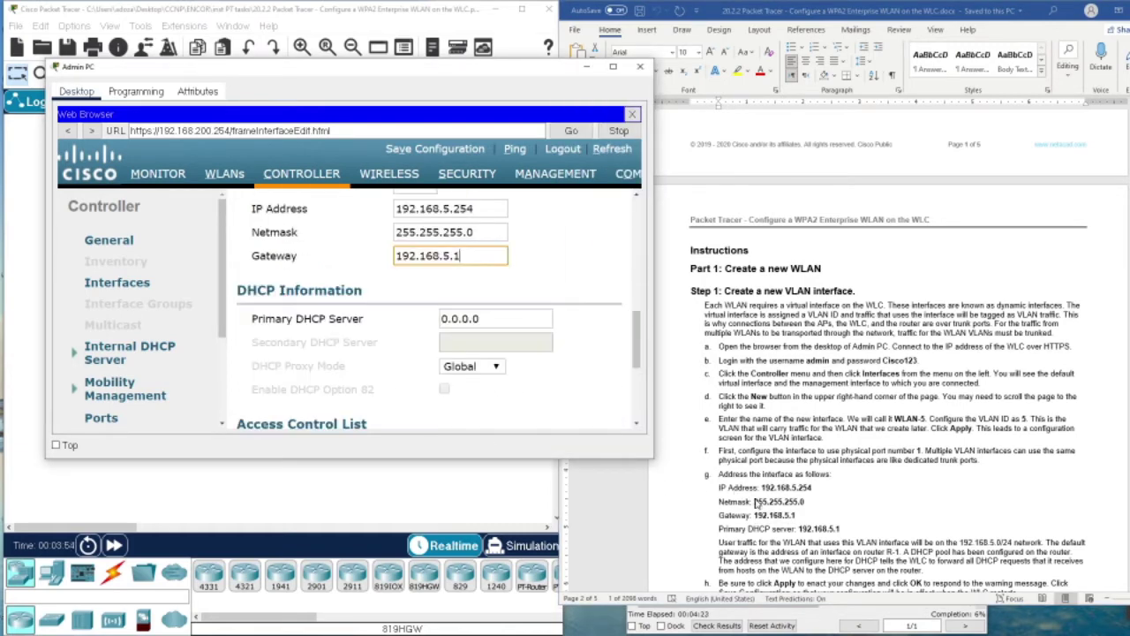
click(801, 534)
drag(799, 529, 838, 530)
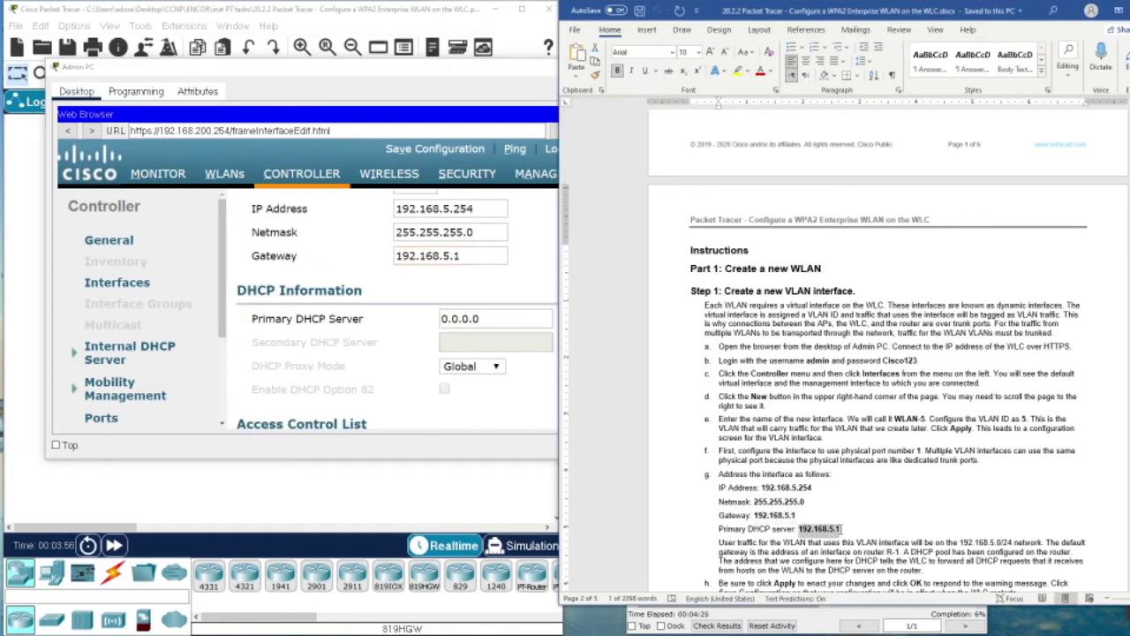
drag(478, 318, 344, 316)
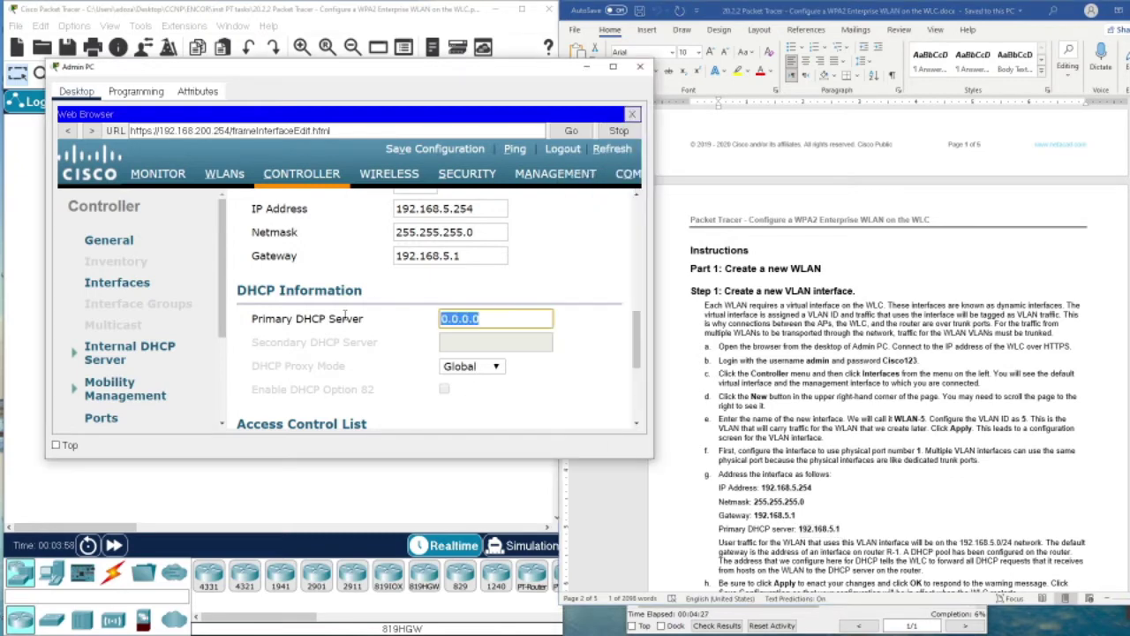
key(ctrl+v)
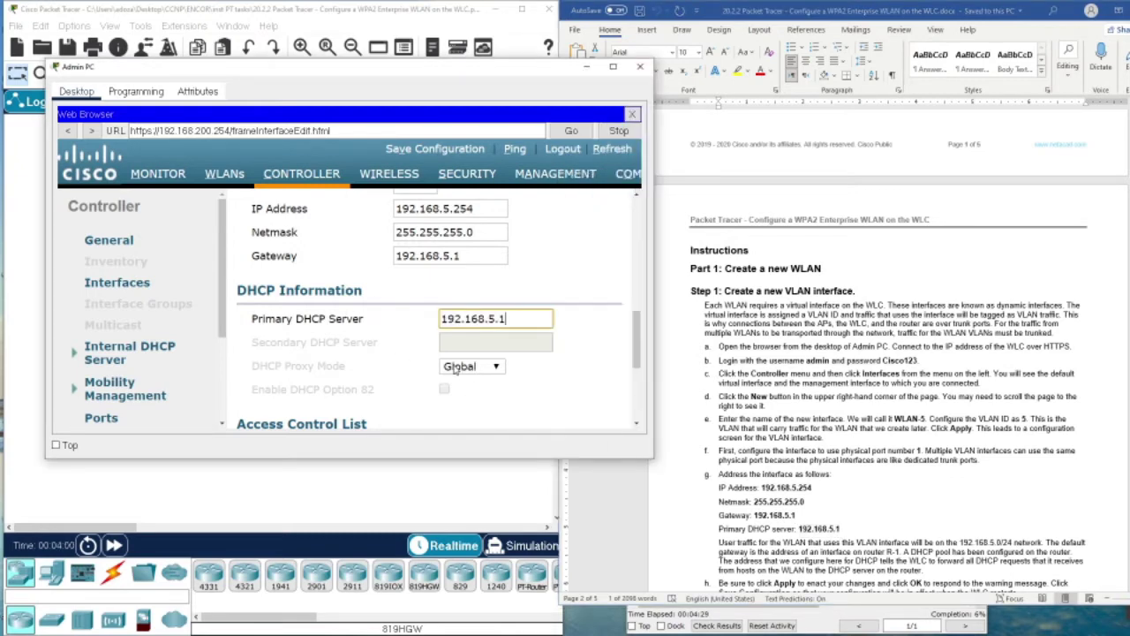
scroll(500, 380, down, 2)
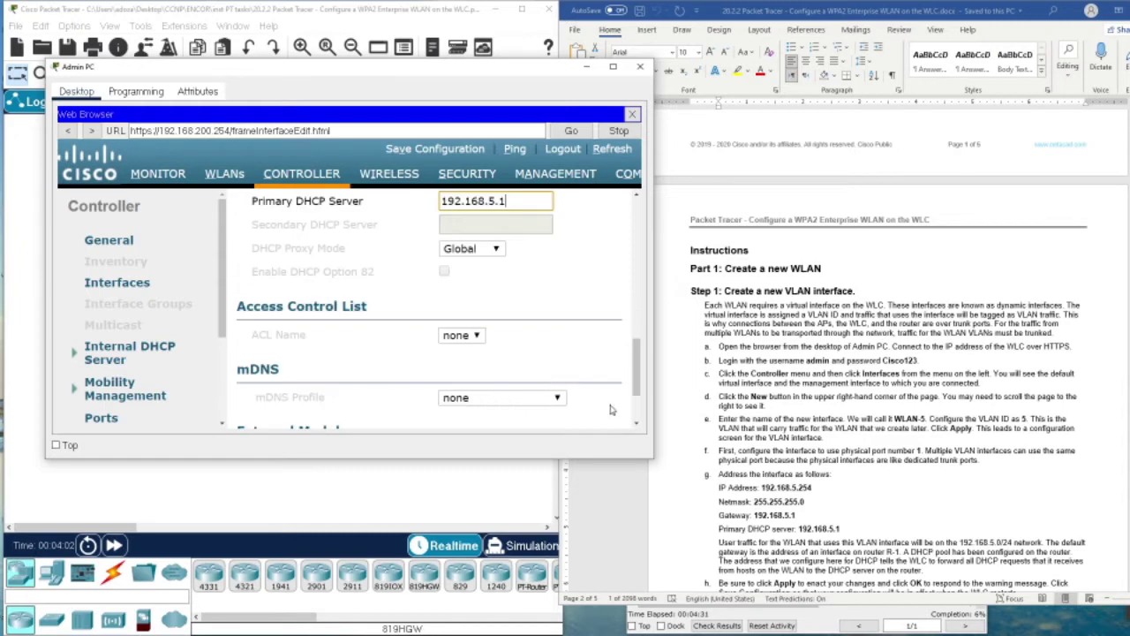
scroll(868, 513, down, 2)
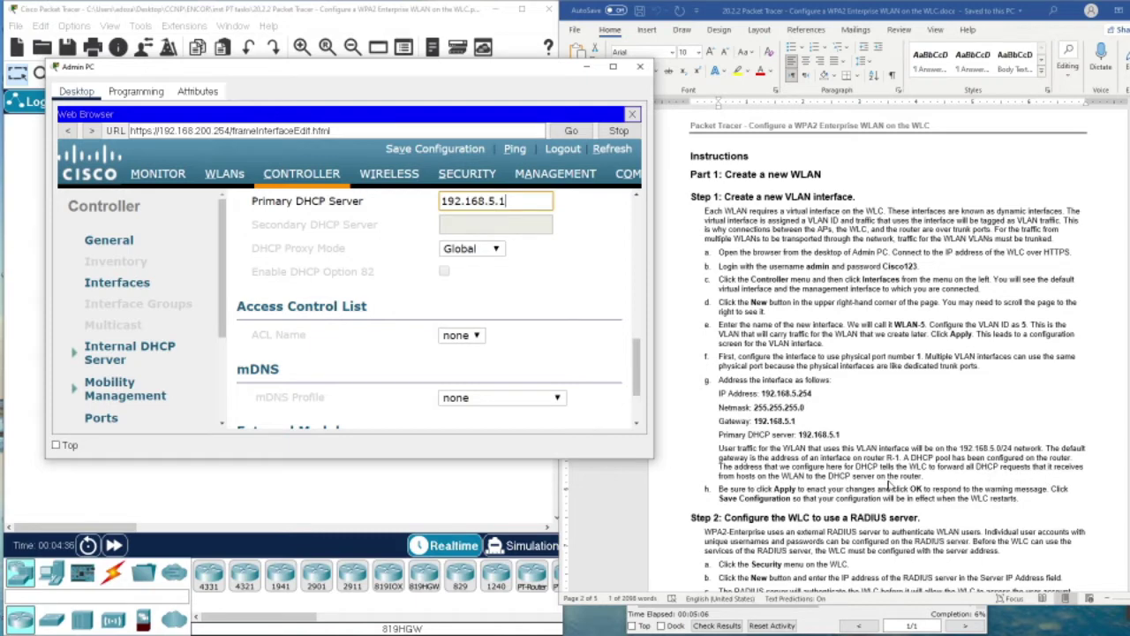
scroll(556, 286, up, 10)
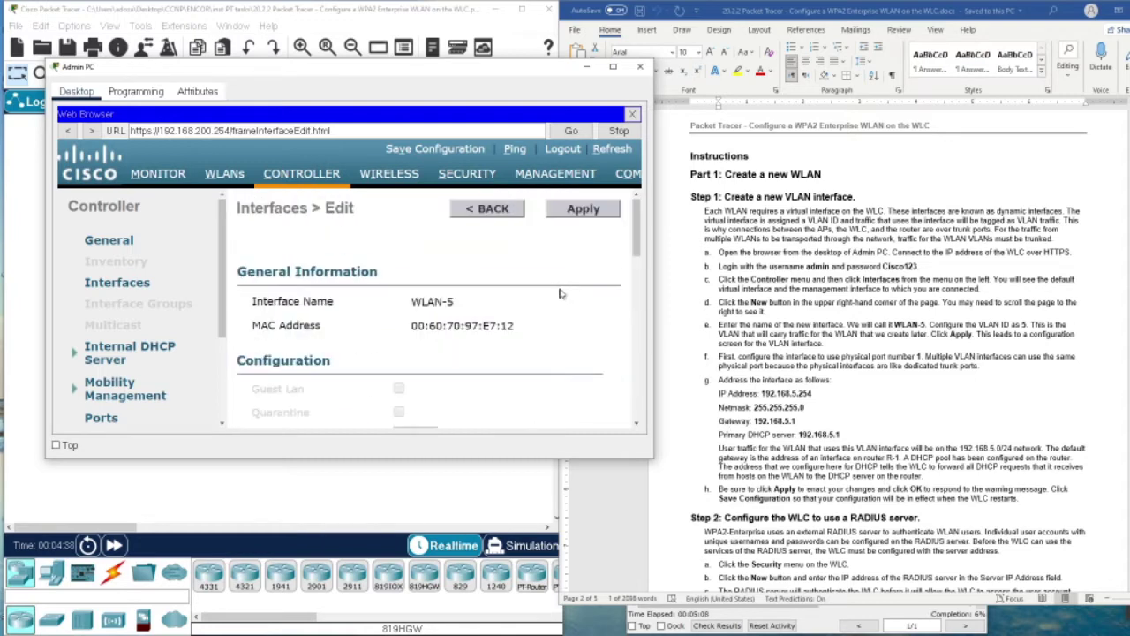
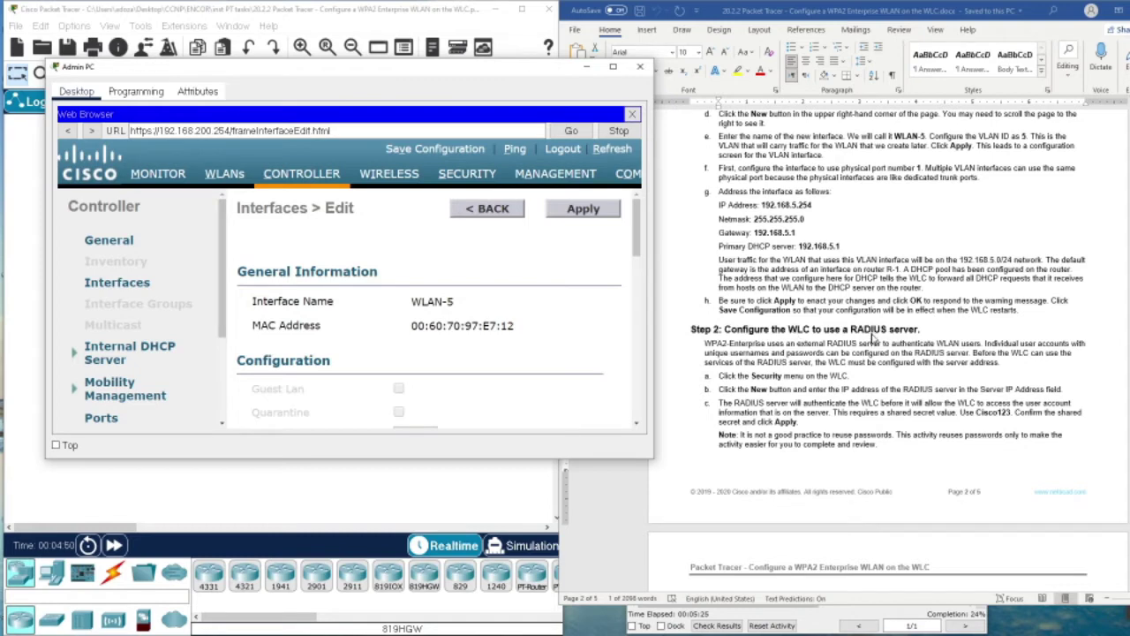
Open the Security section of the WLC web interface.
click(456, 175)
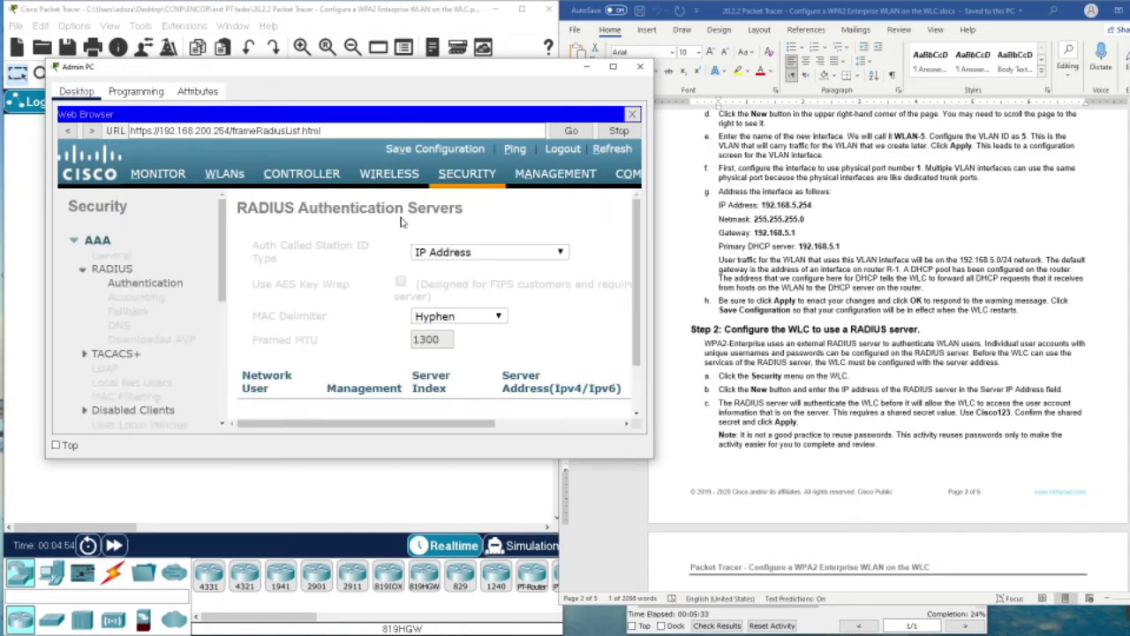
Open the New form on the RADIUS Authentication Servers page.
scroll(328, 271, down, 1)
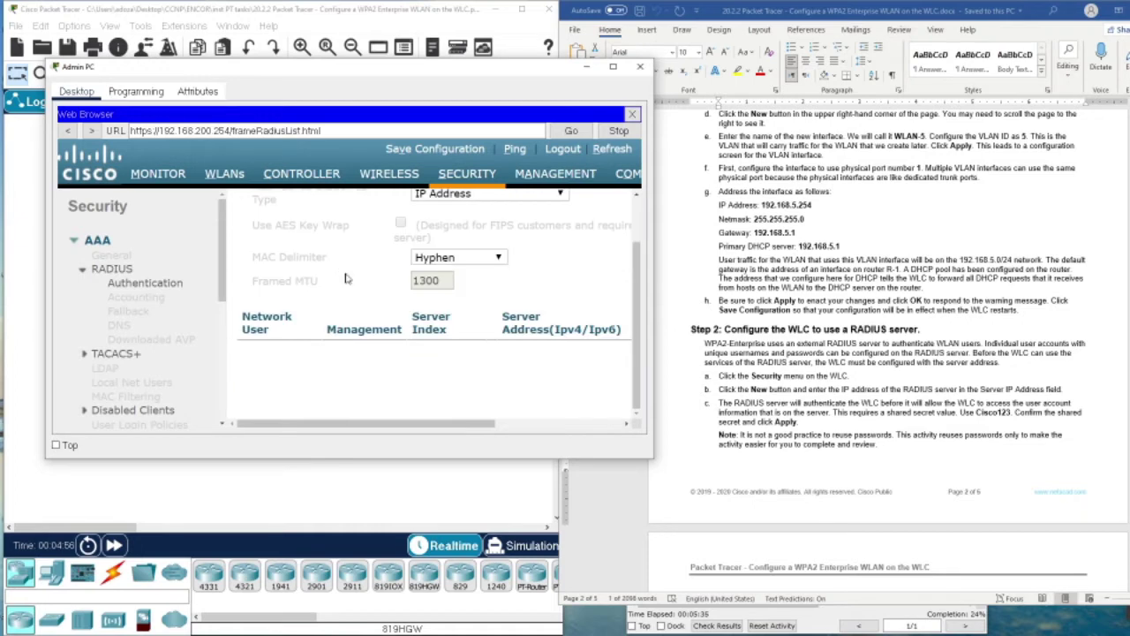
scroll(353, 281, up, 1)
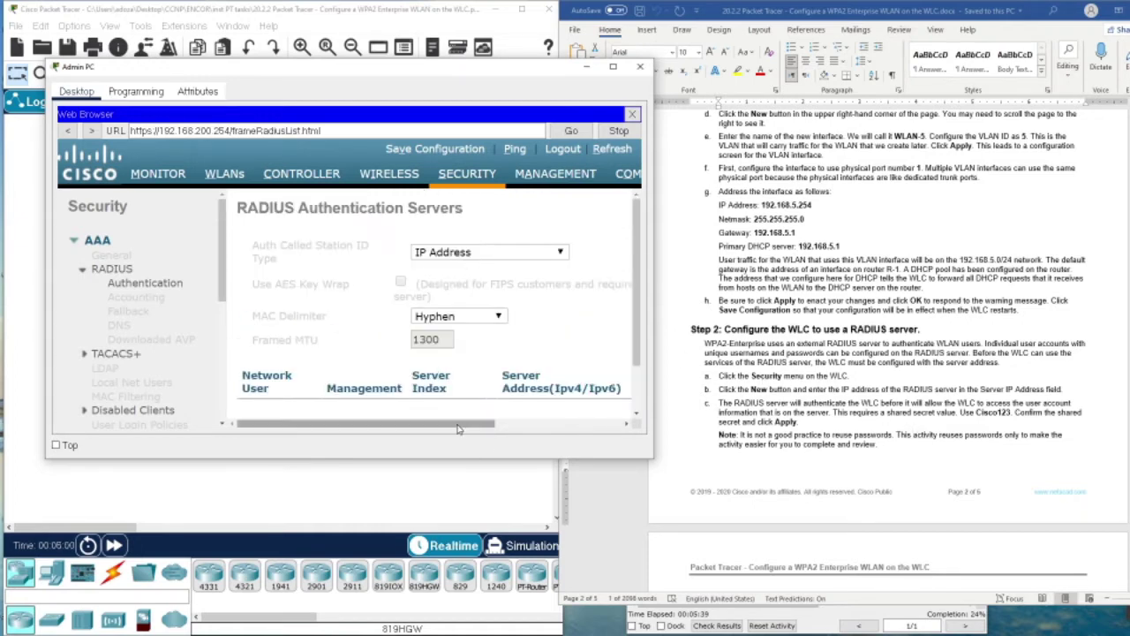
drag(461, 424, 588, 424)
click(590, 209)
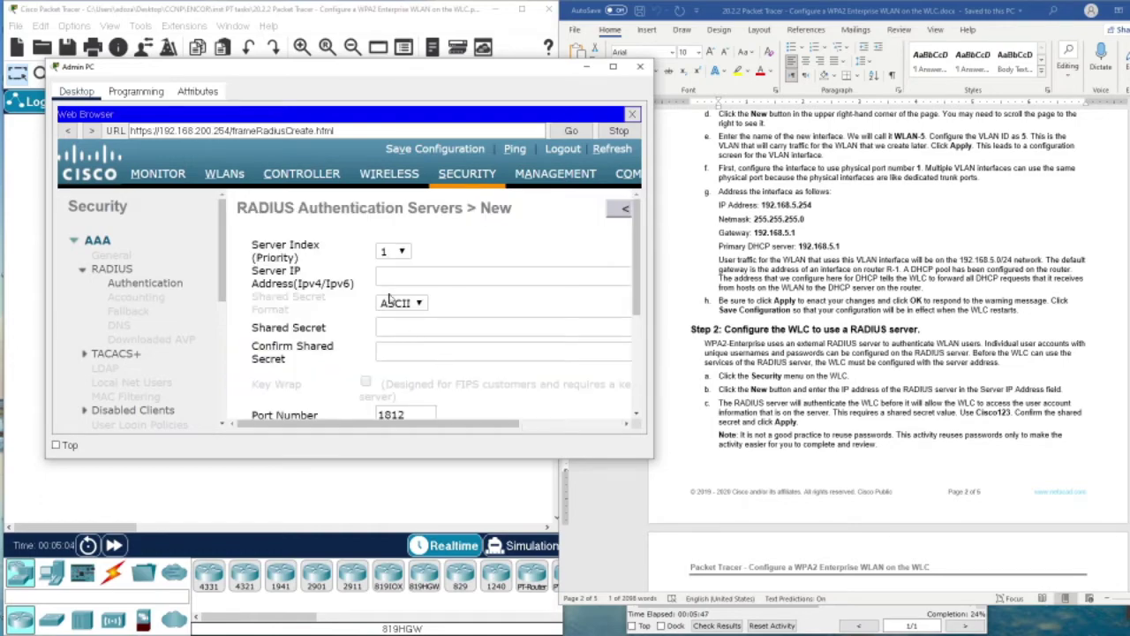
Copy 172.31.1.254 from the lab addressing table into the Server IP Address field.
click(401, 280)
scroll(801, 402, up, 10)
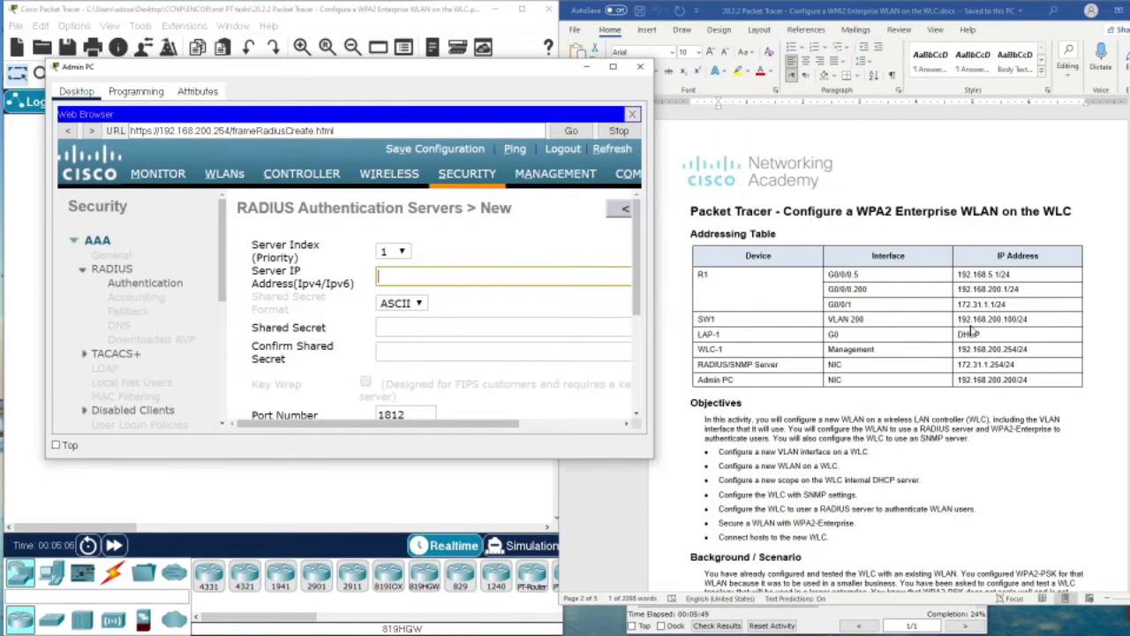
click(980, 366)
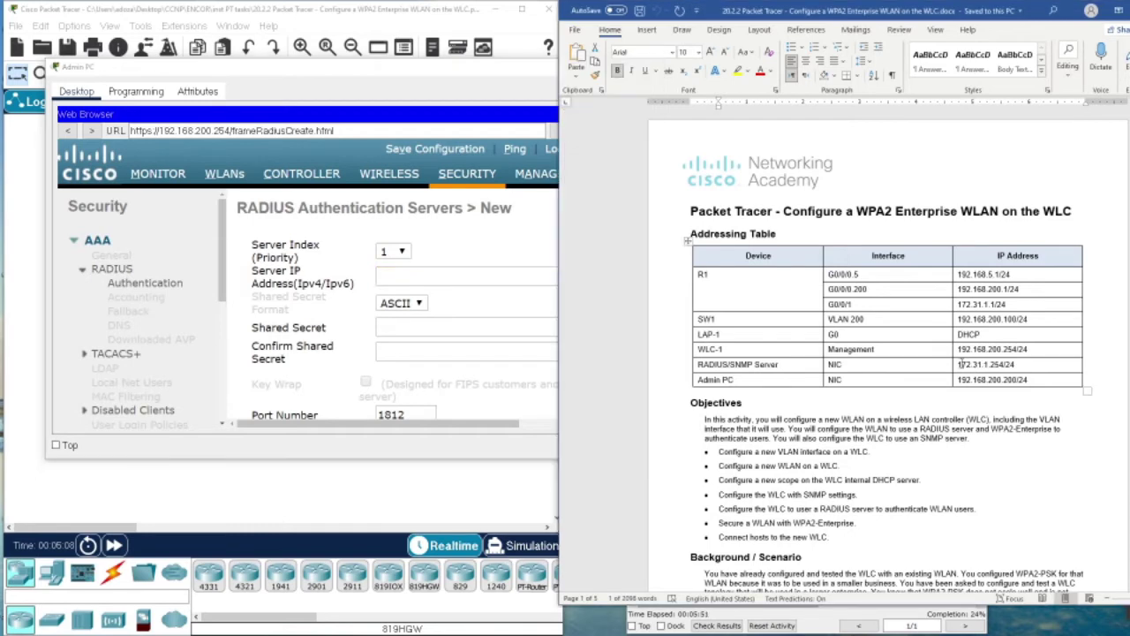
drag(959, 365, 1003, 365)
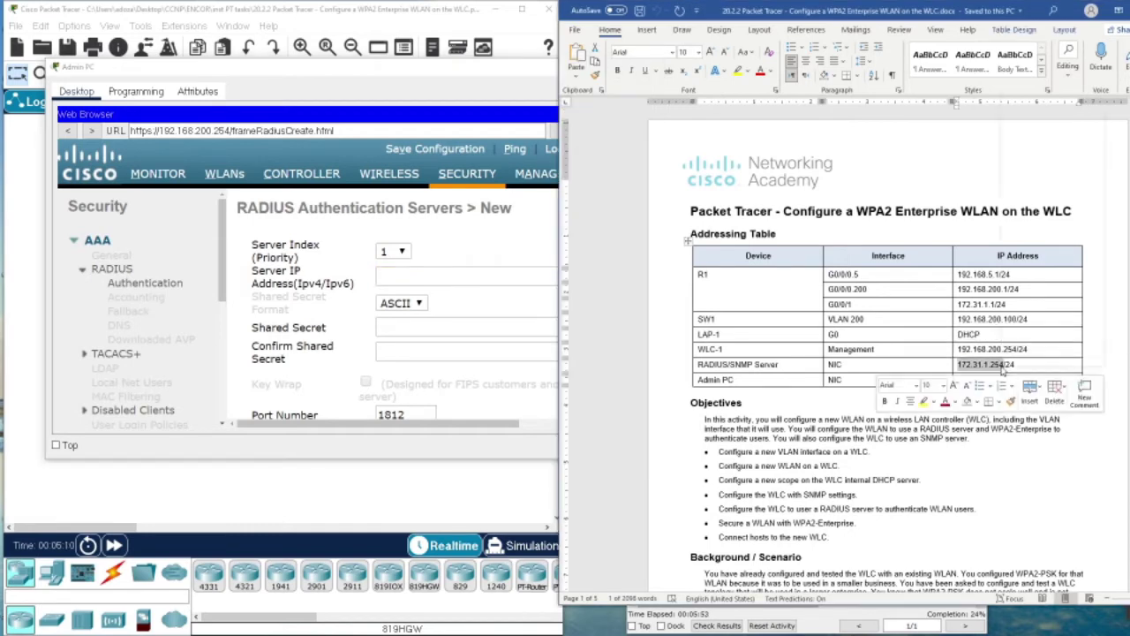
right_click(1002, 365)
click(1024, 116)
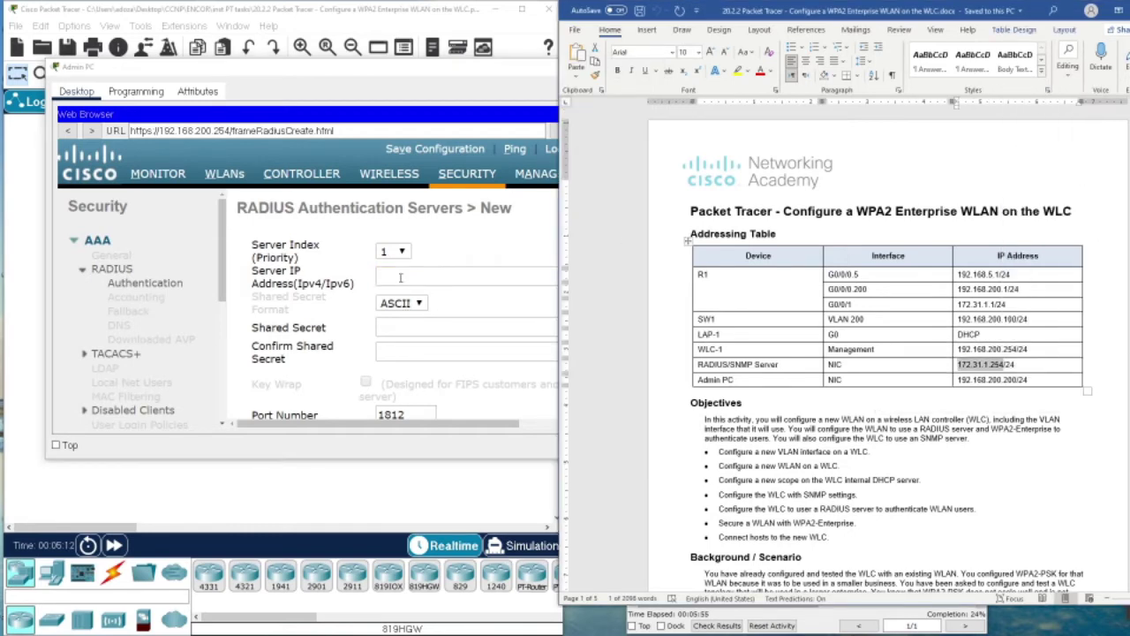
click(440, 319)
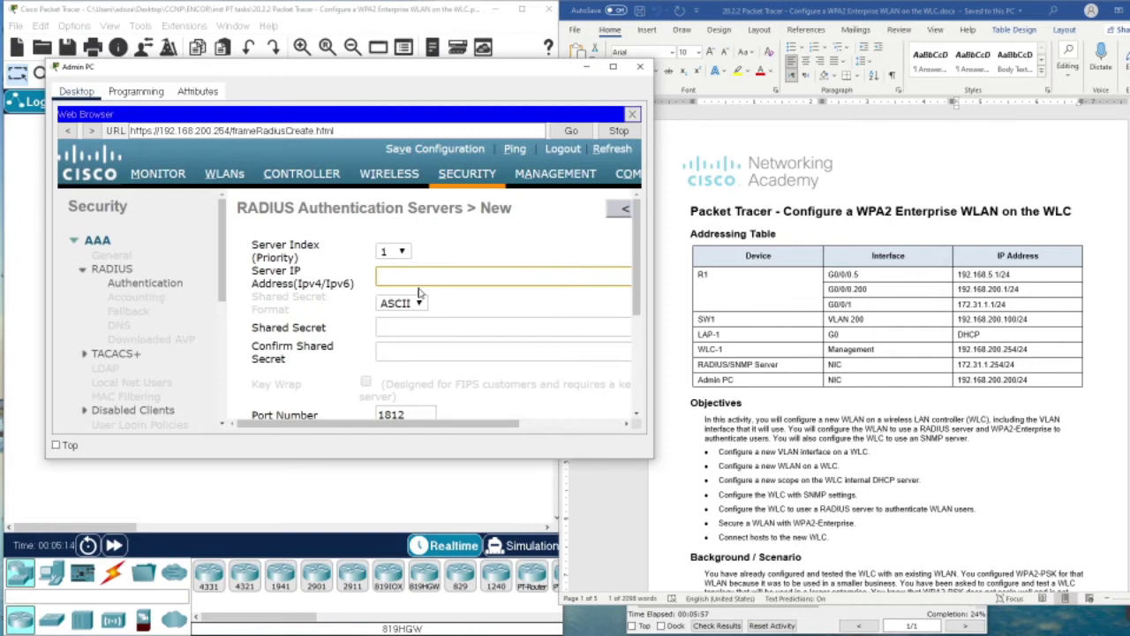
key(ctrl+v)
Fill in the RADIUS shared secret and its confirmation field.
scroll(891, 459, down, 10)
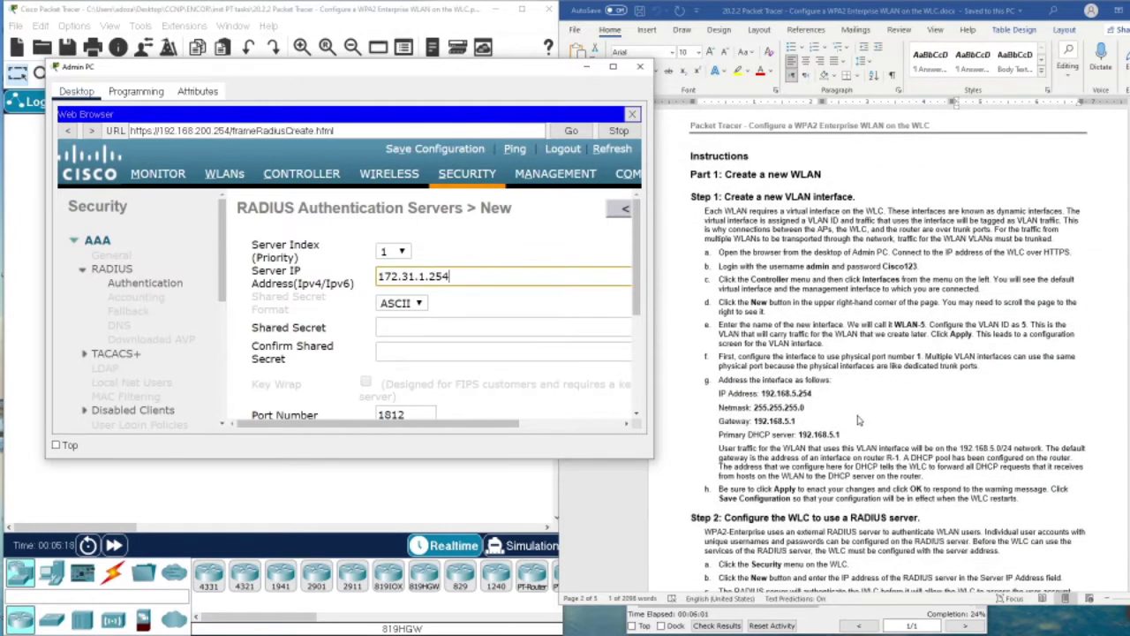
scroll(861, 424, down, 5)
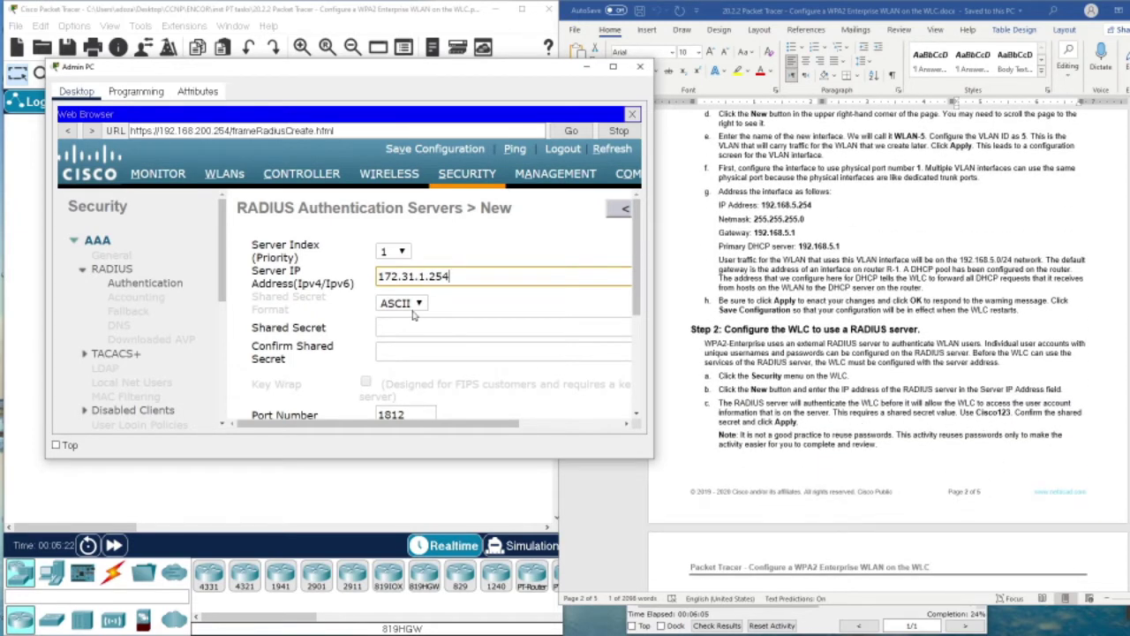
click(385, 330)
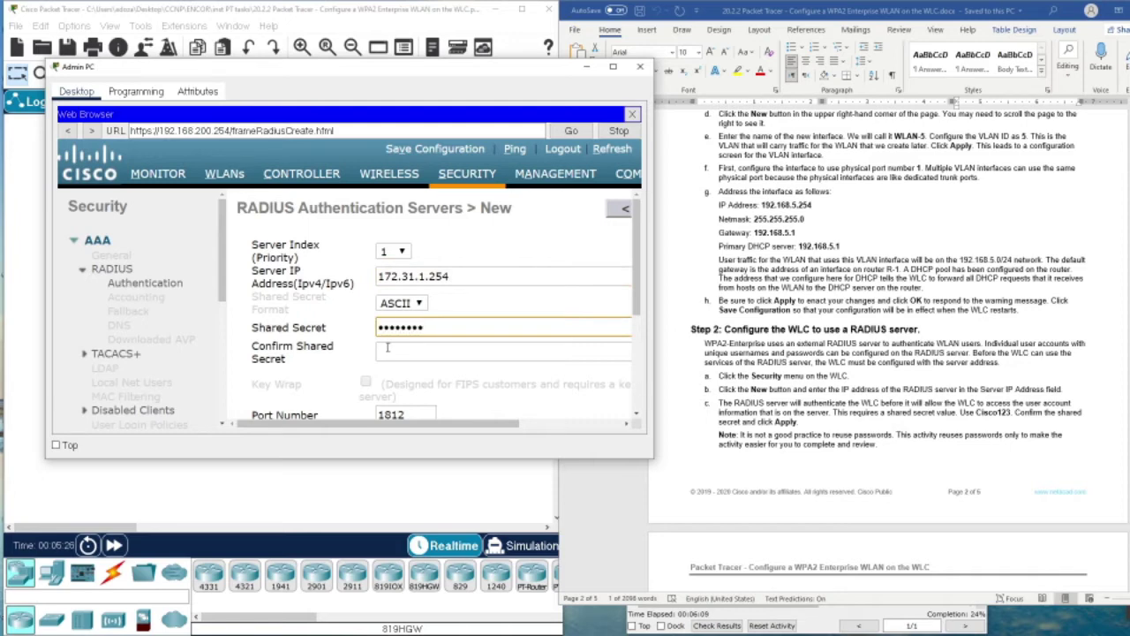
click(387, 349)
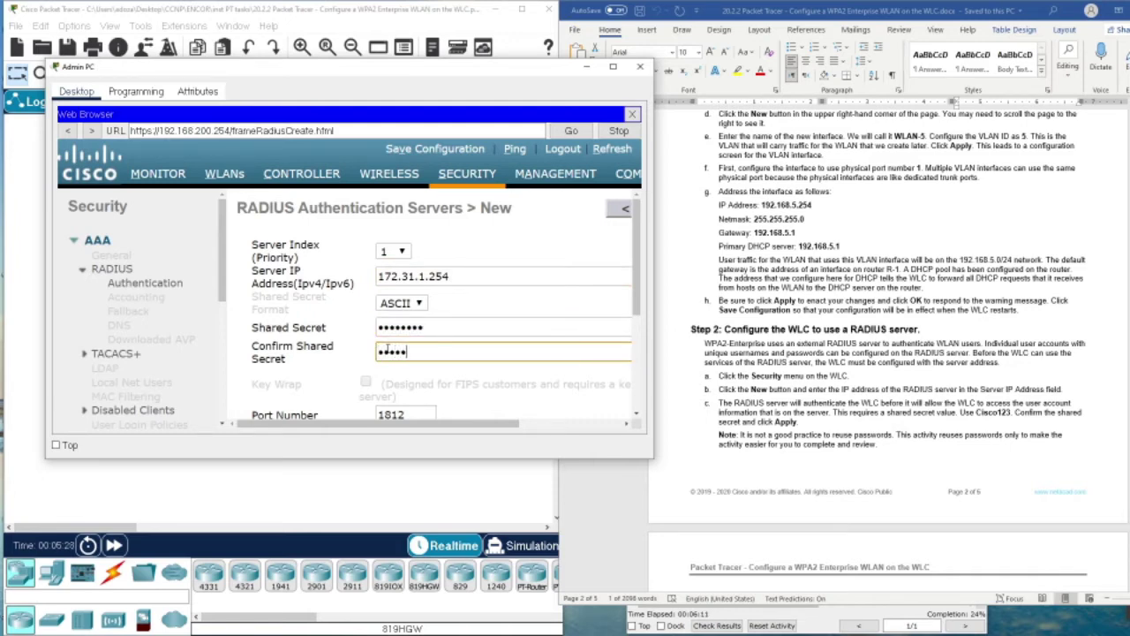
scroll(388, 354, down, 3)
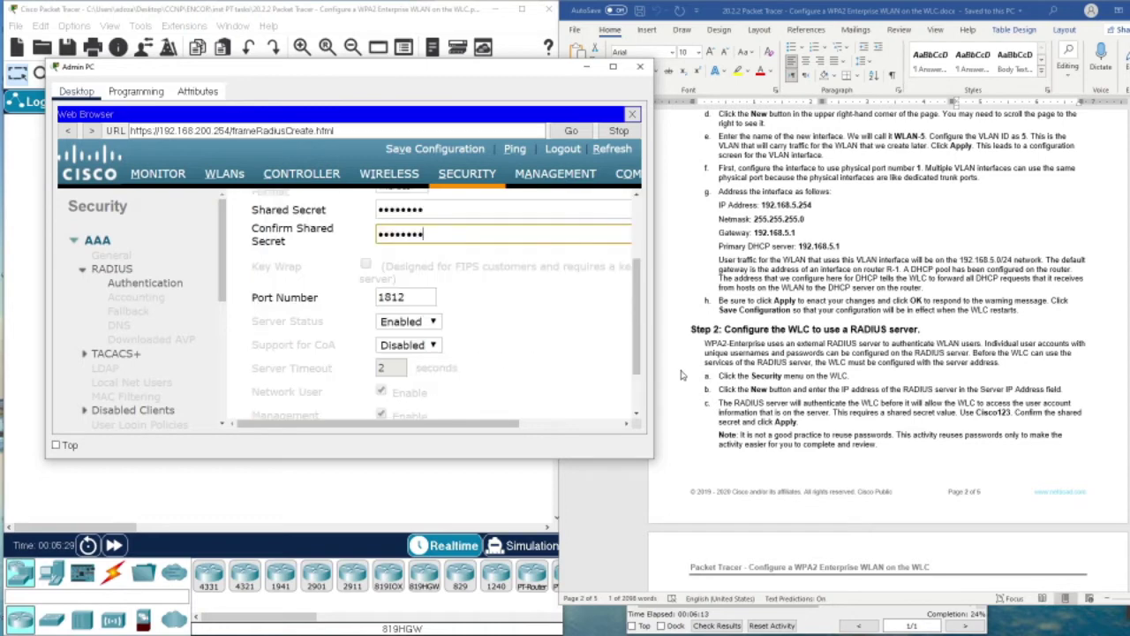
scroll(773, 399, down, 3)
scroll(614, 242, up, 3)
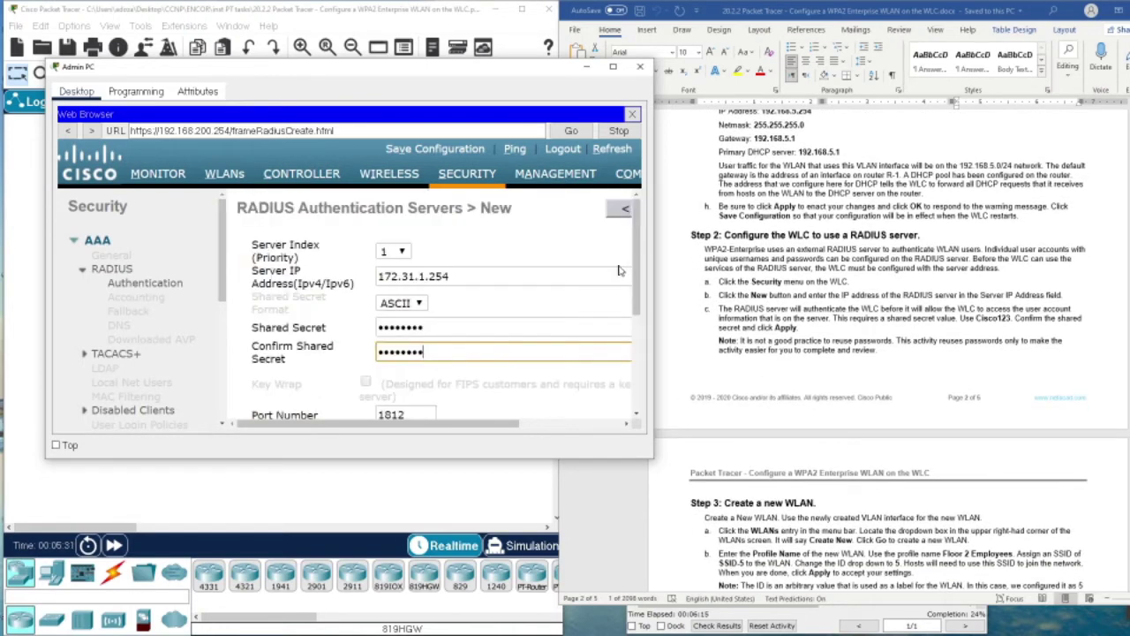
drag(499, 424, 620, 426)
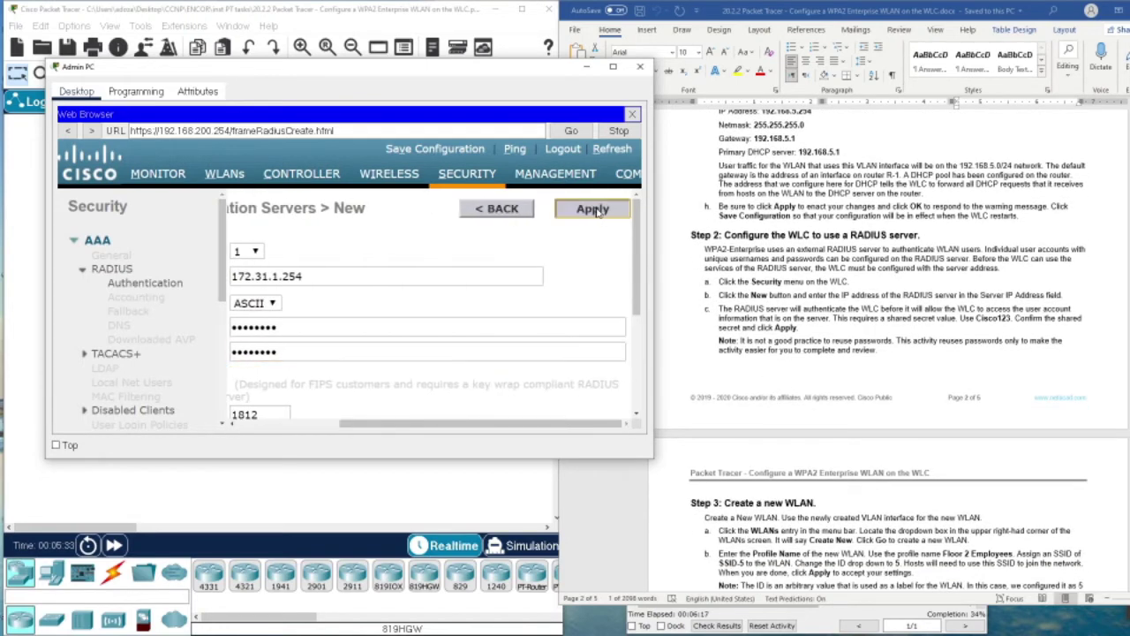
scroll(887, 349, down, 3)
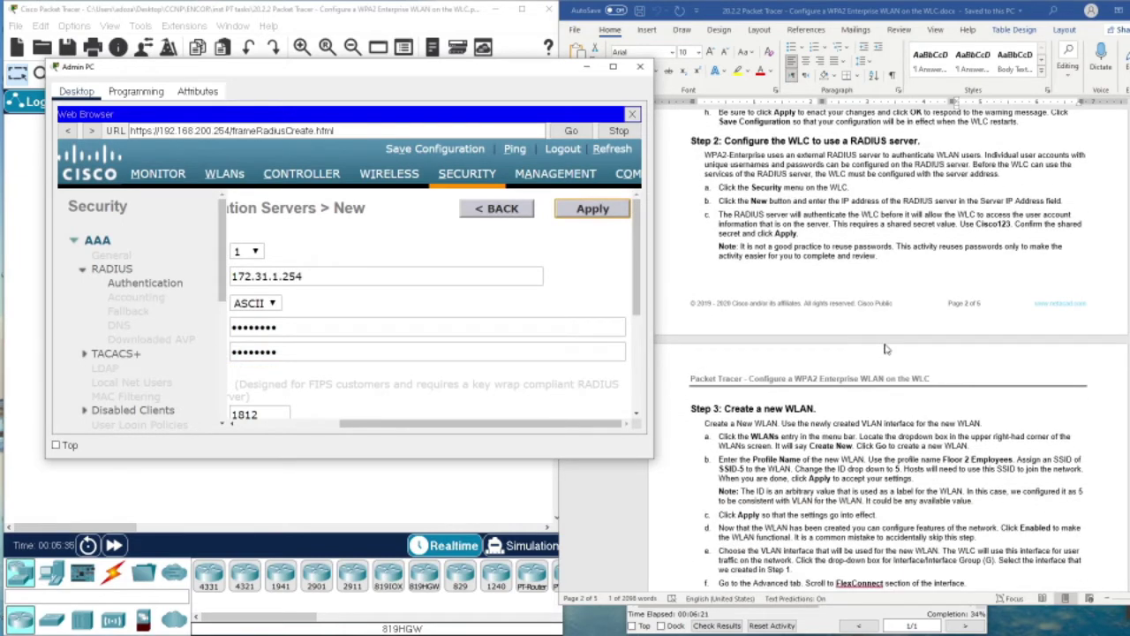
scroll(886, 349, down, 5)
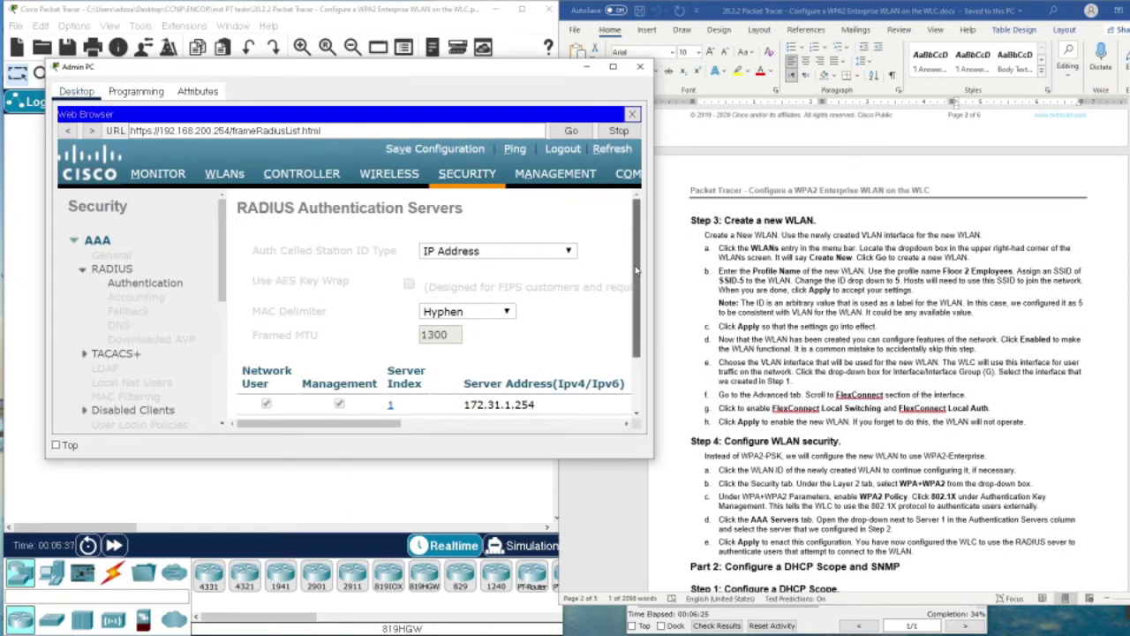
drag(634, 279, 634, 330)
drag(328, 424, 351, 426)
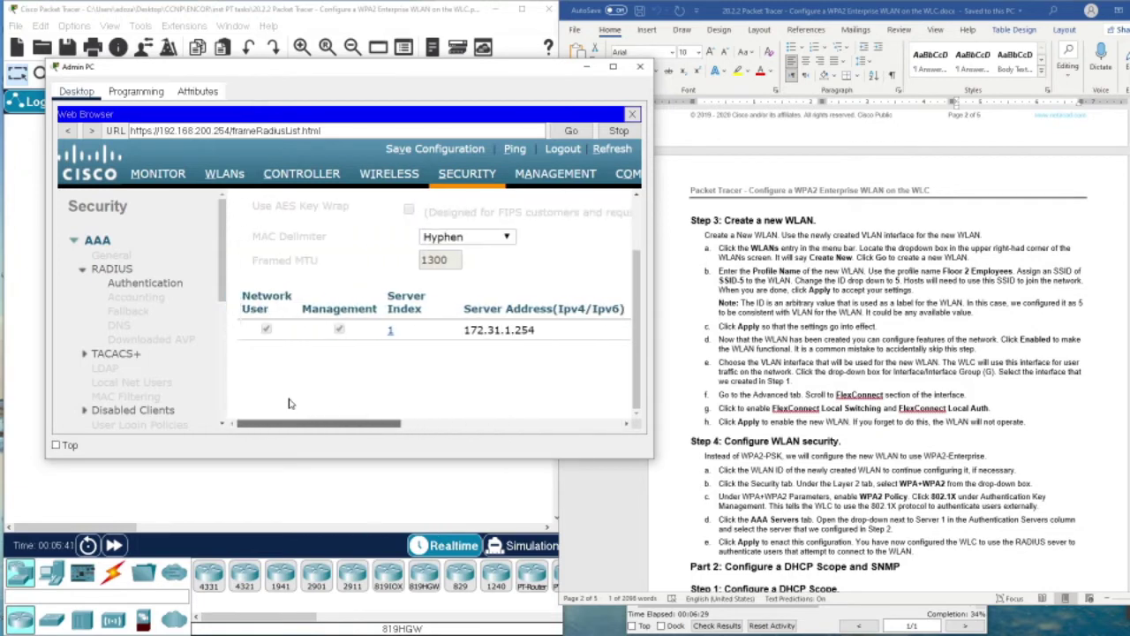
Start a new WLAN with the profile name 'Floor 2 Employees' copied from the lab guide.
click(226, 174)
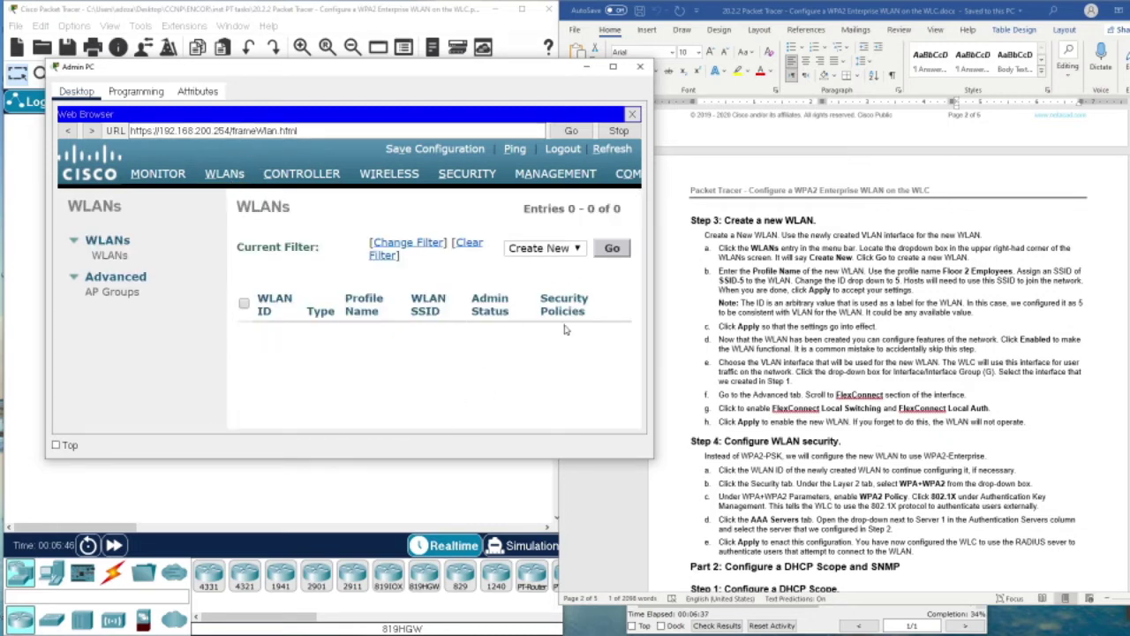
click(611, 249)
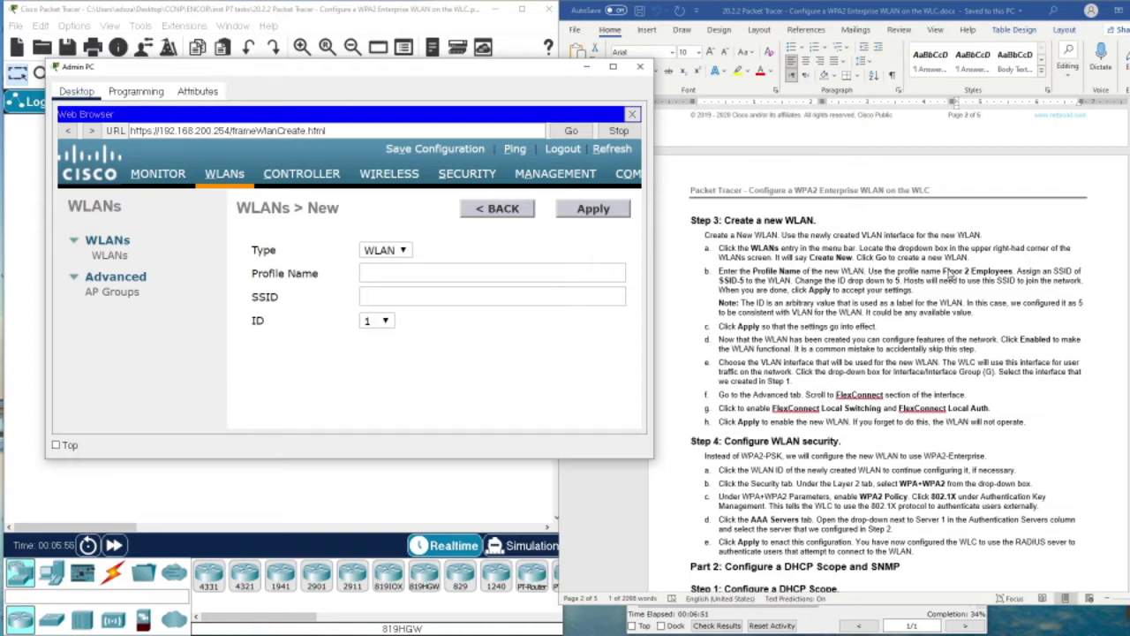
click(947, 273)
drag(943, 272, 1012, 272)
key(ctrl+c)
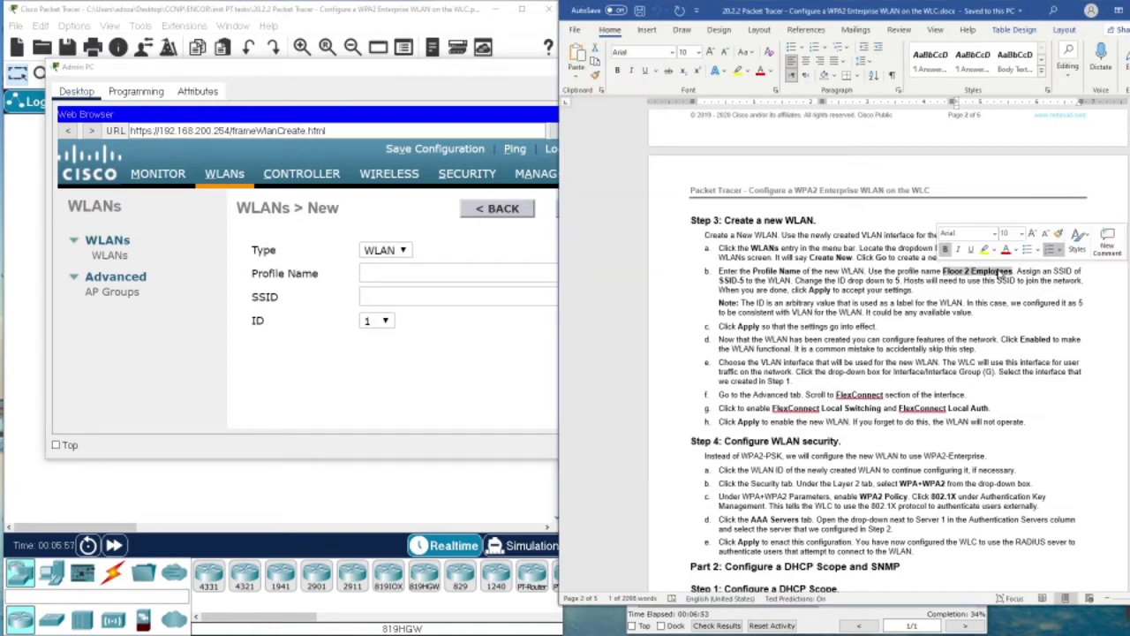
click(456, 272)
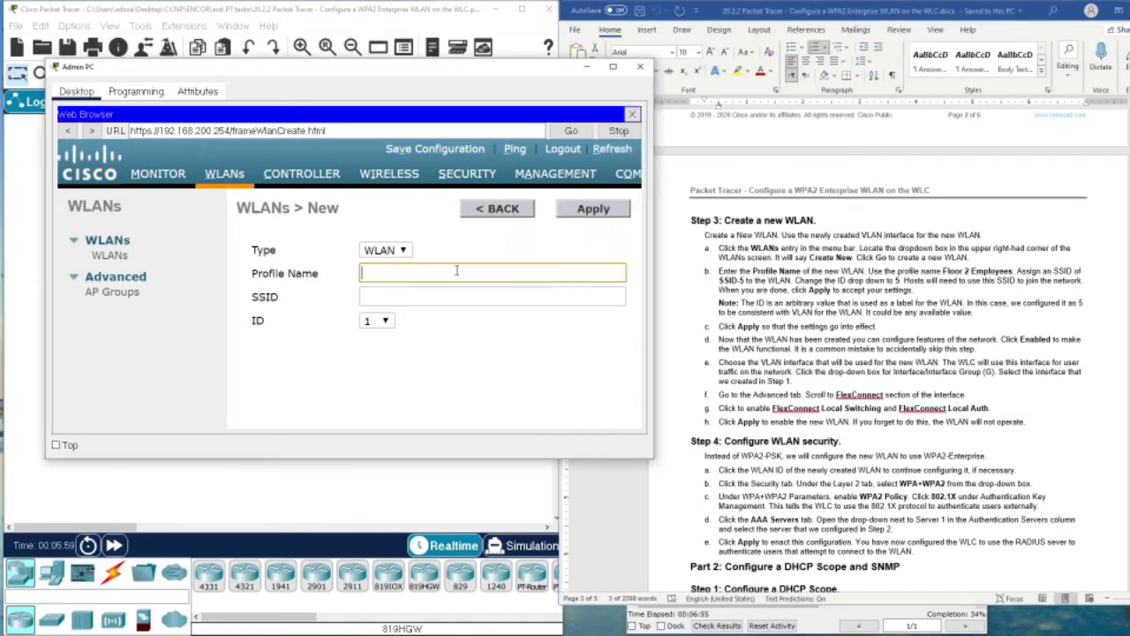
key(ctrl+v)
Set the SSID to SSID-5 and the WLAN ID to 5, then create the WLAN.
click(419, 296)
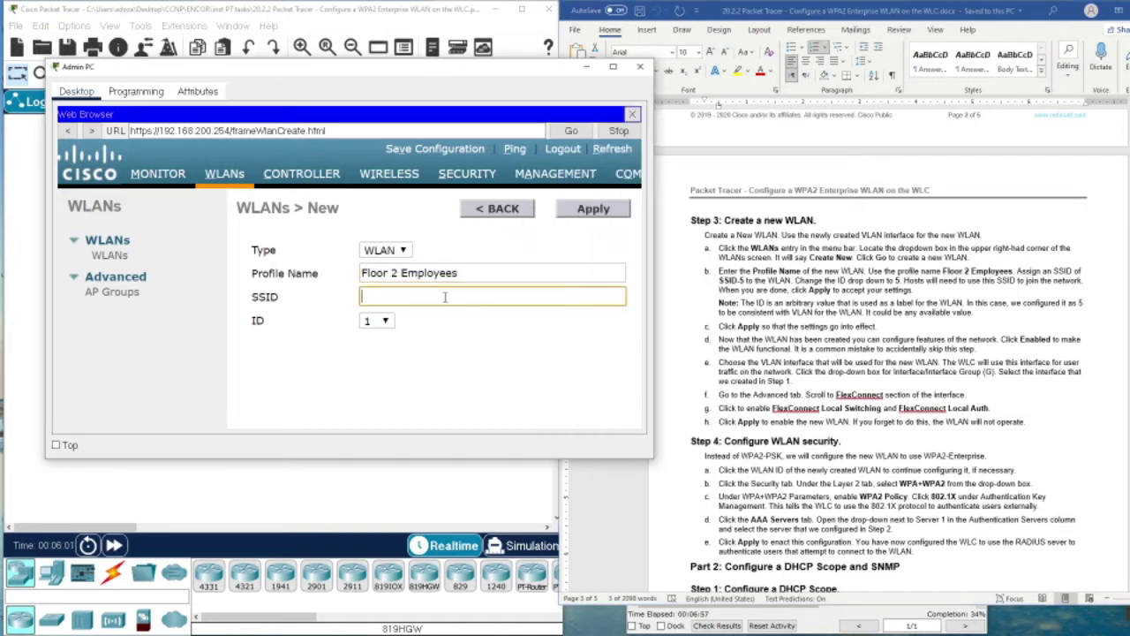
click(721, 280)
drag(720, 280, 744, 281)
key(ctrl+c)
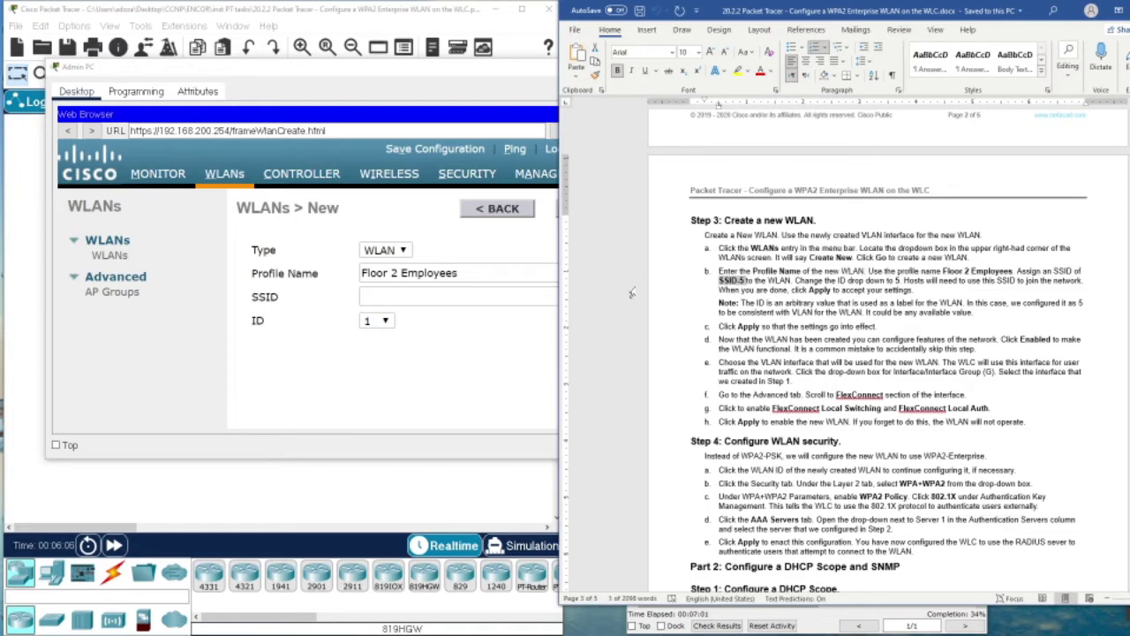
click(441, 295)
key(ctrl+v)
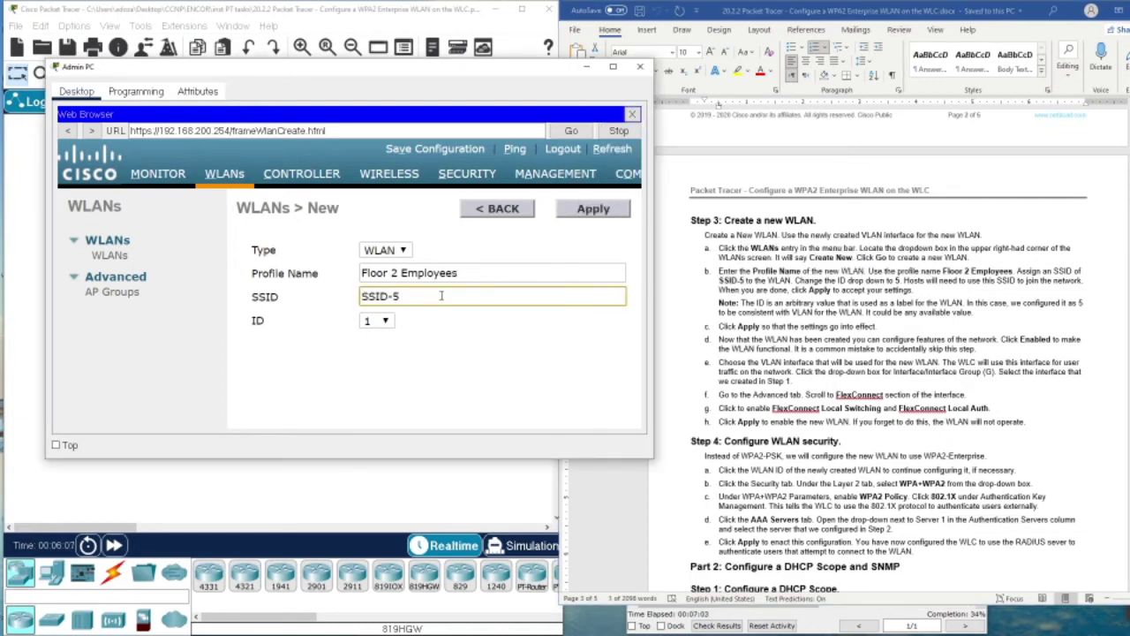
click(378, 321)
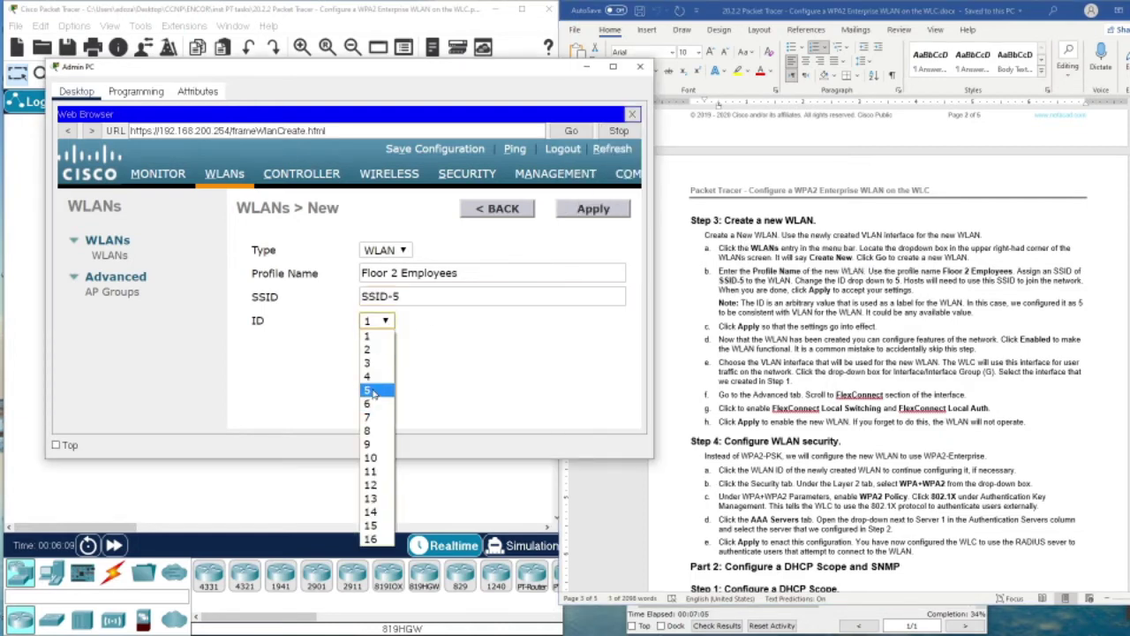
click(376, 390)
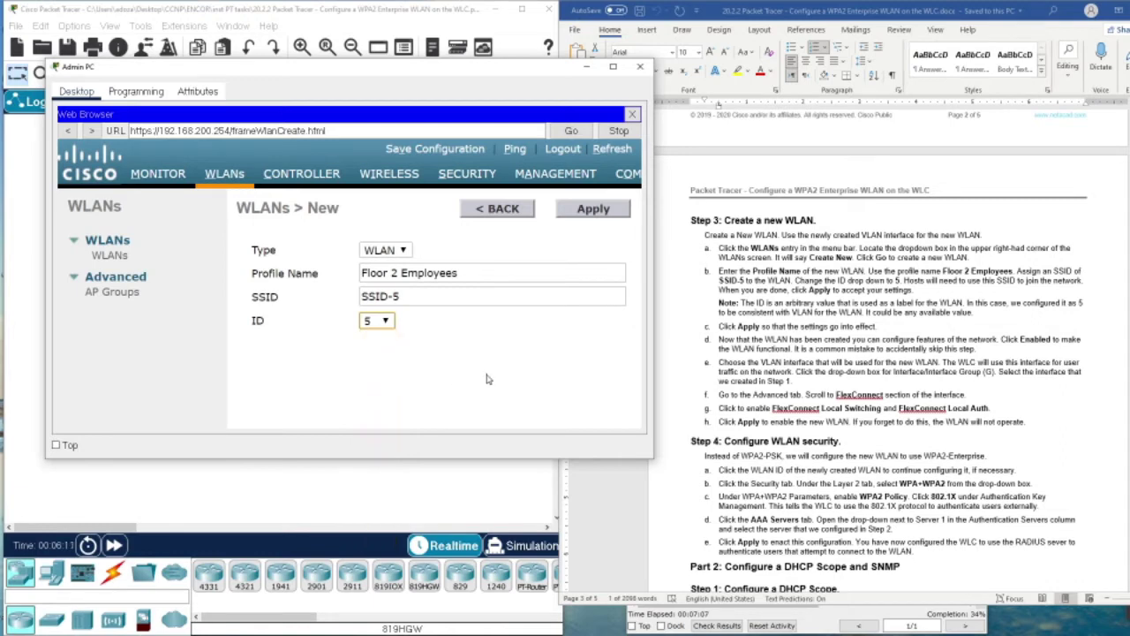
click(590, 213)
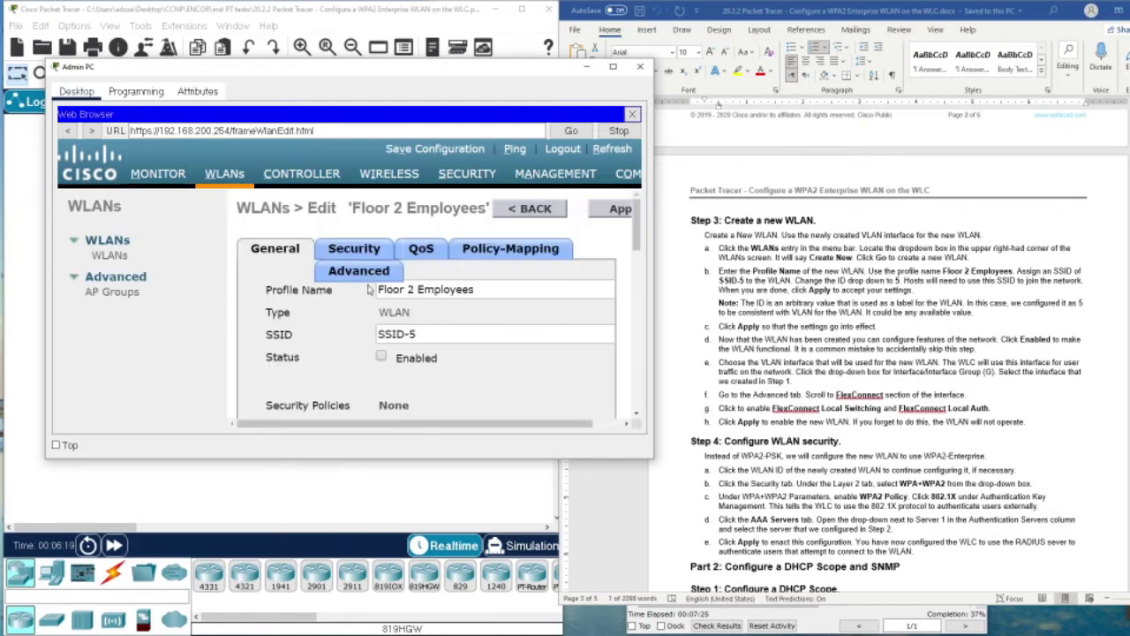
Enable the WLAN's status and apply it.
scroll(376, 282, down, 5)
scroll(380, 256, up, 3)
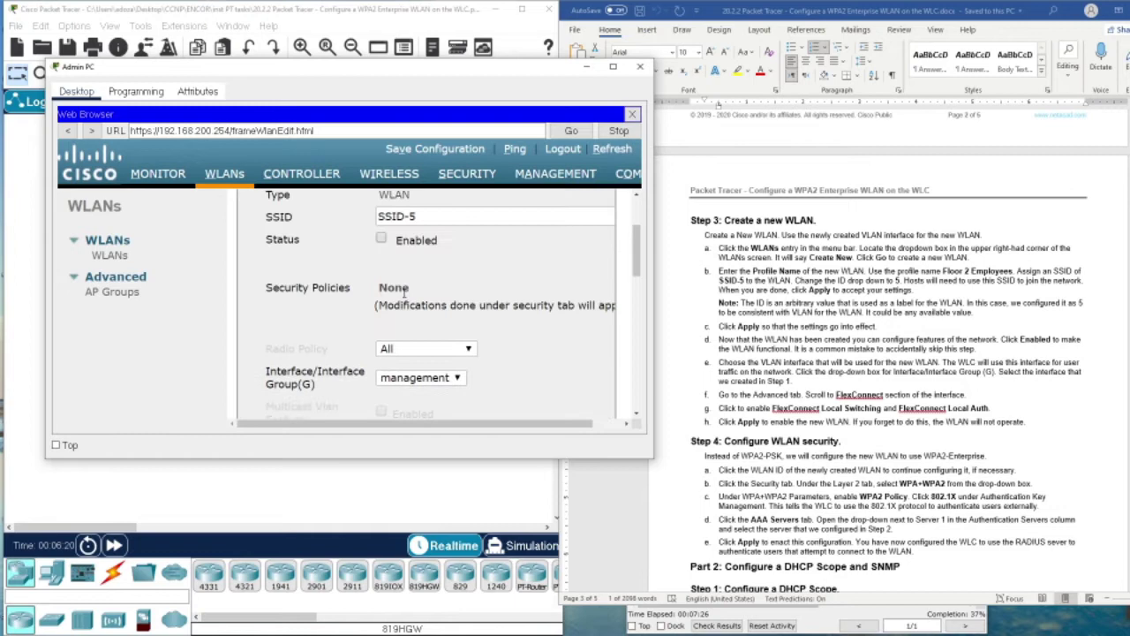
click(381, 238)
scroll(444, 283, up, 3)
scroll(445, 282, down, 3)
scroll(448, 284, down, 5)
scroll(459, 286, up, 8)
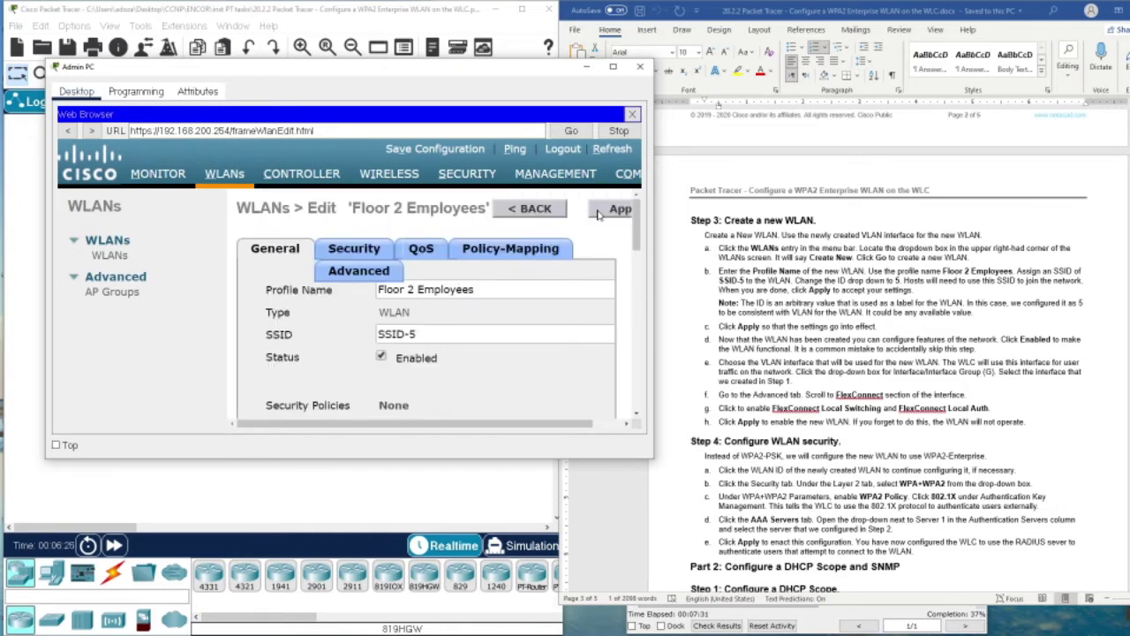
click(600, 212)
Turn on FlexConnect Local Switching and Local Auth on the Advanced tab.
scroll(468, 309, down, 3)
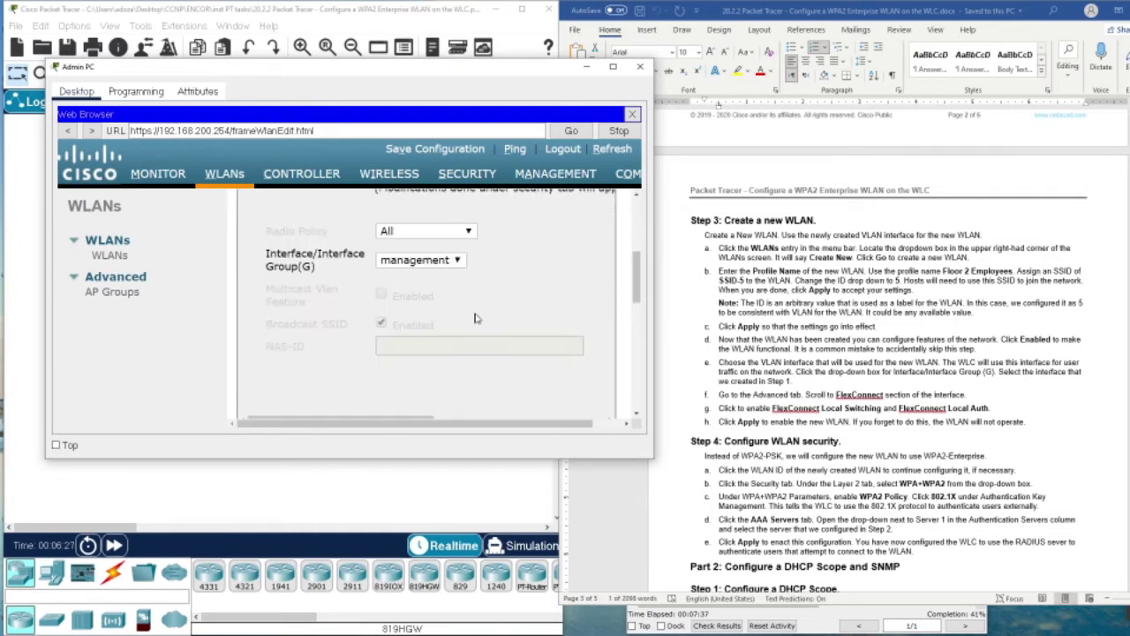
click(613, 67)
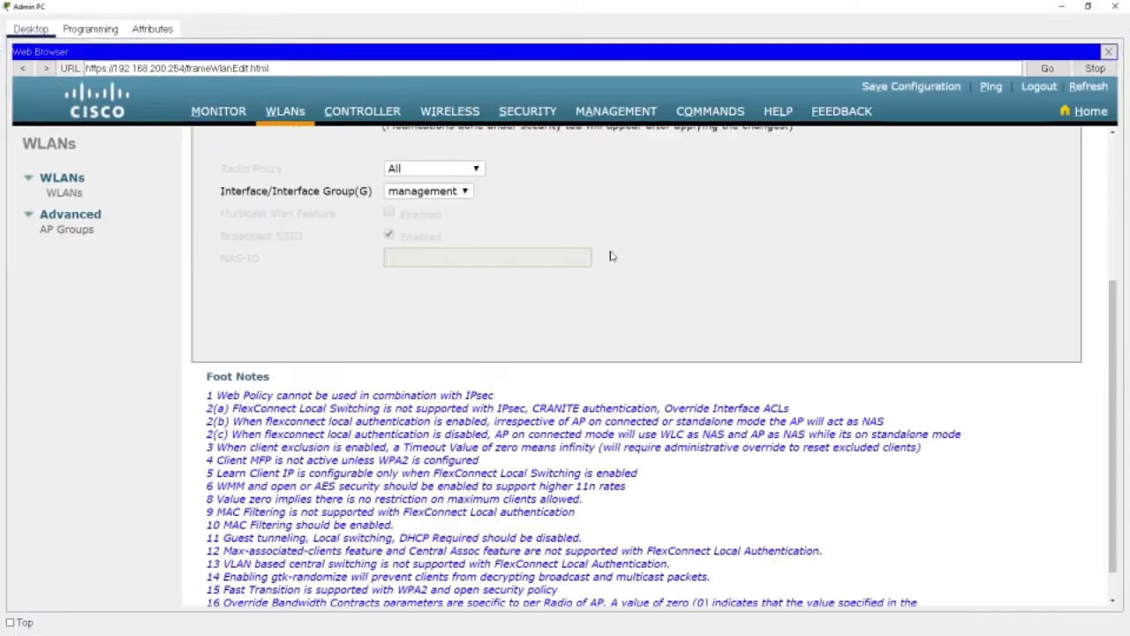
scroll(727, 271, up, 3)
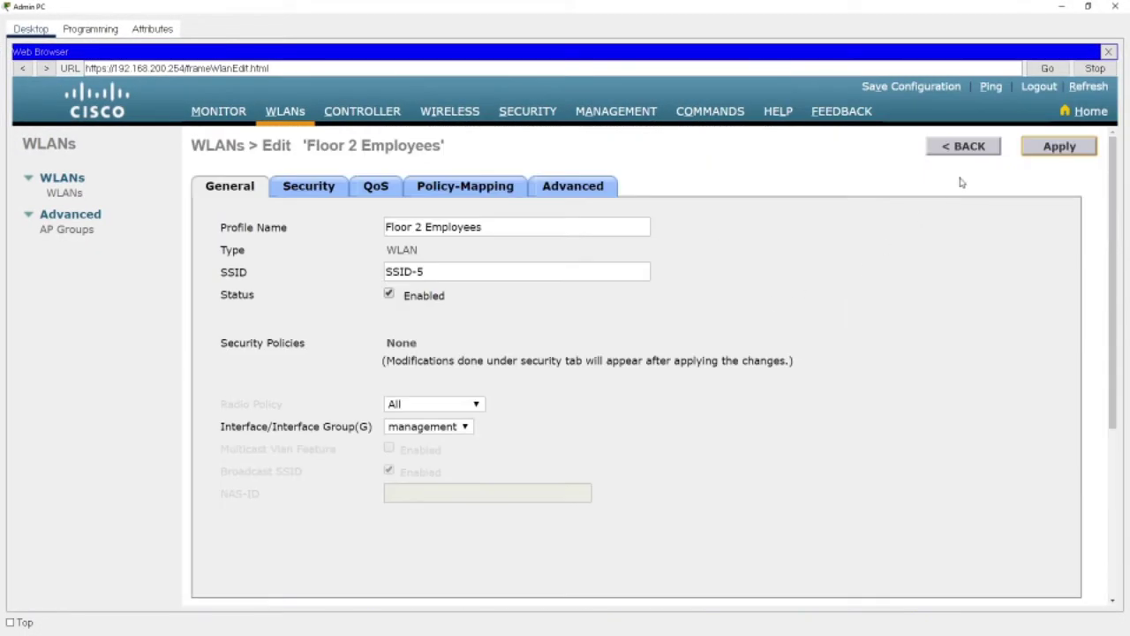
click(558, 189)
click(558, 187)
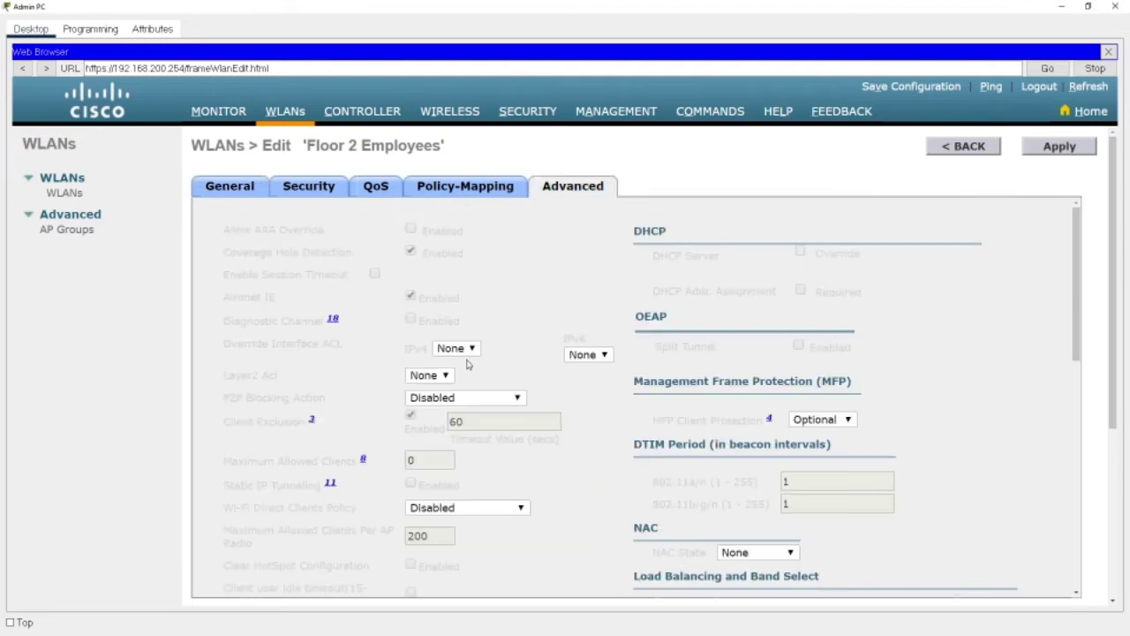
scroll(468, 364, down, 3)
scroll(481, 369, down, 3)
scroll(499, 376, up, 2)
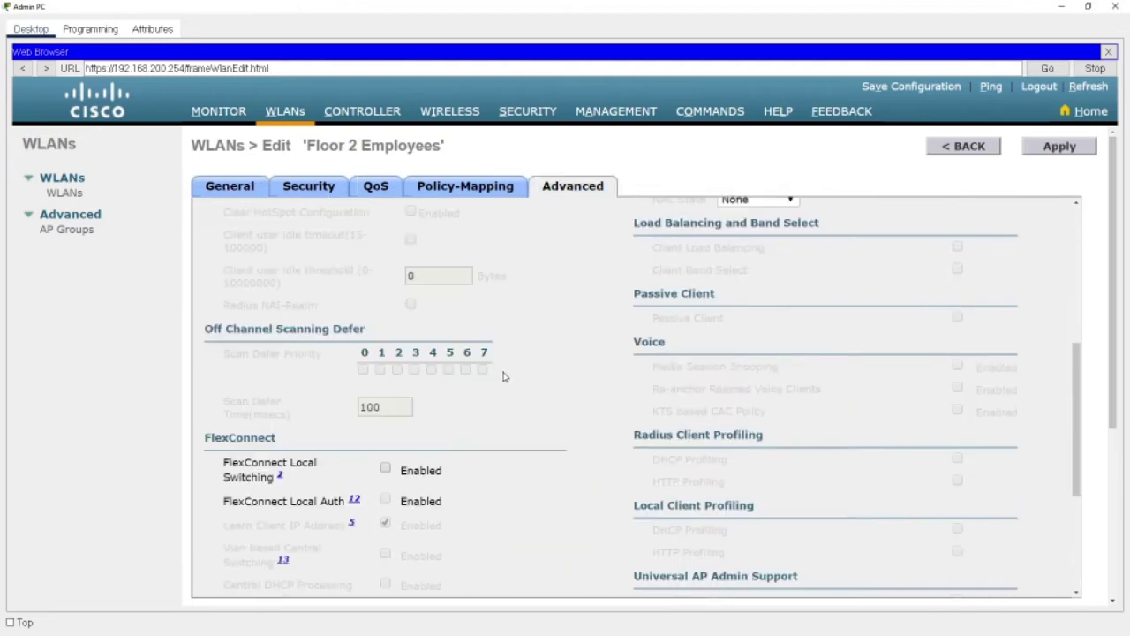
click(386, 469)
click(386, 500)
double_click(811, 11)
Assign the WLAN to interface WLAN-5 on the General tab, apply, and accept the warning.
scroll(380, 318, down, 3)
scroll(400, 305, up, 1)
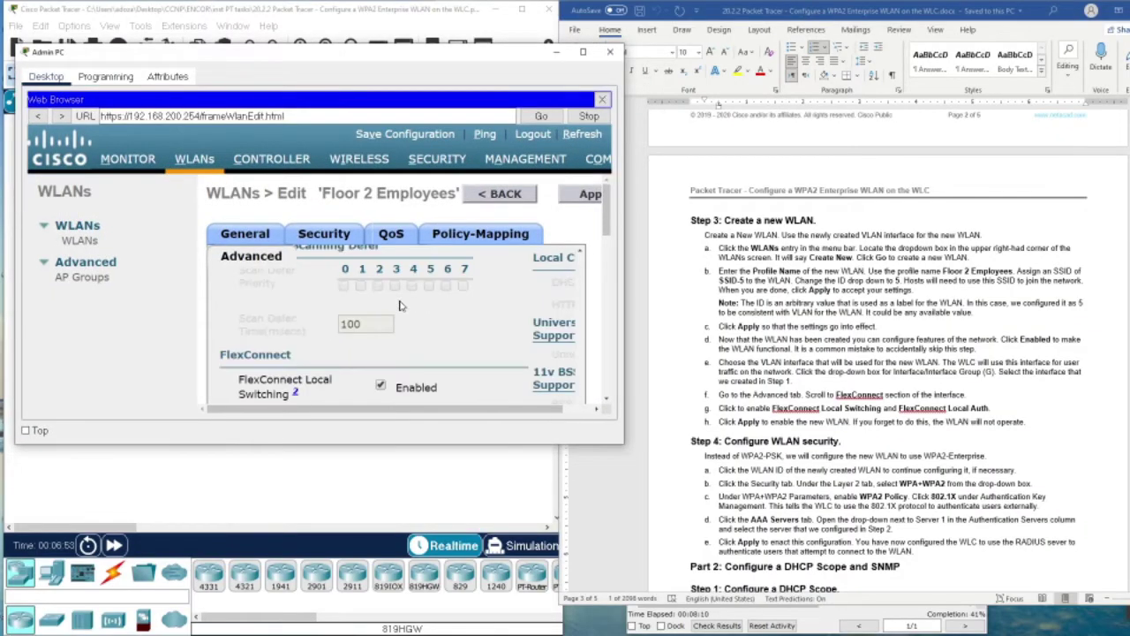
scroll(399, 305, up, 5)
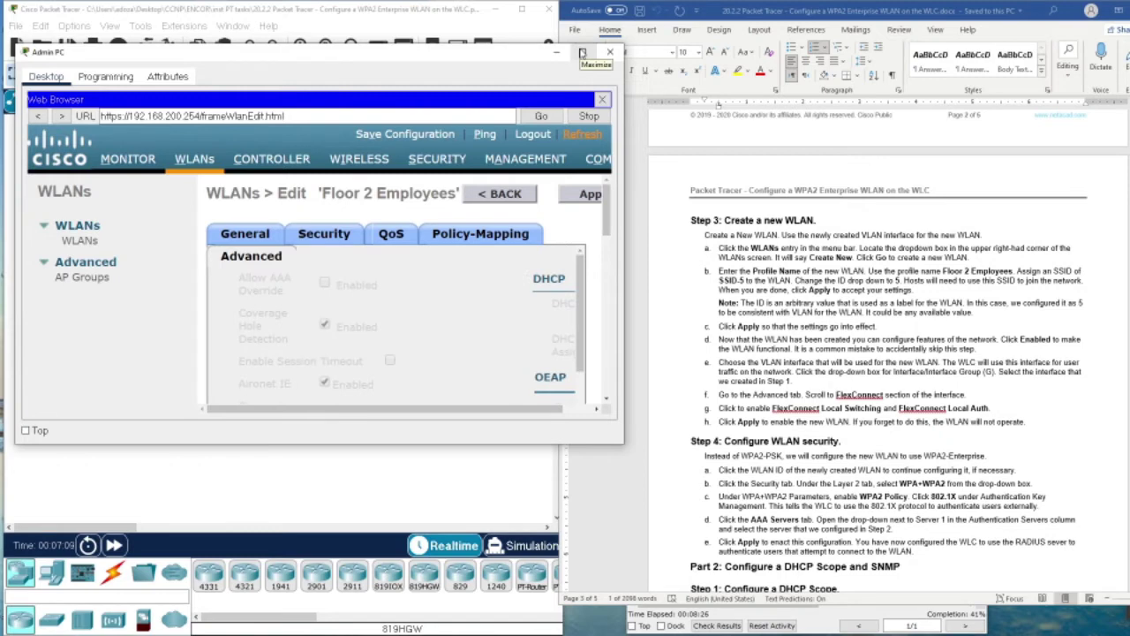
click(582, 53)
click(228, 189)
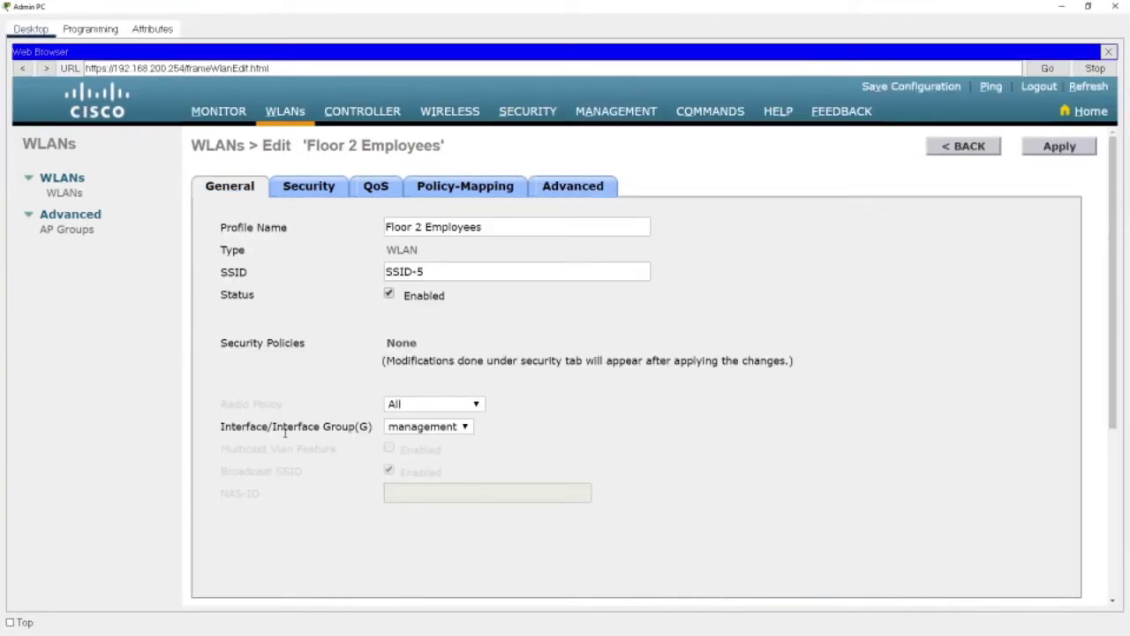
click(452, 430)
click(446, 443)
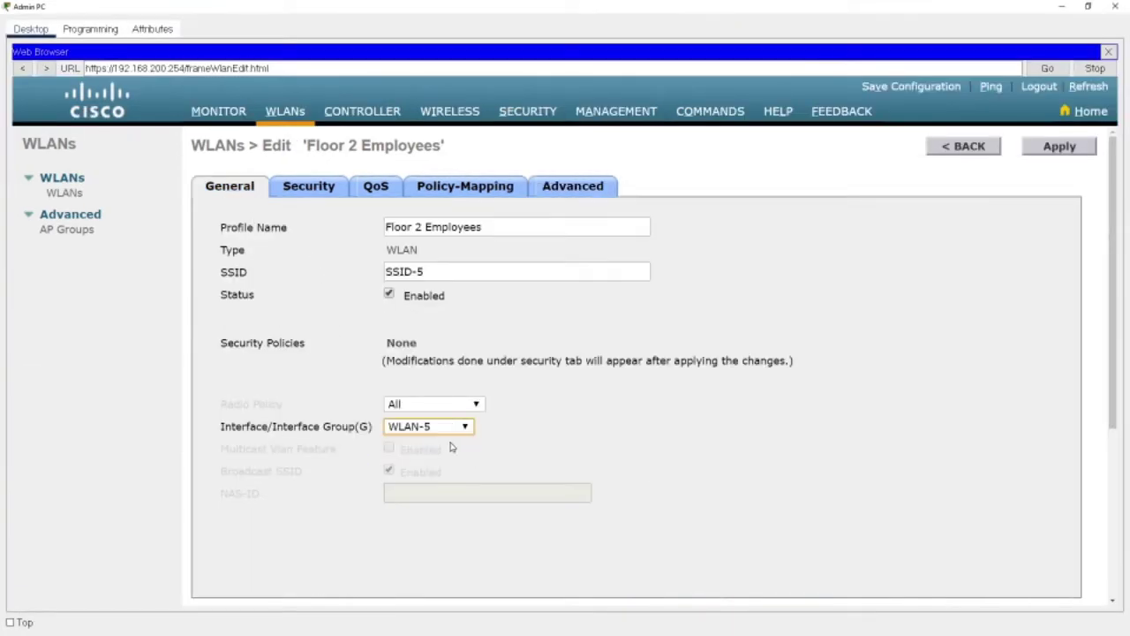
click(1064, 148)
click(636, 348)
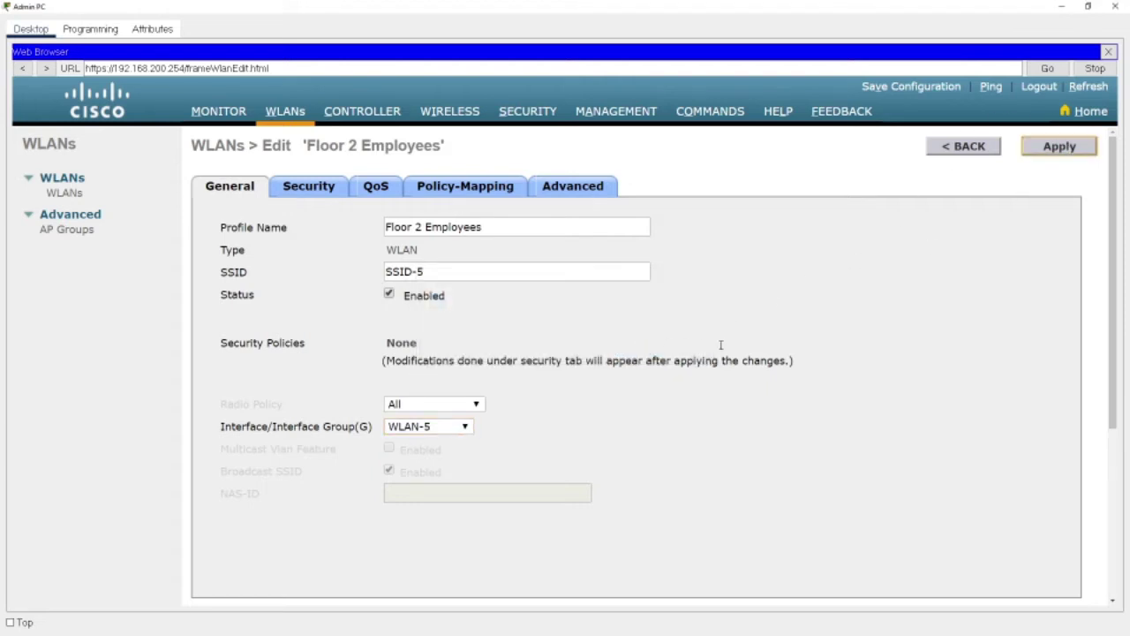
Verify FlexConnect Local Switching and Local Auth are still enabled.
click(566, 192)
scroll(508, 304, down, 10)
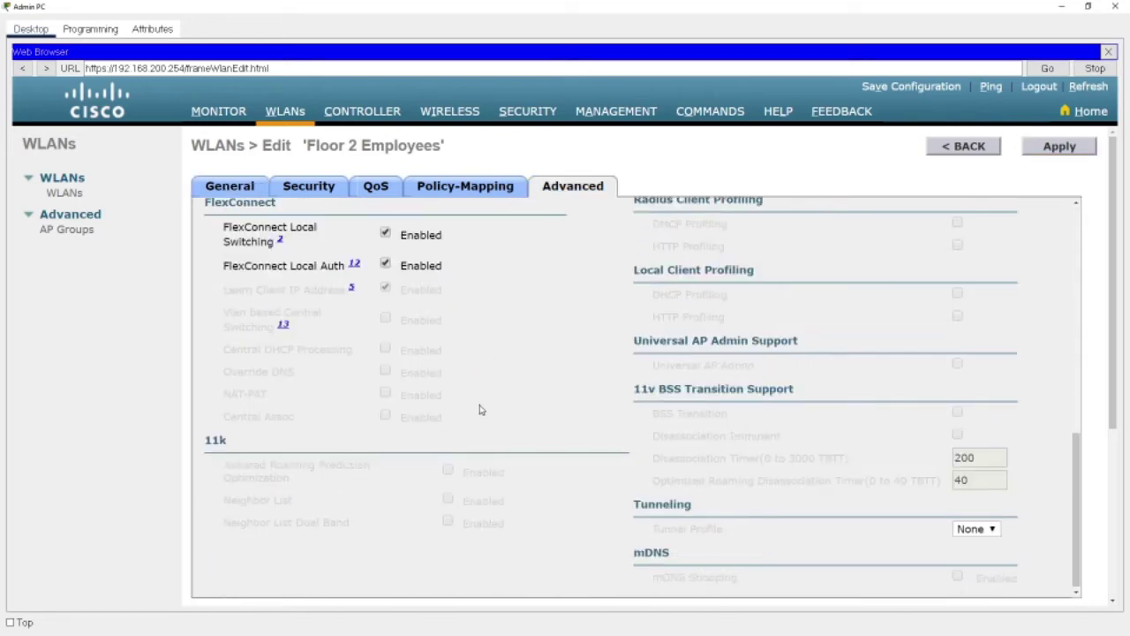
scroll(415, 353, up, 2)
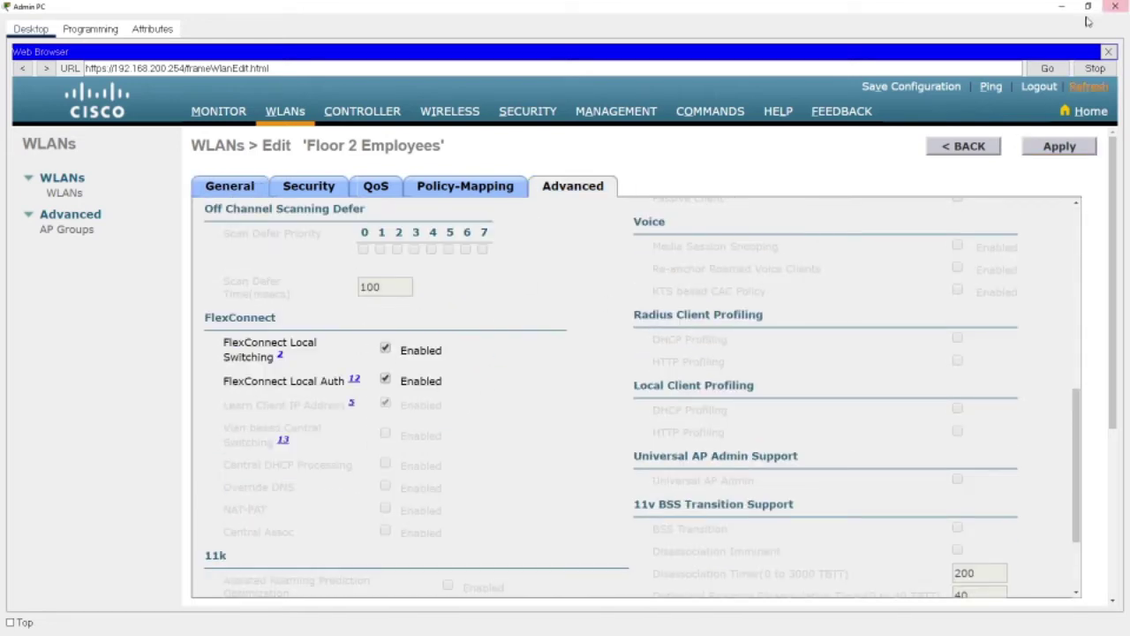
click(1088, 6)
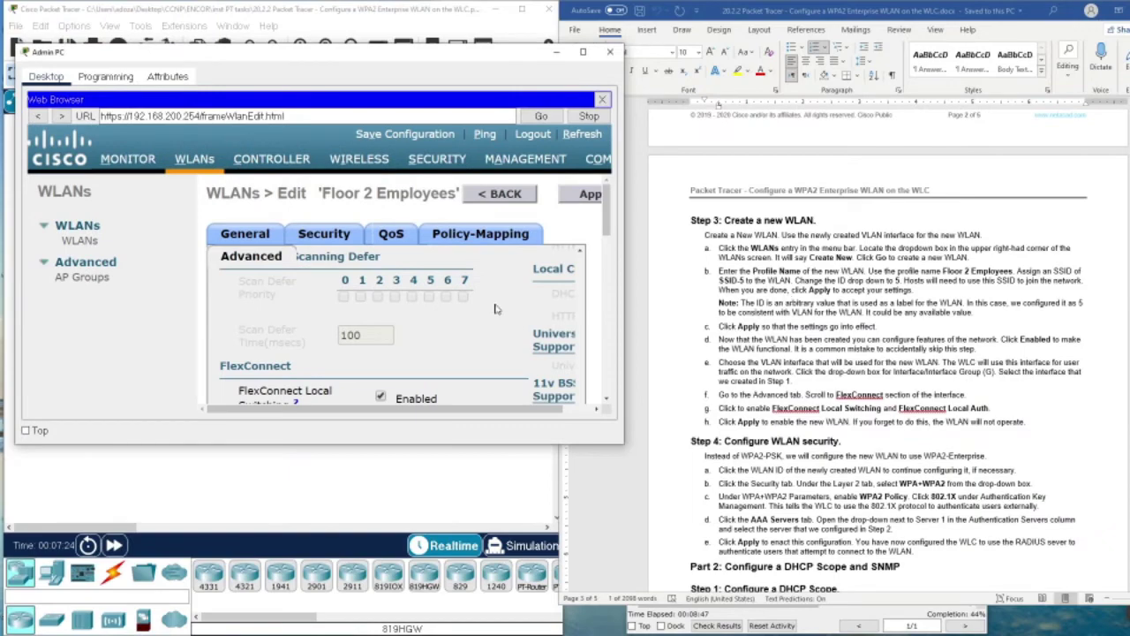
Scroll the lab guide to Step 4, Configure WLAN security, and read the WPA2-Enterprise requirement.
scroll(501, 307, up, 8)
scroll(859, 410, up, 2)
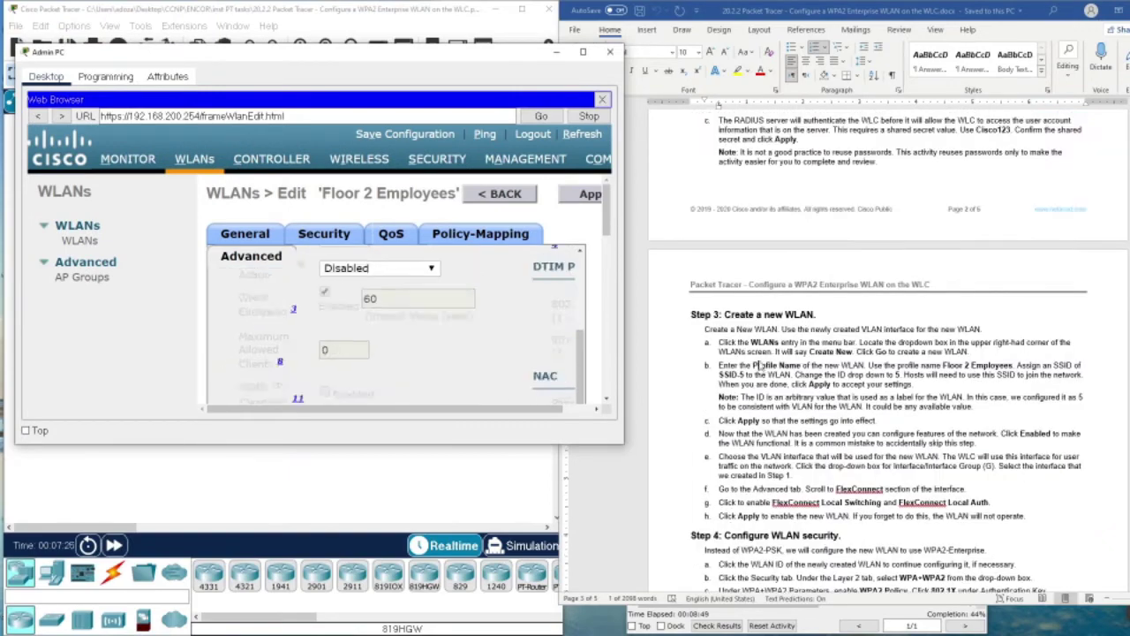
scroll(858, 410, up, 2)
scroll(821, 393, up, 2)
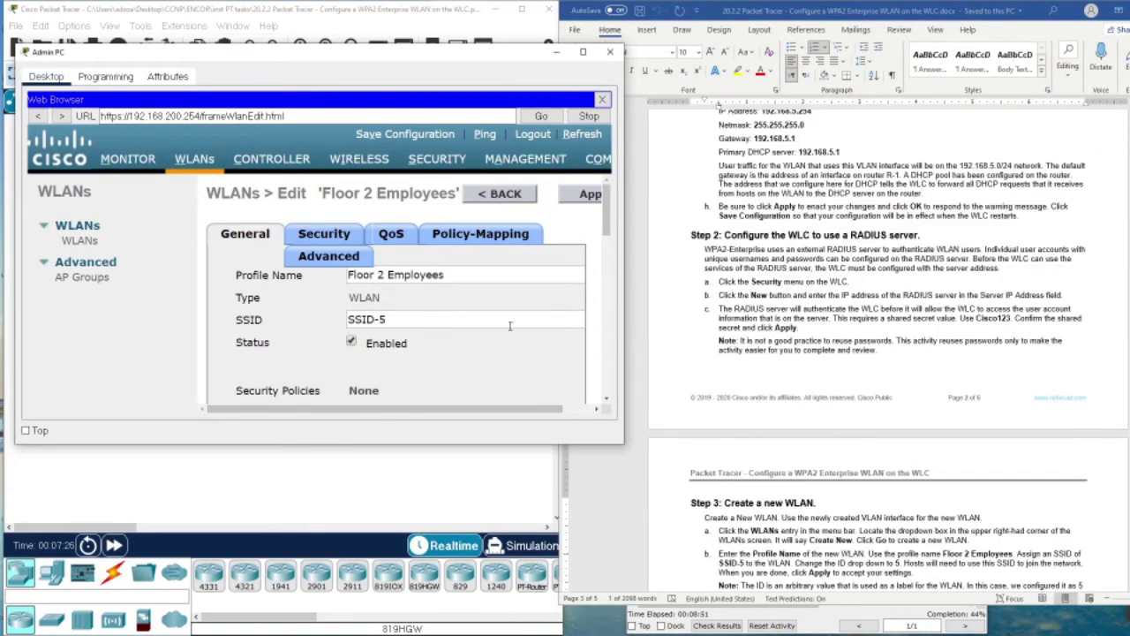
scroll(810, 386, down, 2)
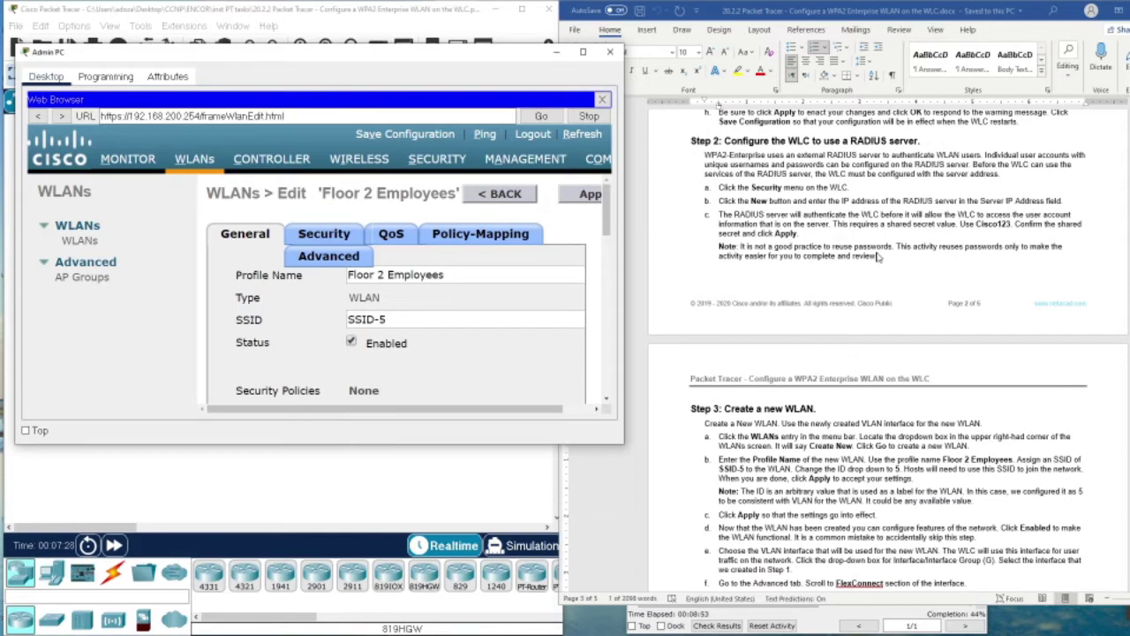
scroll(875, 258, up, 2)
scroll(826, 292, down, 6)
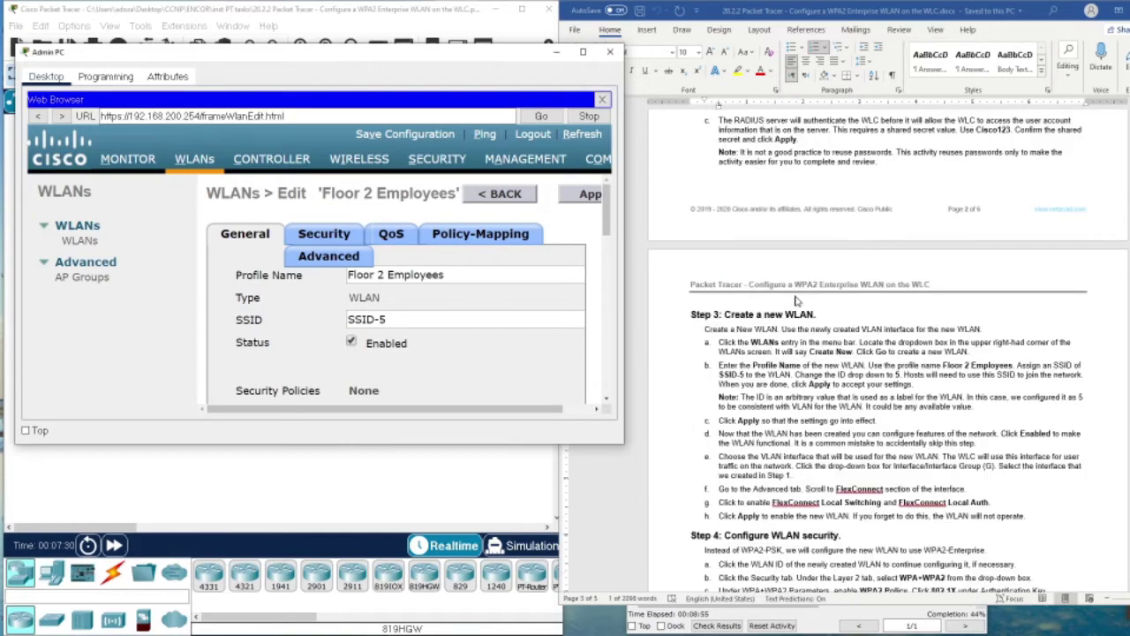
scroll(782, 340, down, 6)
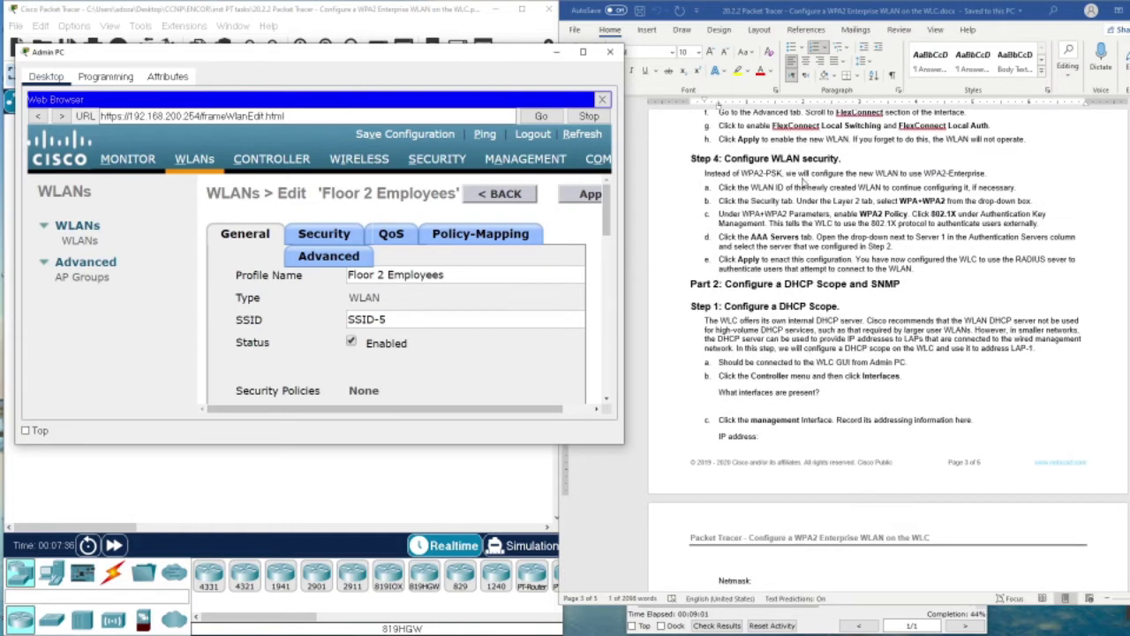
click(744, 174)
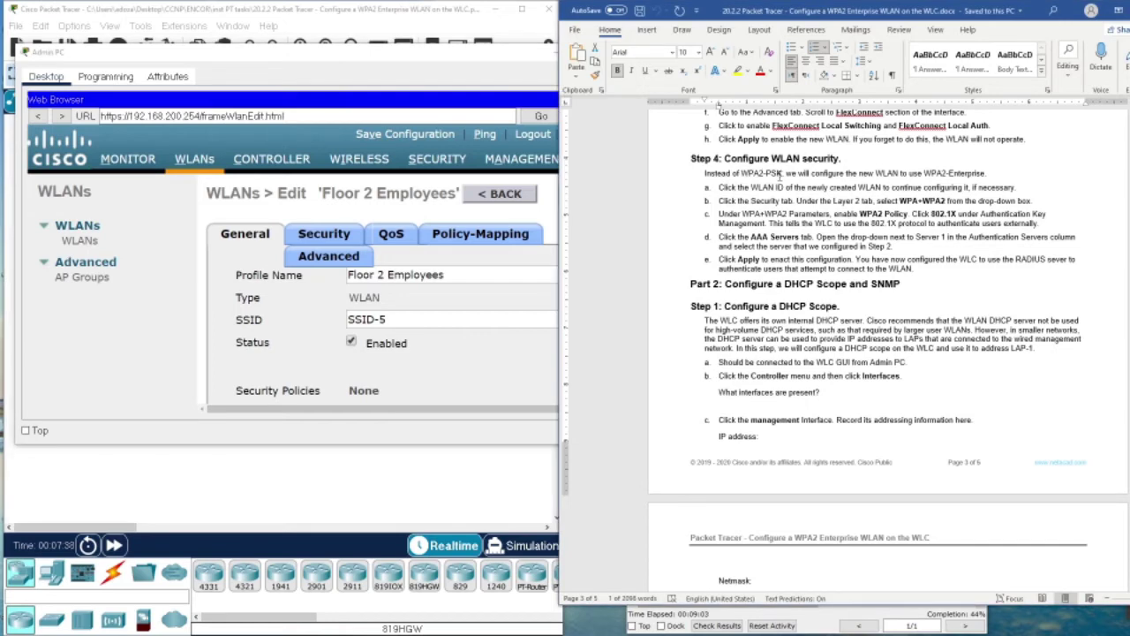
drag(902, 173, 987, 174)
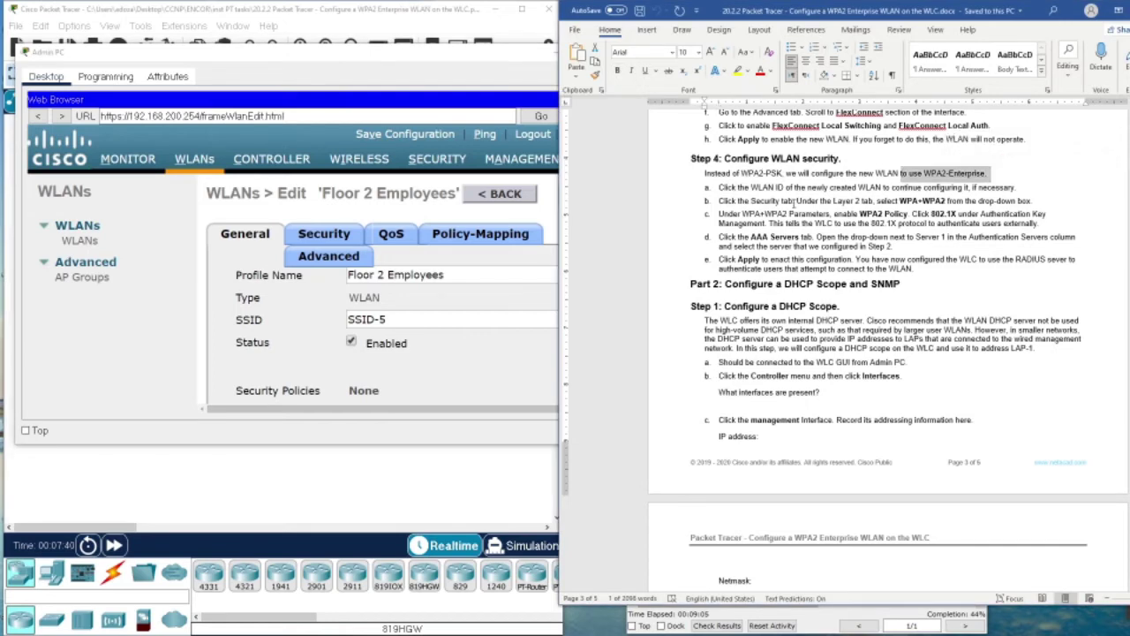
click(796, 188)
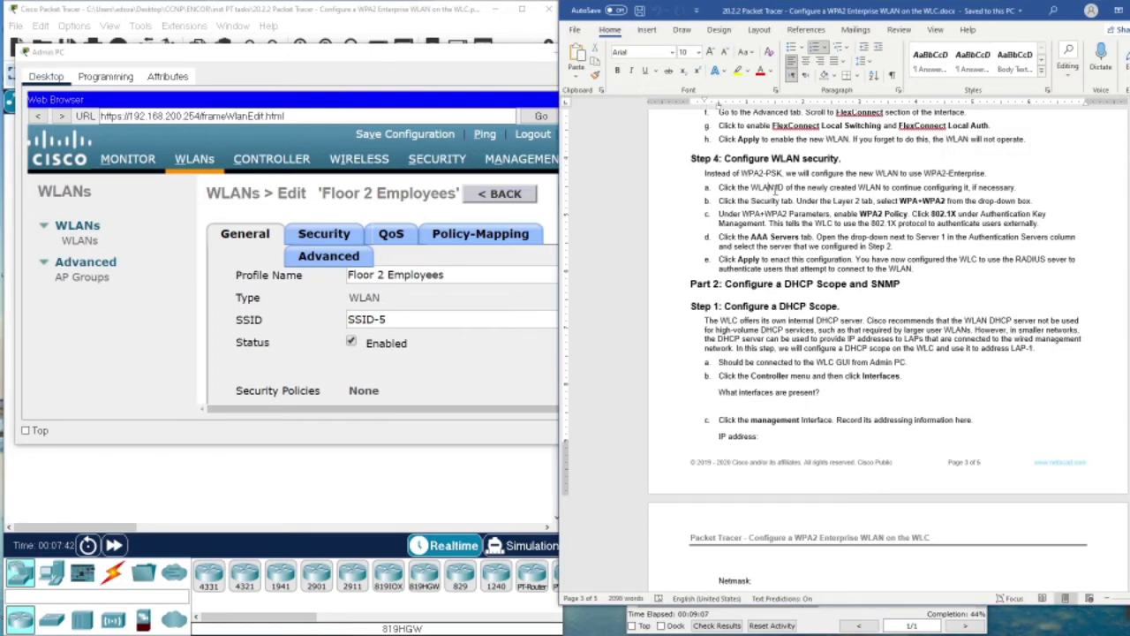
Set Layer 2 security to WPA+WPA2 with WPA2 Policy and 802.1X key management.
click(325, 240)
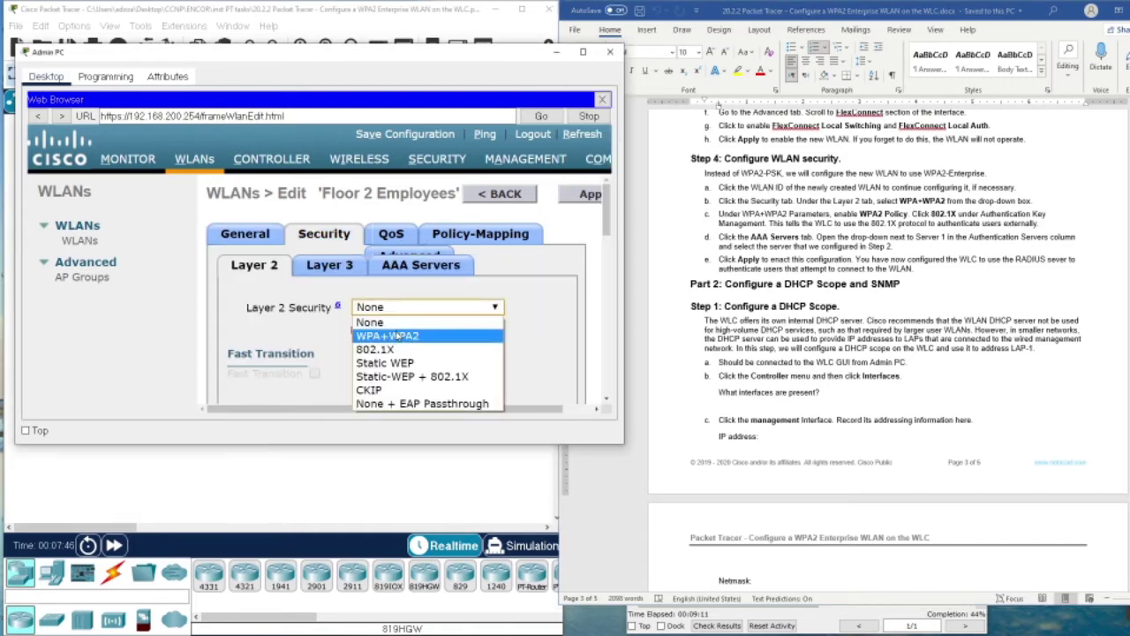
click(393, 335)
scroll(418, 344, down, 3)
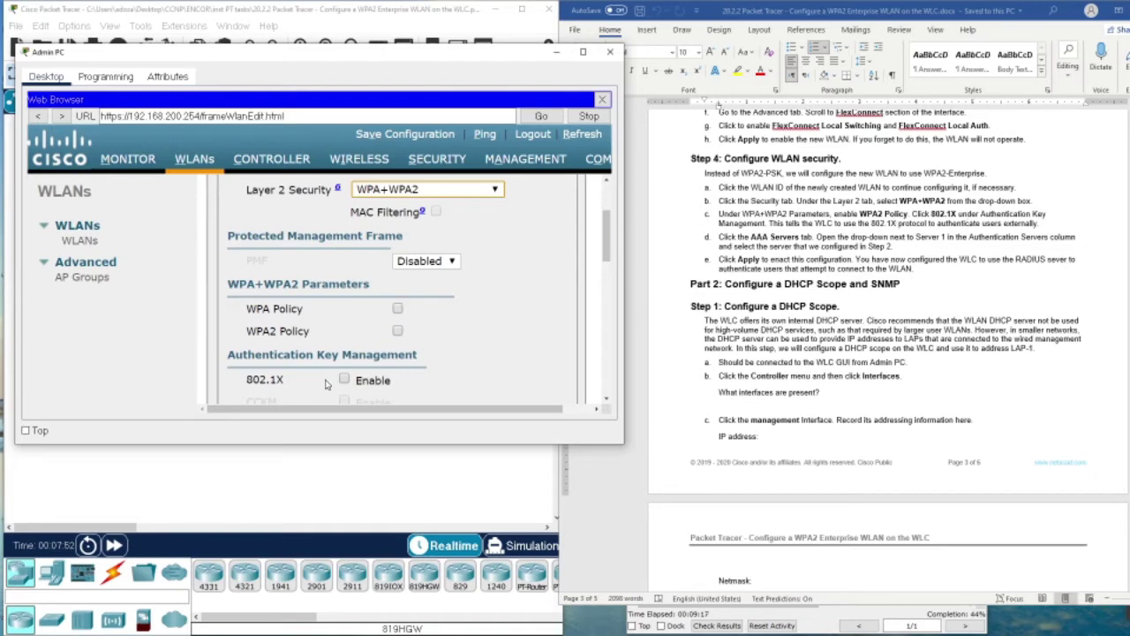
click(398, 331)
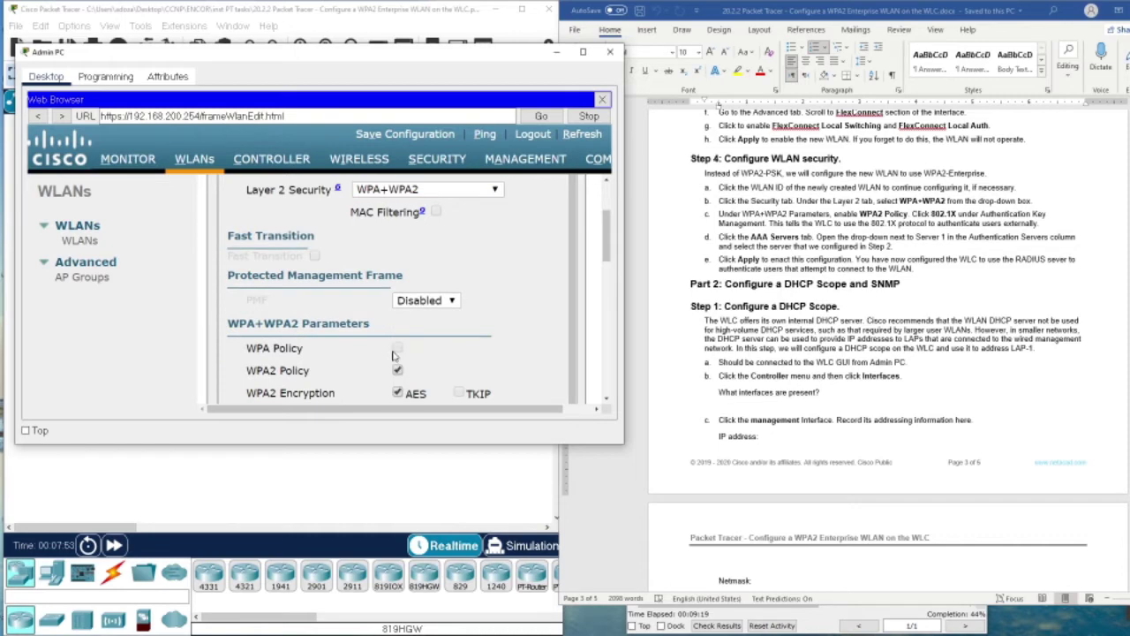
scroll(393, 355, down, 2)
click(345, 370)
scroll(399, 353, down, 5)
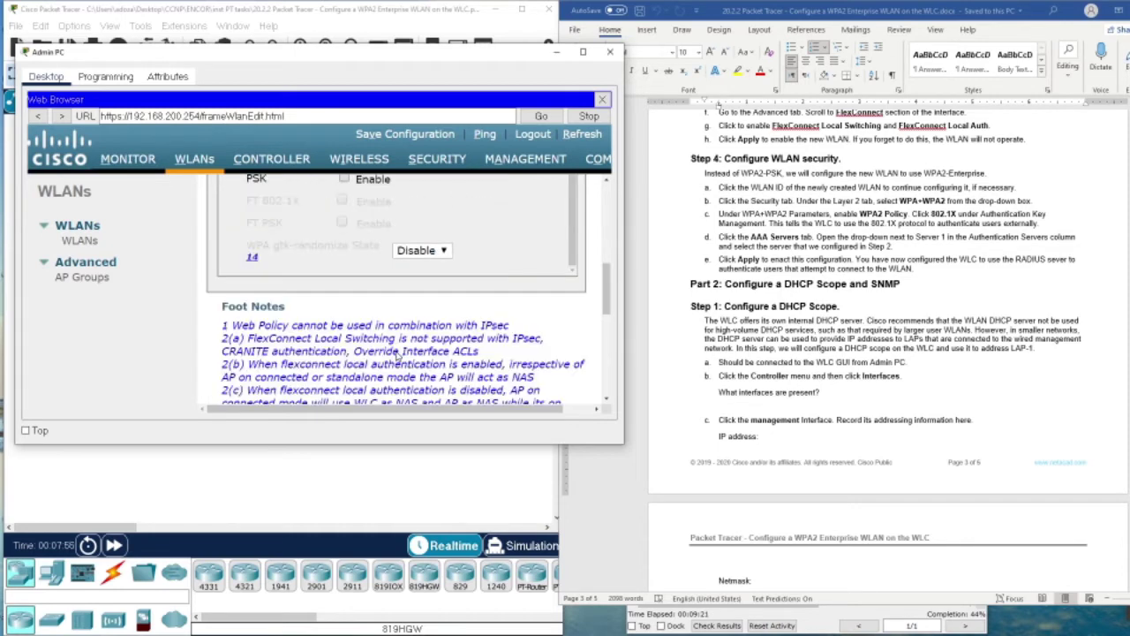
scroll(402, 353, up, 3)
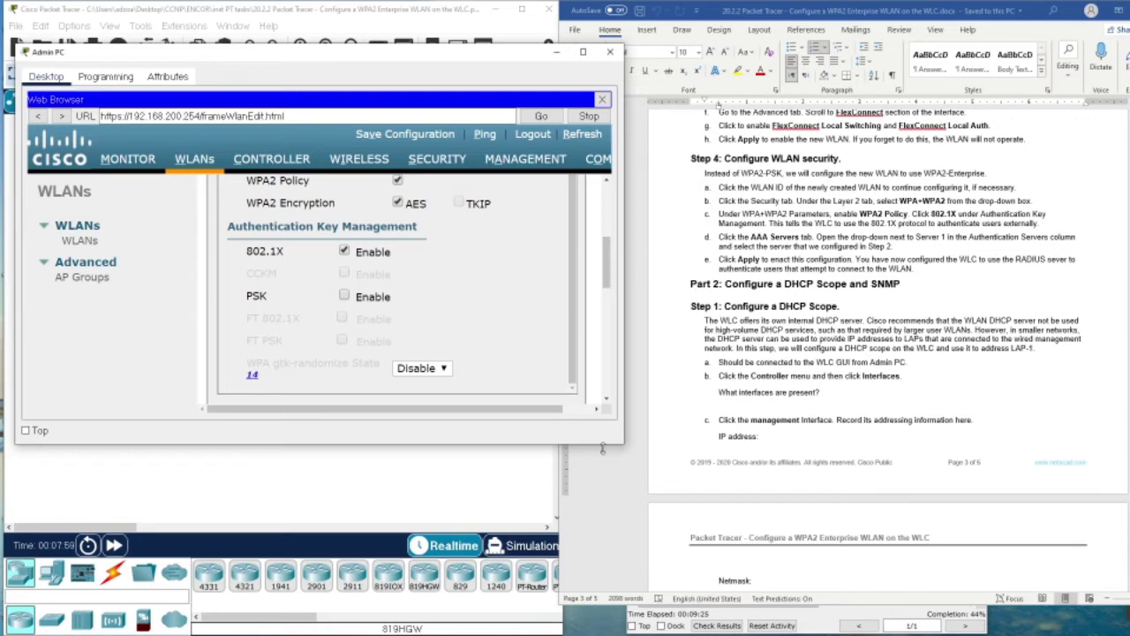
drag(604, 444, 563, 629)
scroll(530, 411, up, 3)
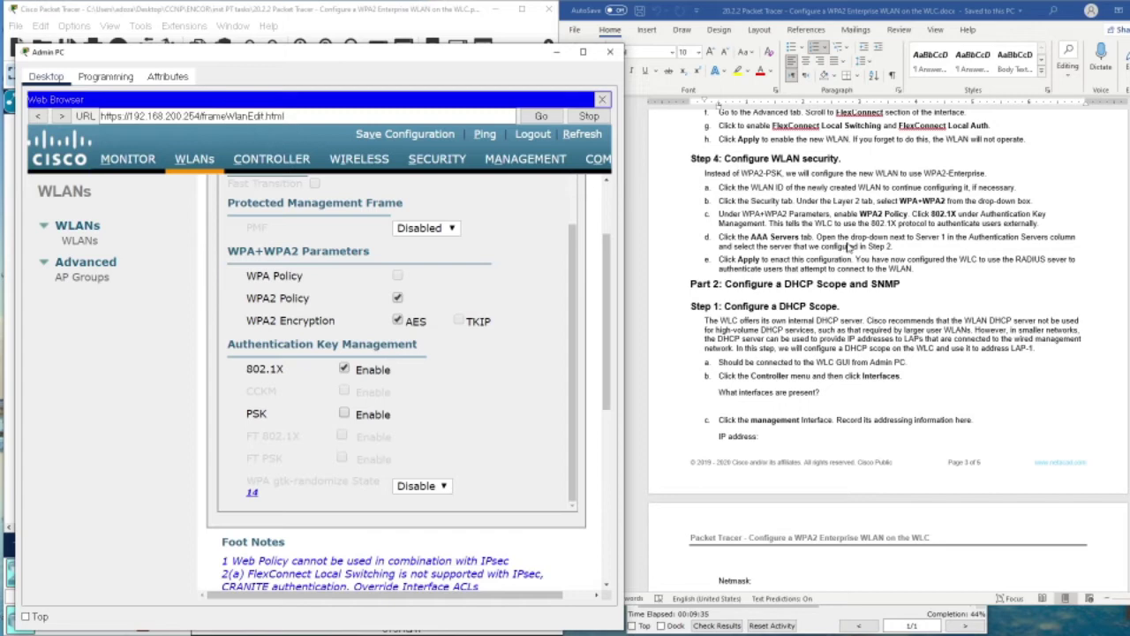
scroll(494, 266, up, 2)
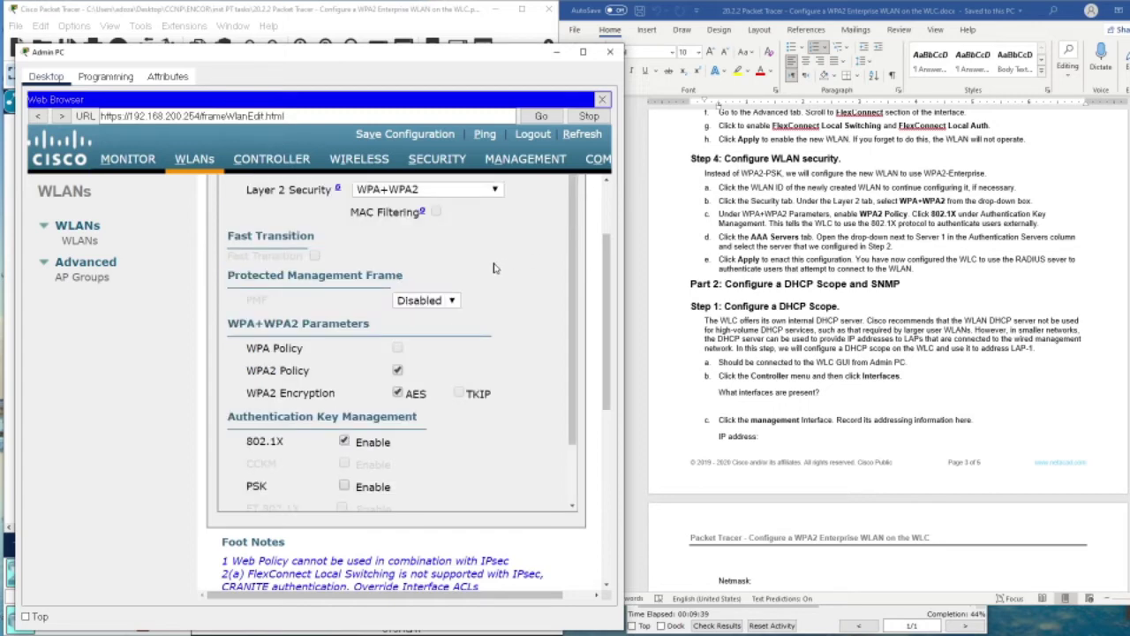
scroll(495, 268, up, 3)
Set AAA Server 1 authentication to 172.31.1.254 port 1812, apply, and accept the warning.
click(441, 267)
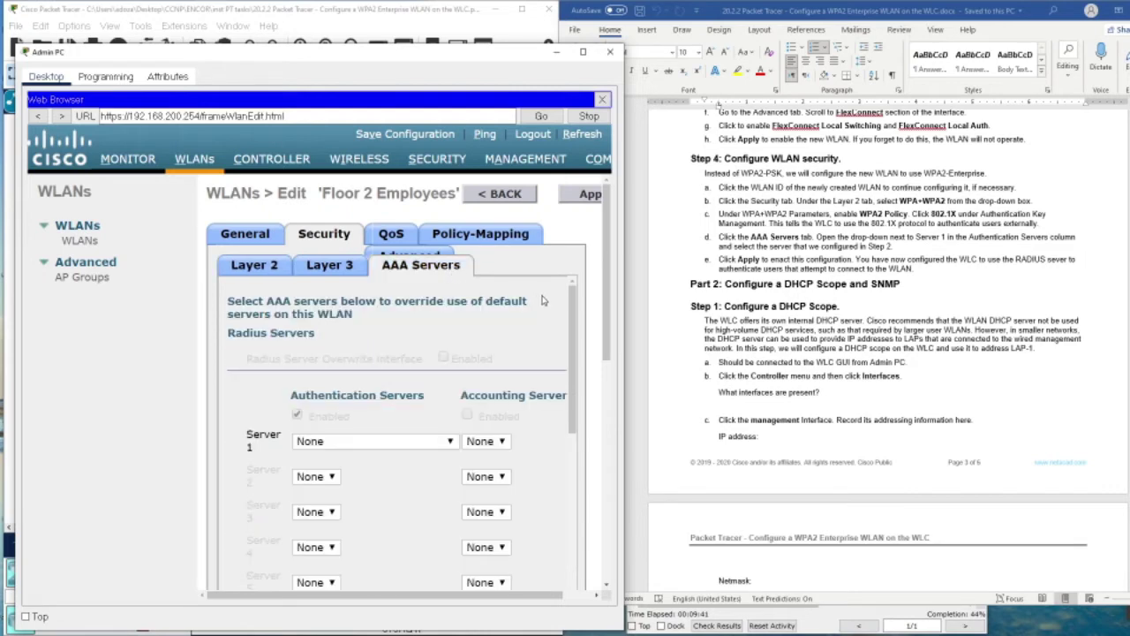
click(452, 441)
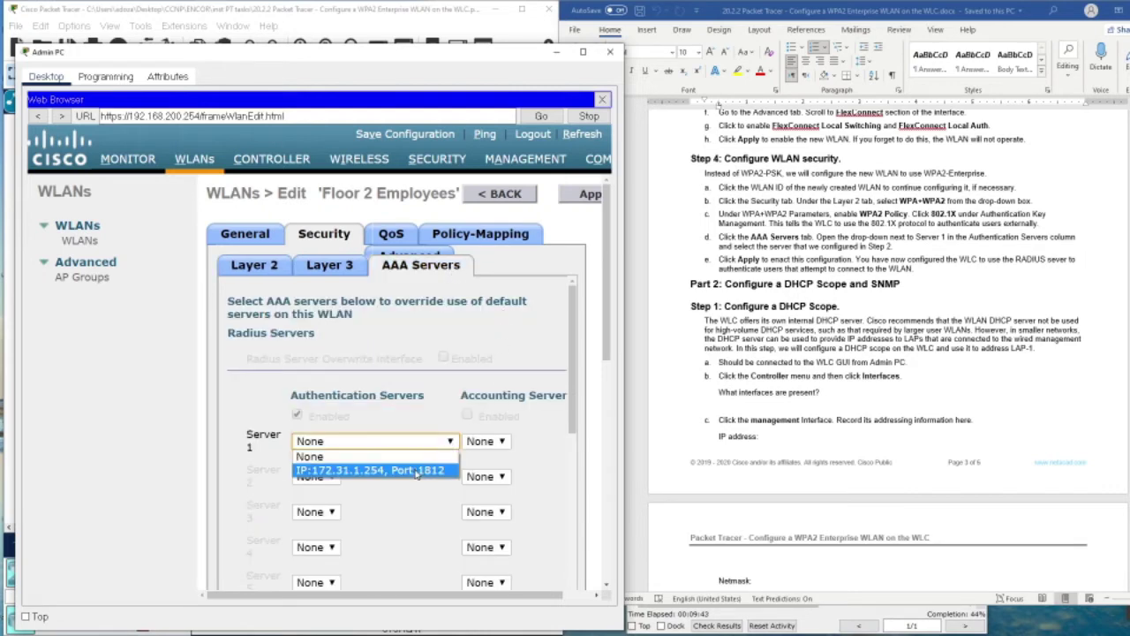
click(421, 468)
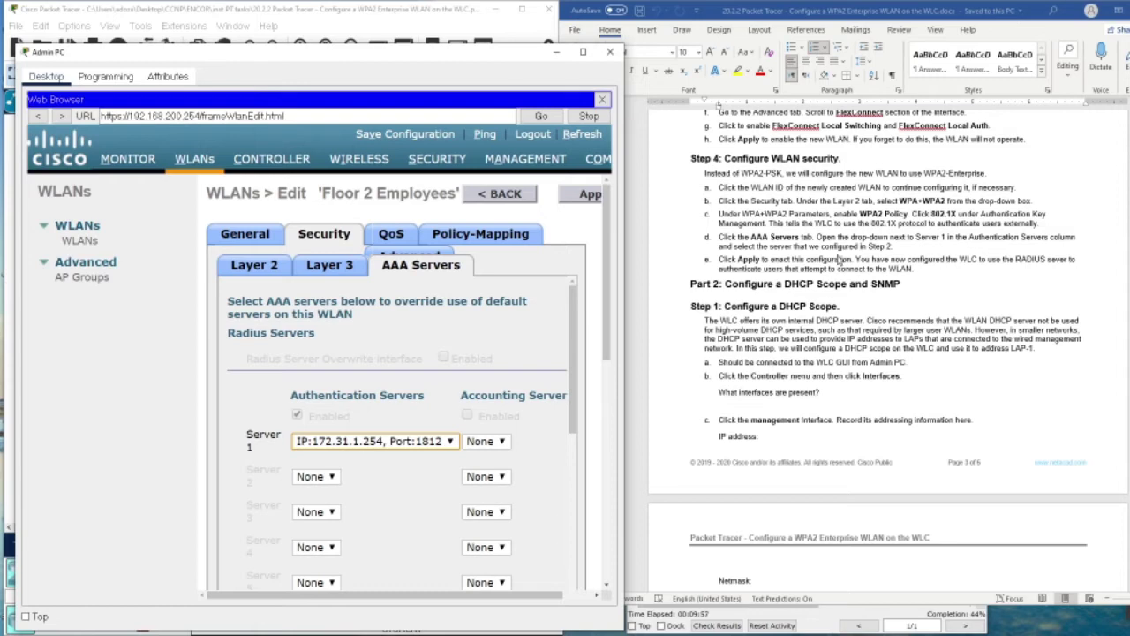
click(580, 193)
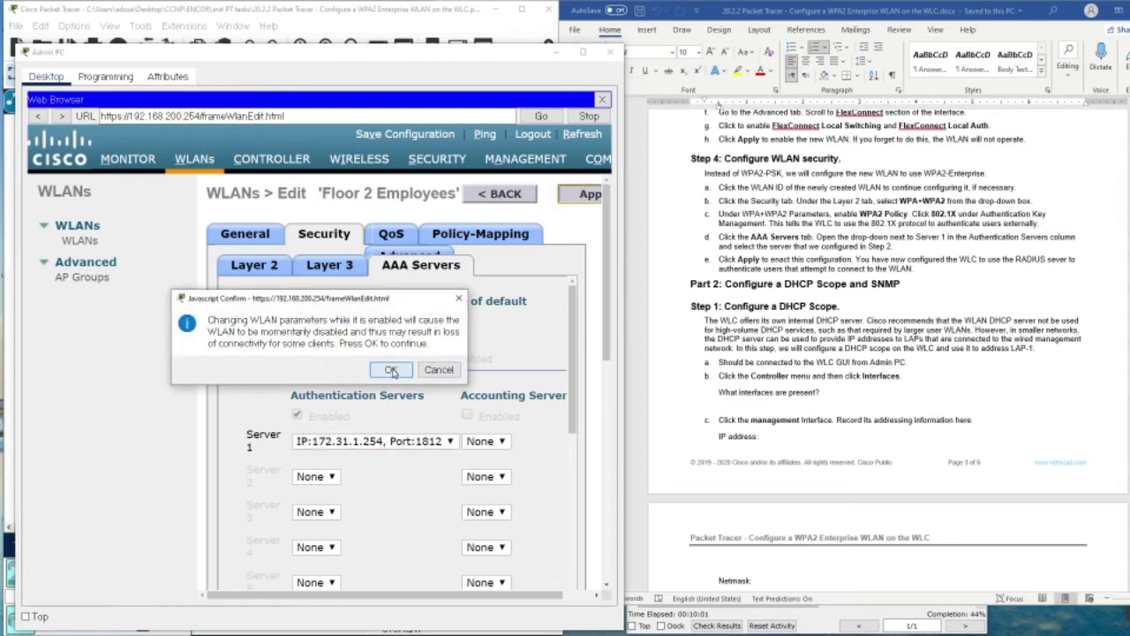
click(392, 371)
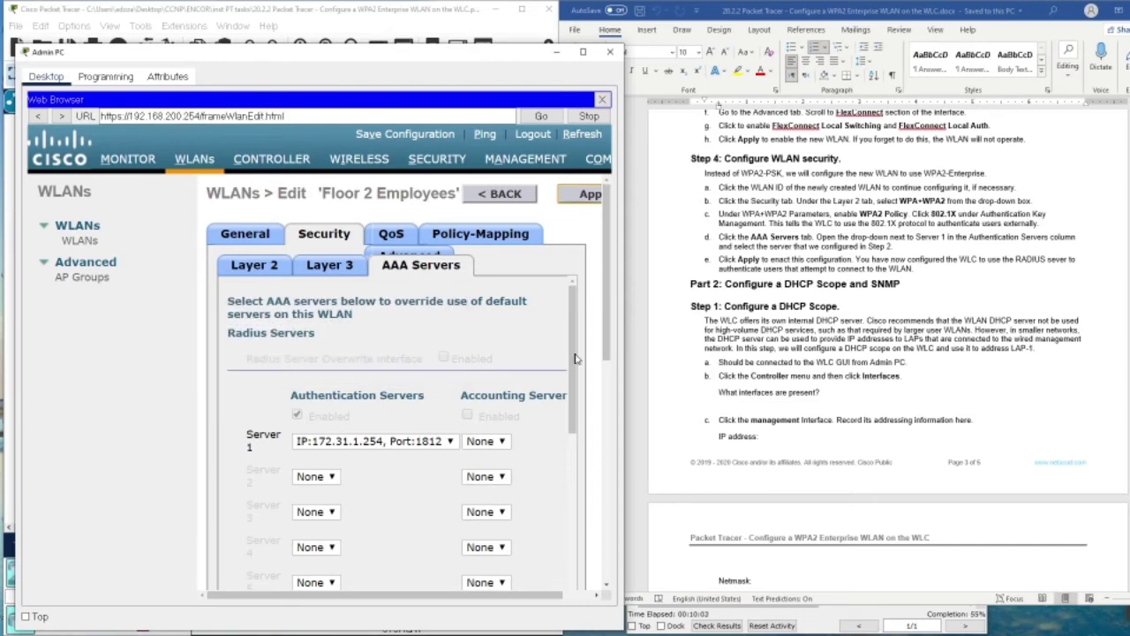
Re-apply the Floor 2 Employees WLAN settings and confirm the change warning.
scroll(541, 356, down, 3)
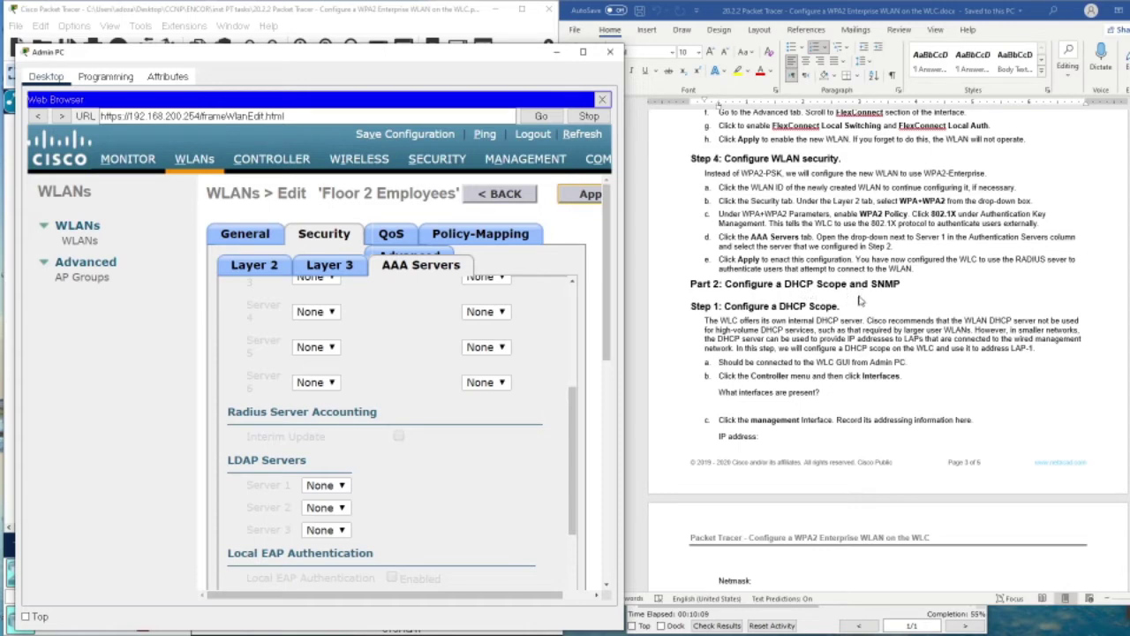
scroll(896, 297, down, 3)
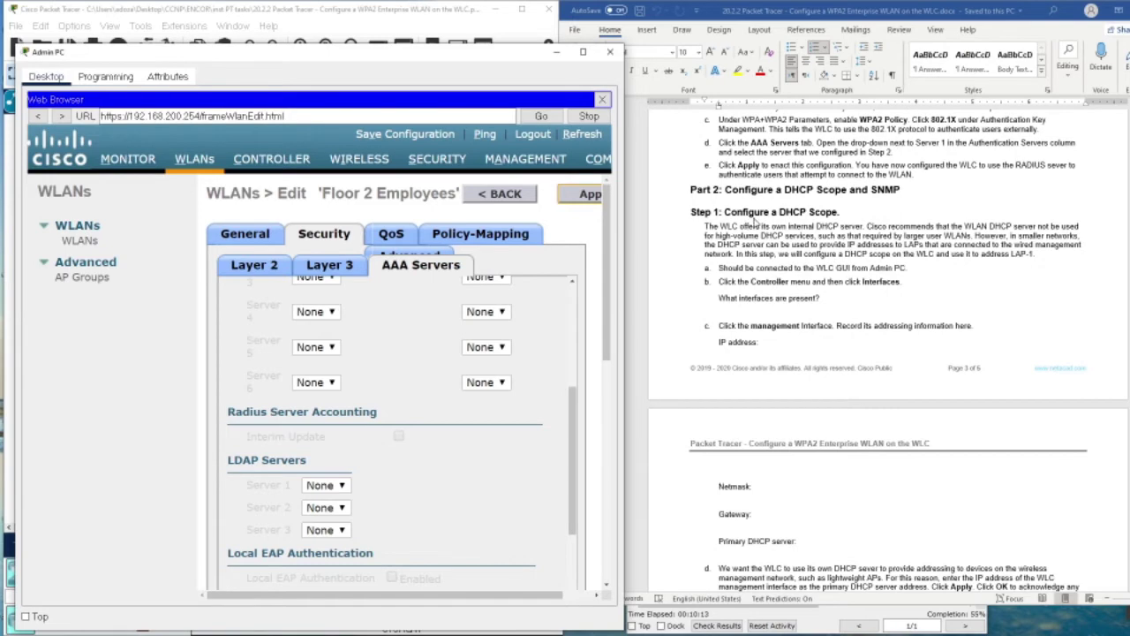
click(585, 209)
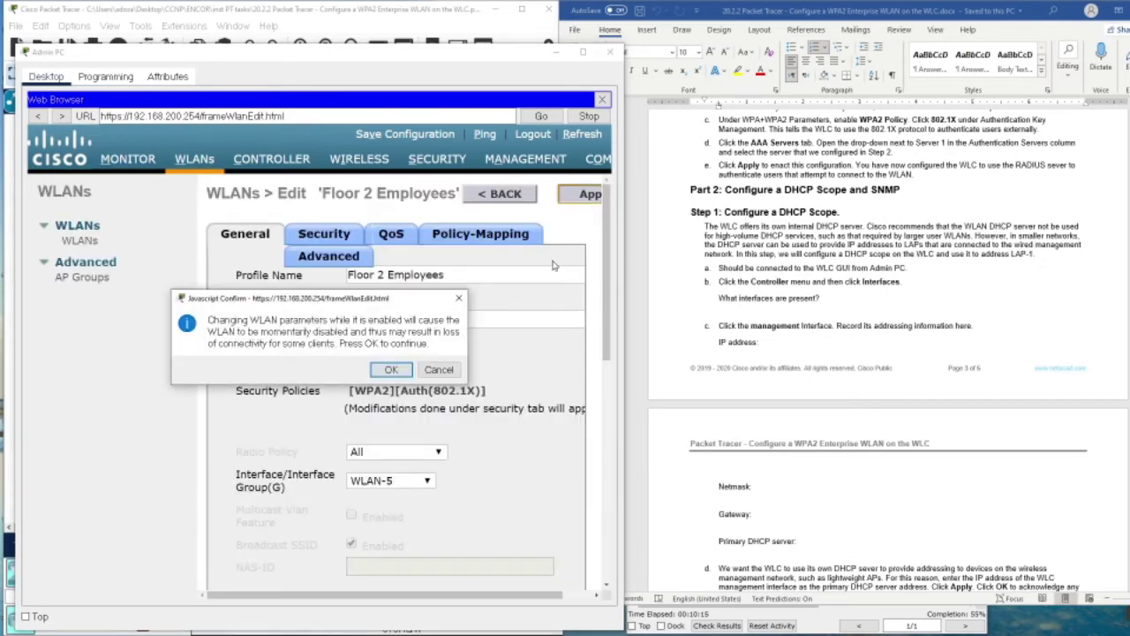
click(392, 370)
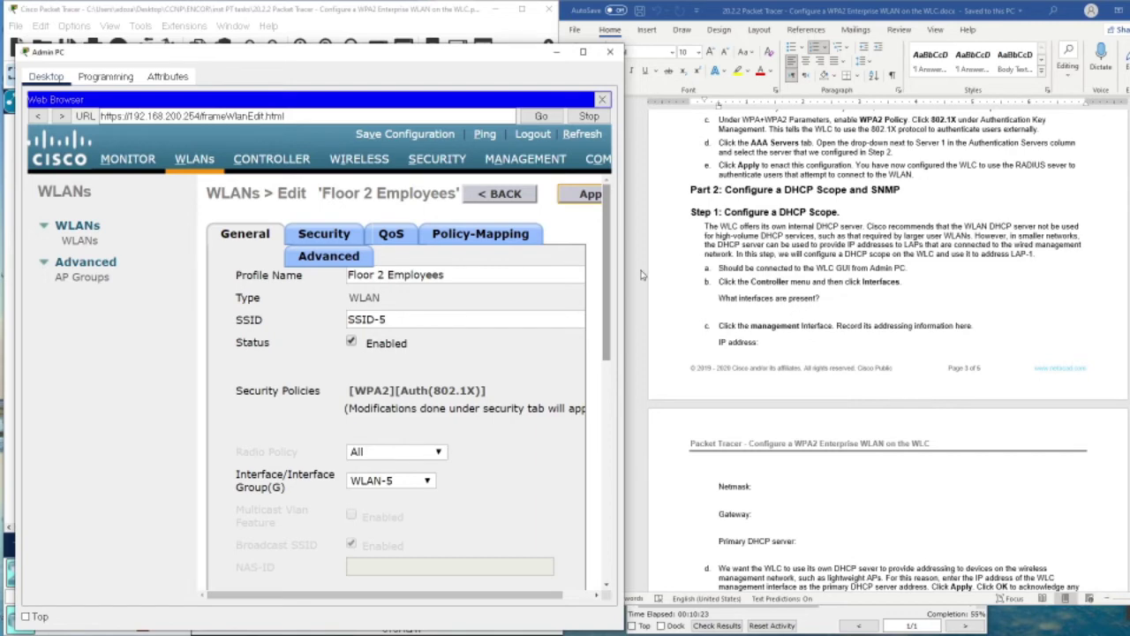
click(287, 158)
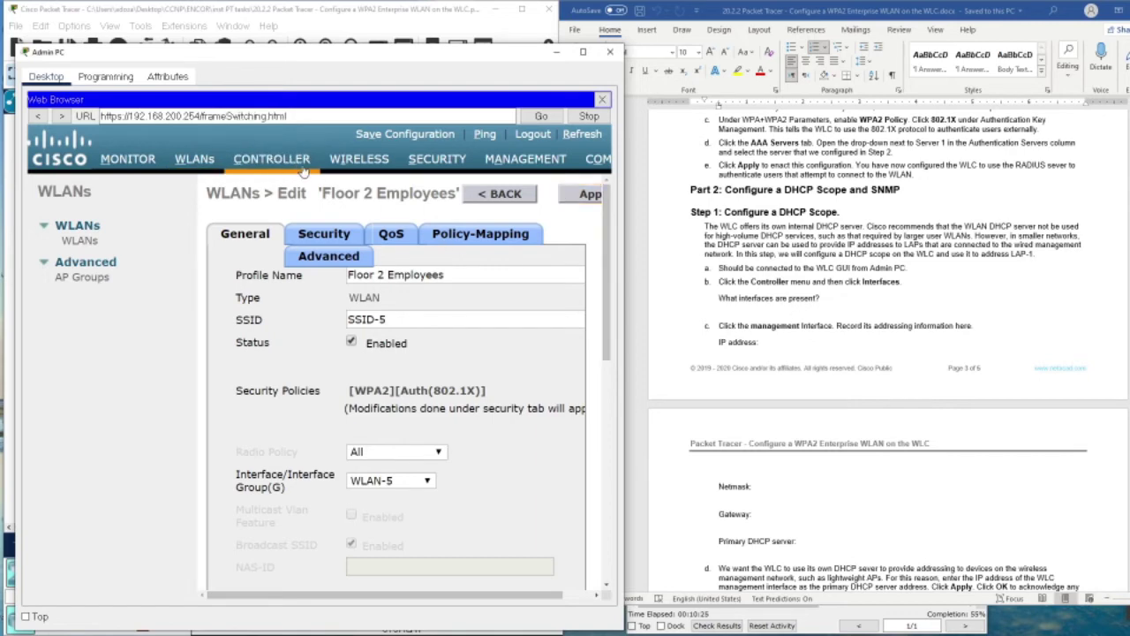
Open the management interface and paste its IP 192.168.200.254 into the Word worksheet.
click(287, 161)
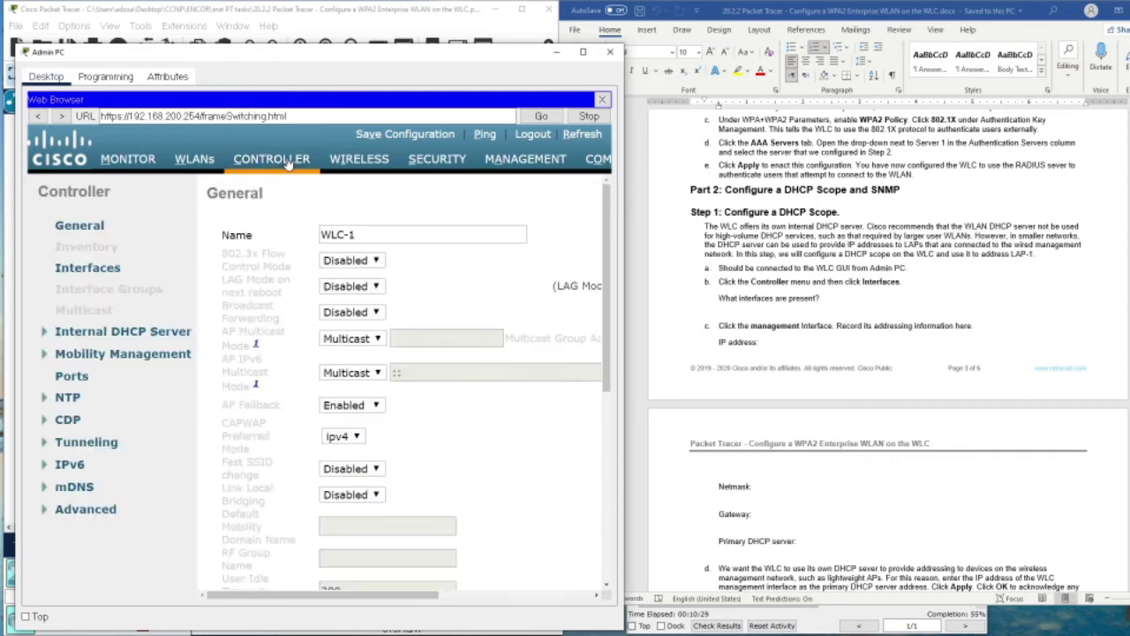
click(86, 274)
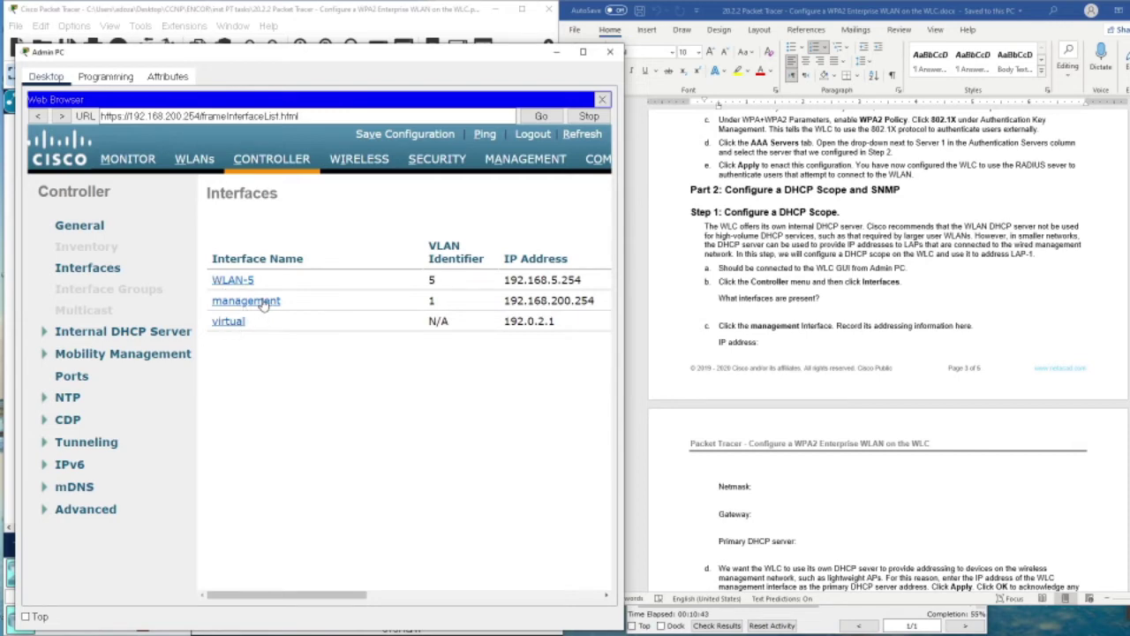
click(267, 302)
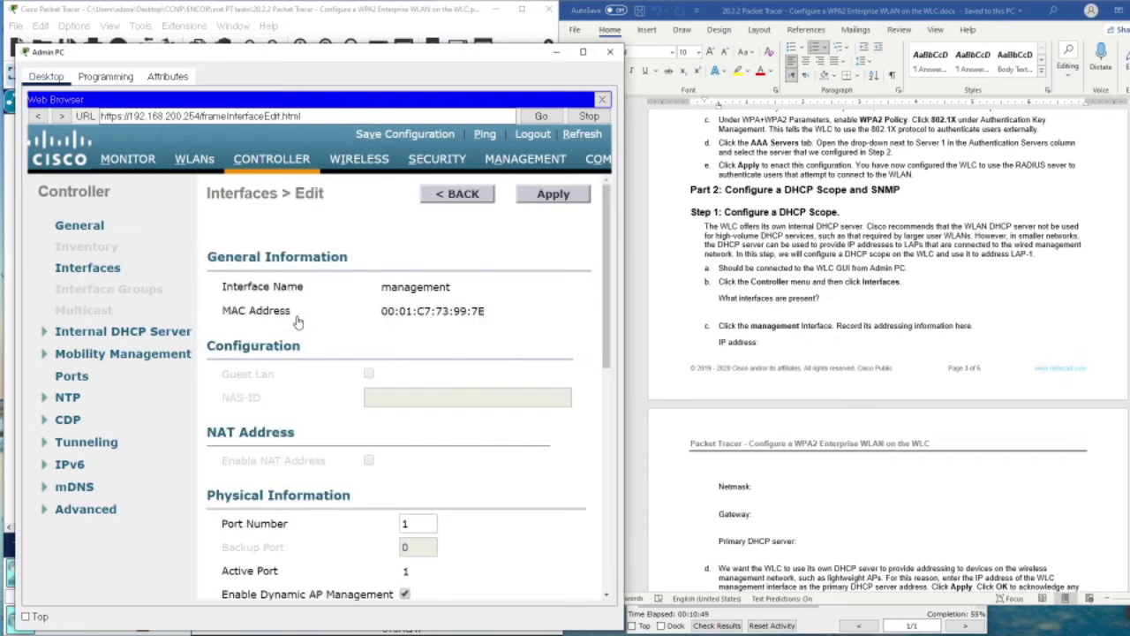
scroll(291, 327, down, 5)
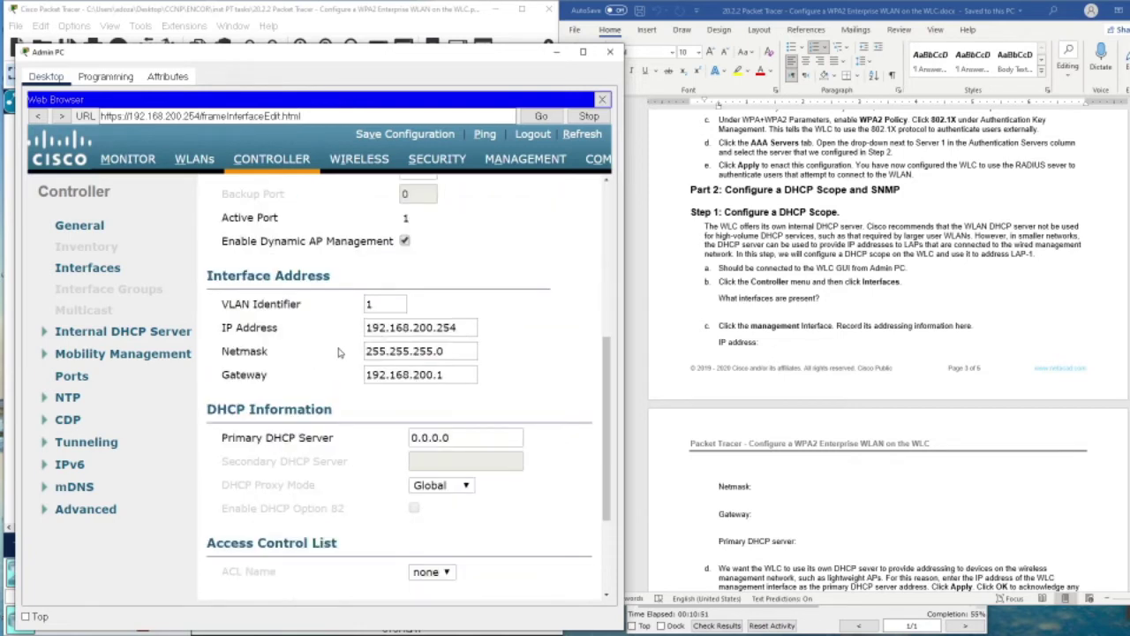
drag(465, 327, 359, 333)
key(ctrl+c)
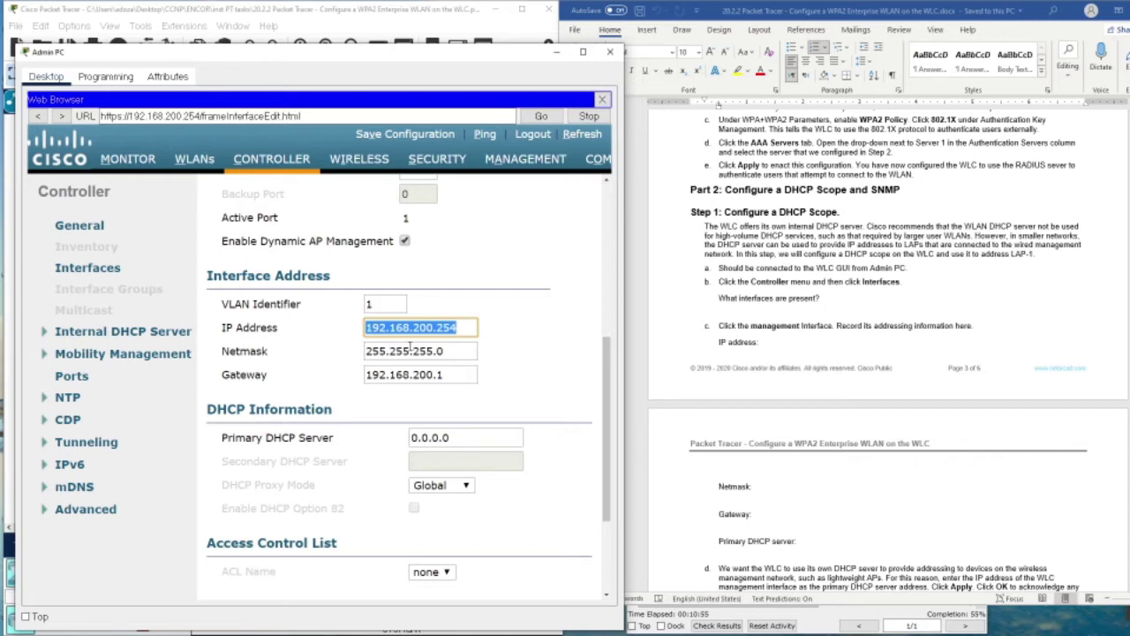
click(827, 299)
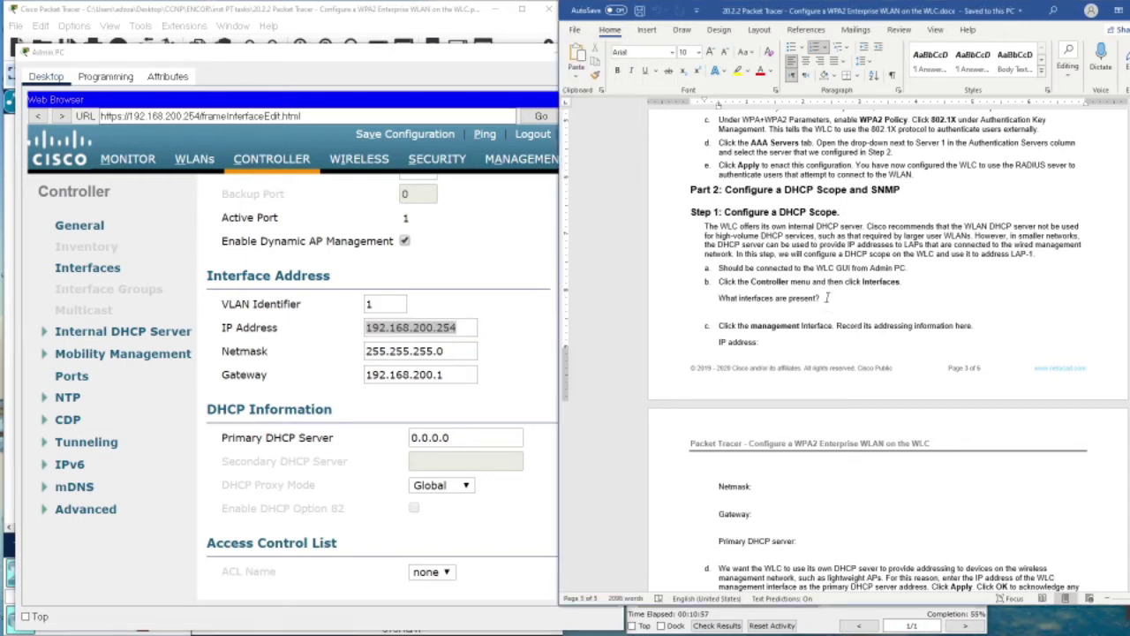
click(791, 341)
key(ctrl+v)
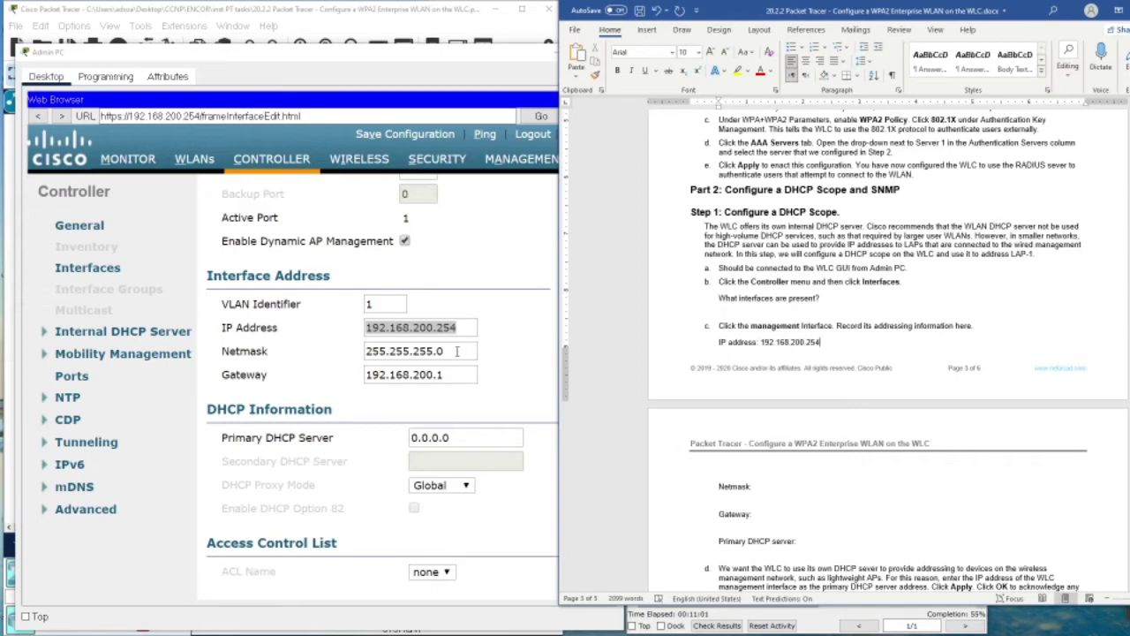
Paste netmask 255.255.255.0 and gateway 192.168.200.1 into the worksheet, then recopy the management IP.
drag(457, 350, 307, 348)
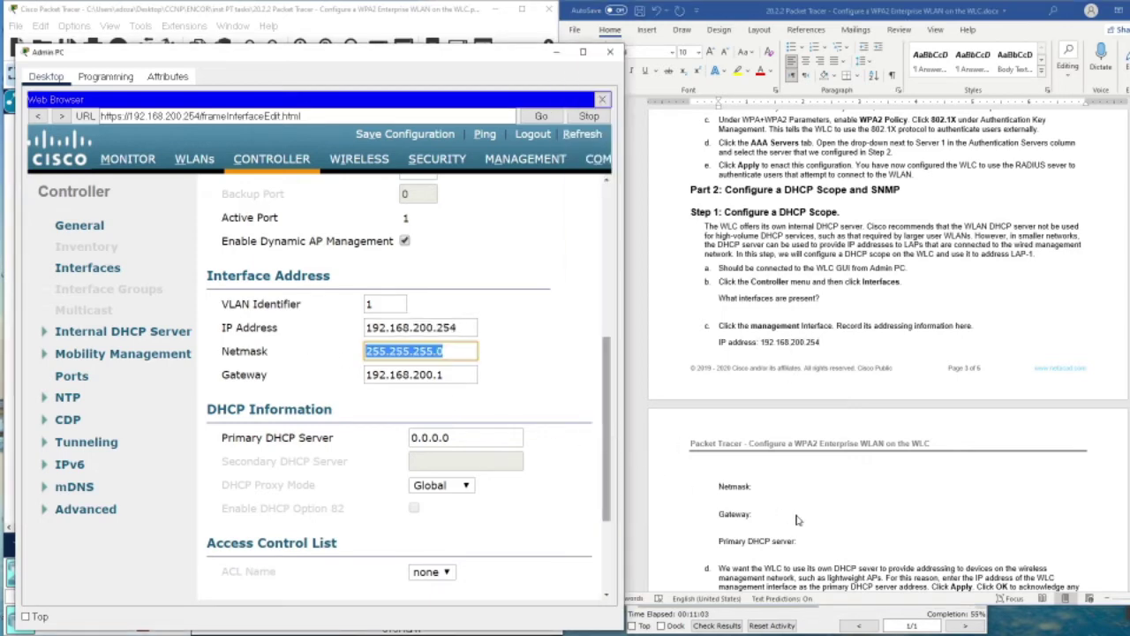
click(761, 484)
click(759, 485)
text(255.255.255.0)
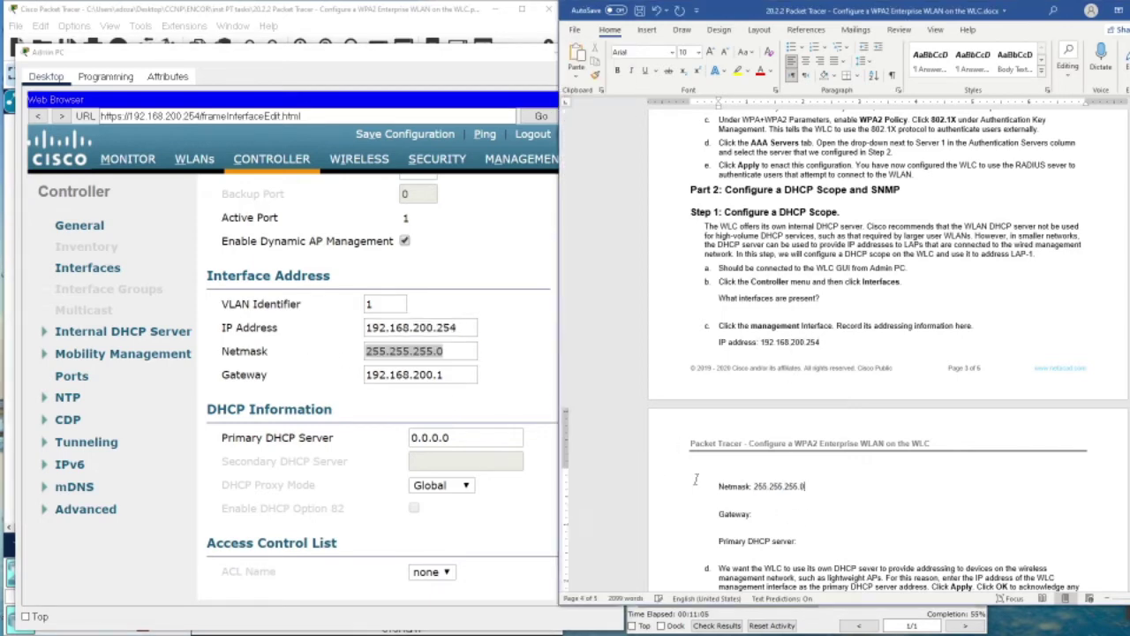
drag(444, 377, 324, 375)
key(ctrl+c)
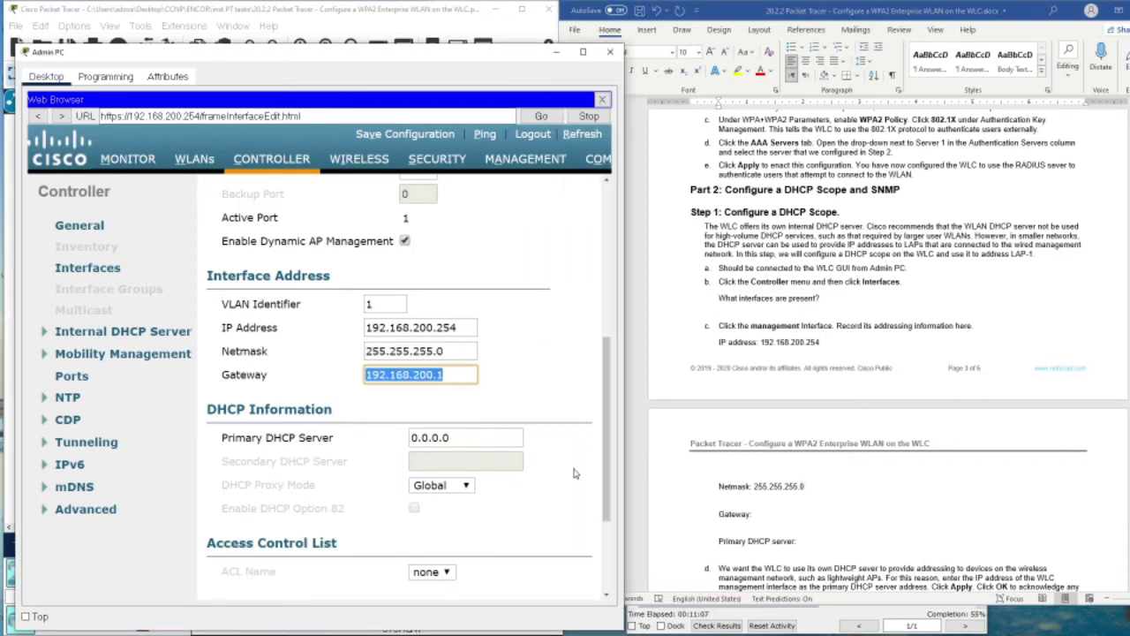
click(774, 523)
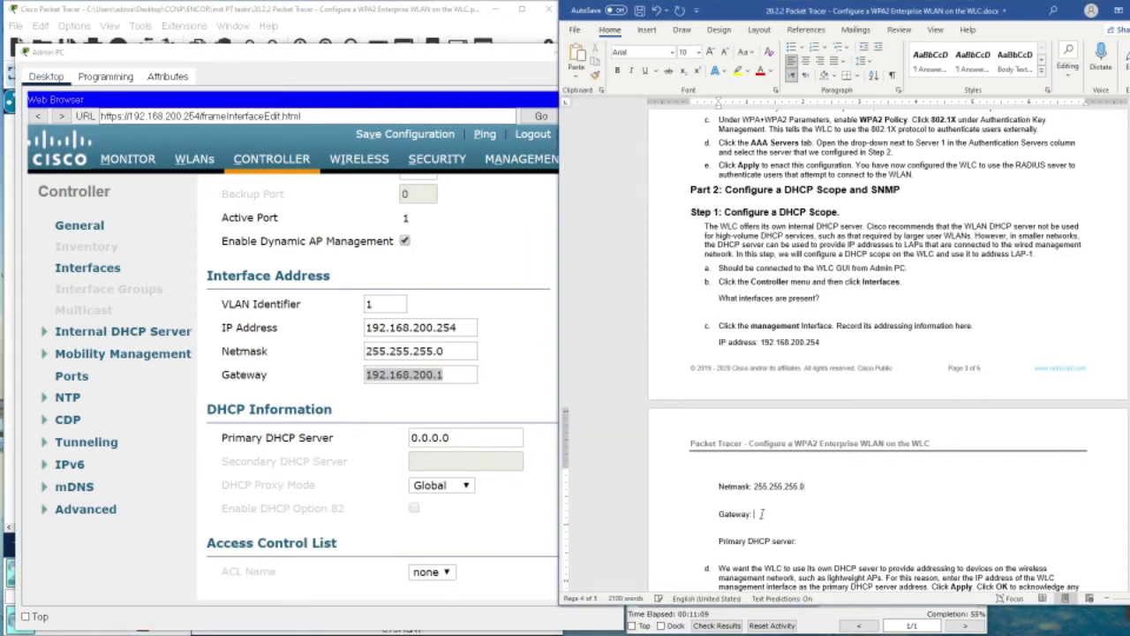
click(761, 513)
key(ctrl+v)
scroll(771, 525, down, 3)
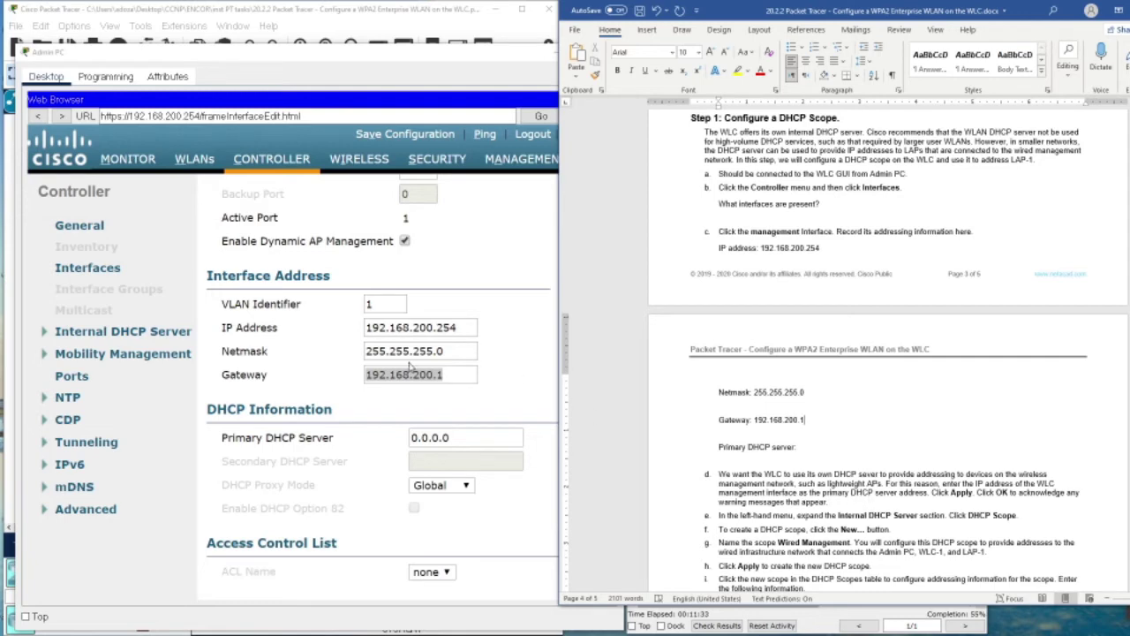
click(397, 331)
drag(457, 327, 324, 334)
key(ctrl+c)
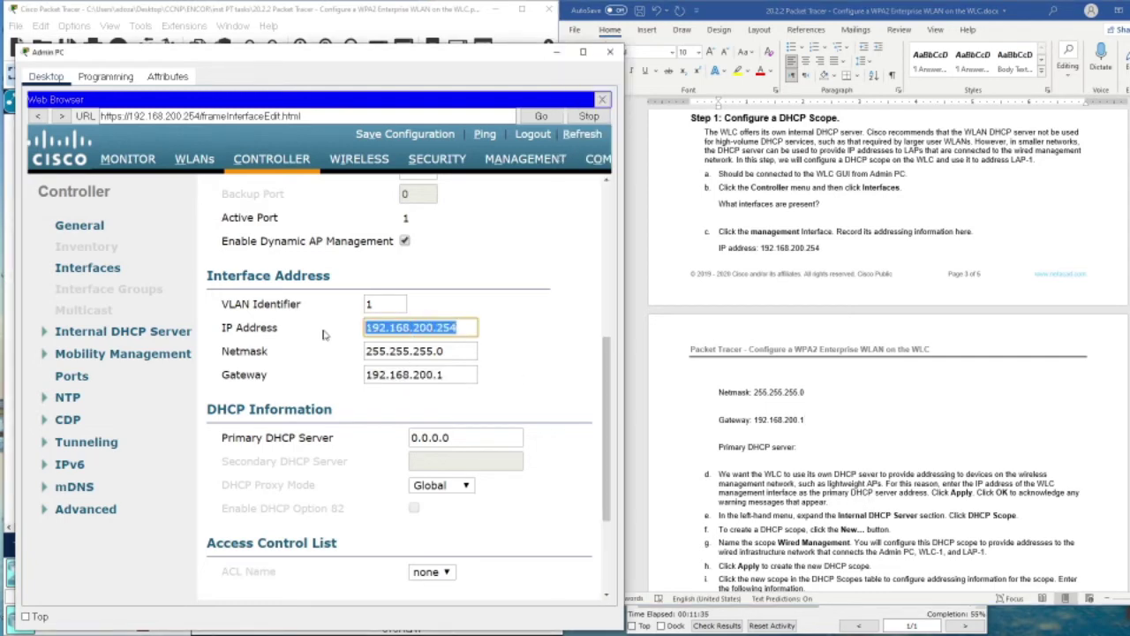
Paste 192.168.200.254 as the Primary DHCP Server, apply, and confirm both warnings.
drag(489, 439, 306, 434)
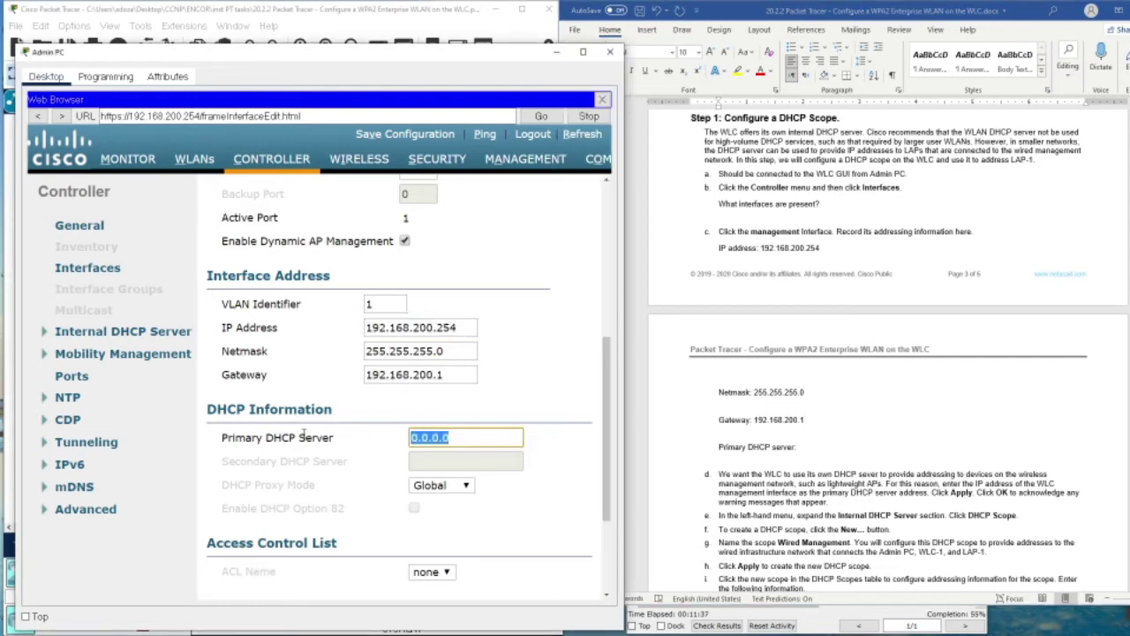
key(ctrl+v)
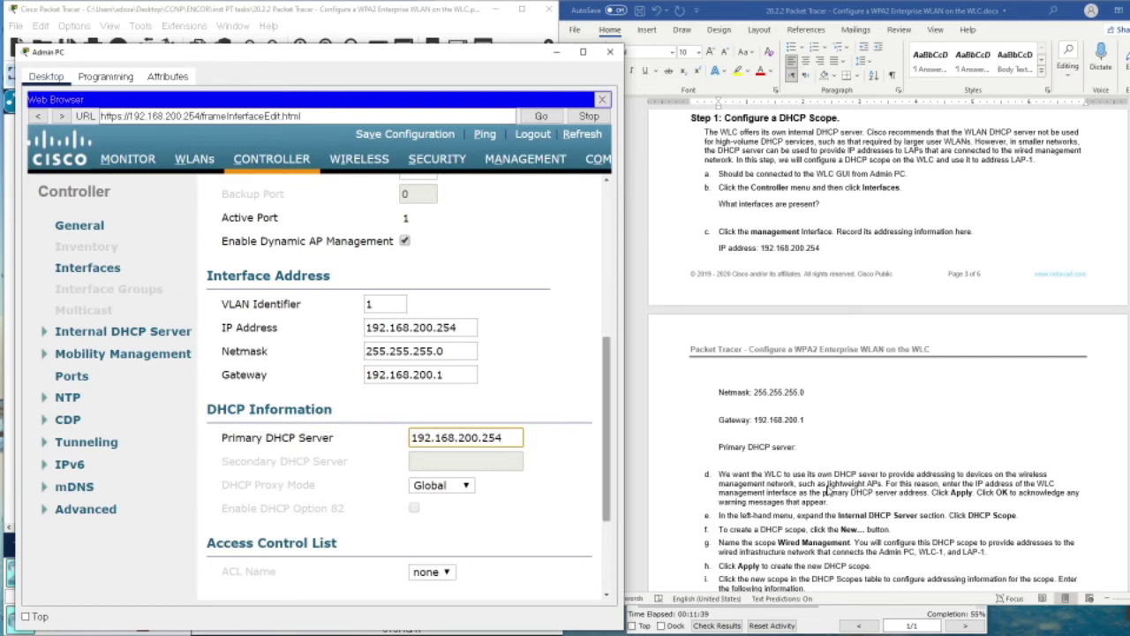
scroll(828, 489, down, 3)
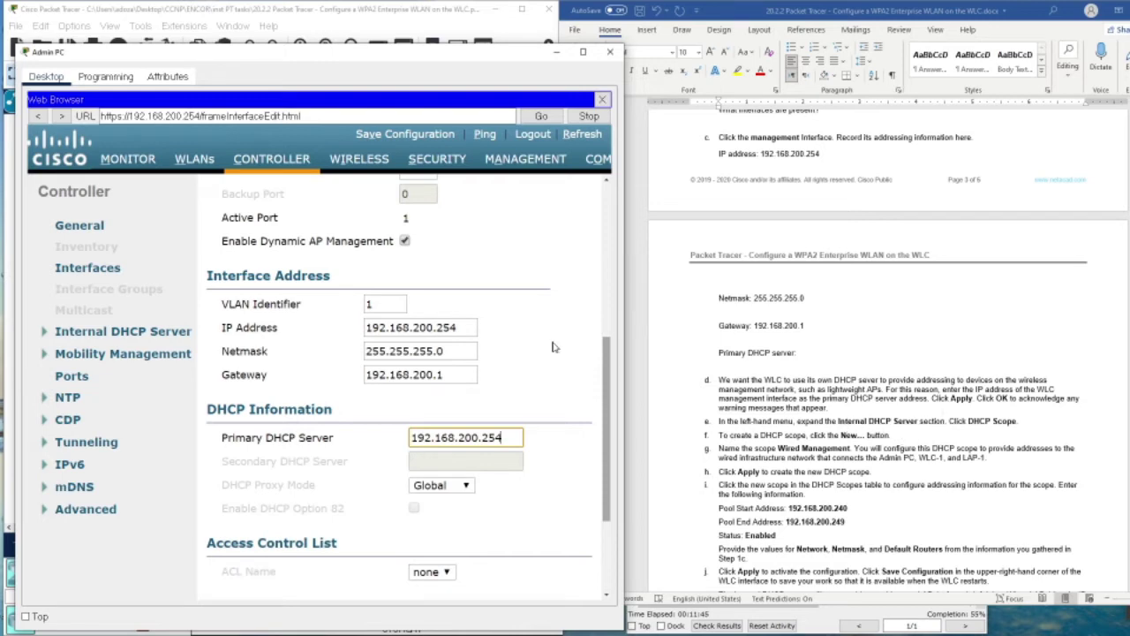
scroll(538, 327, down, 3)
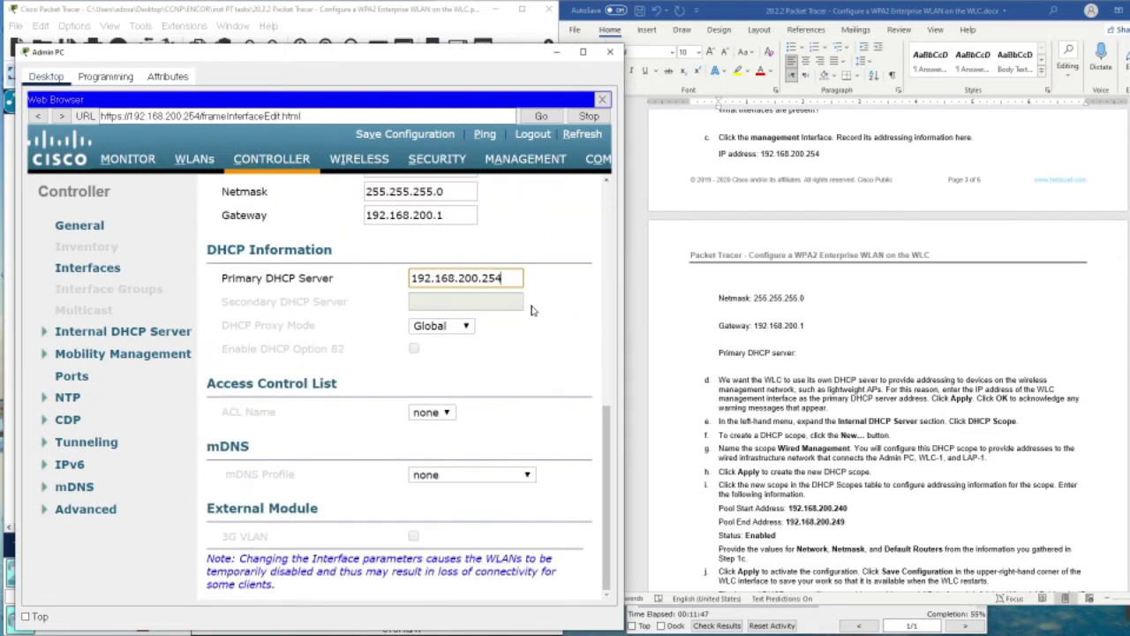
scroll(533, 310, up, 10)
click(552, 193)
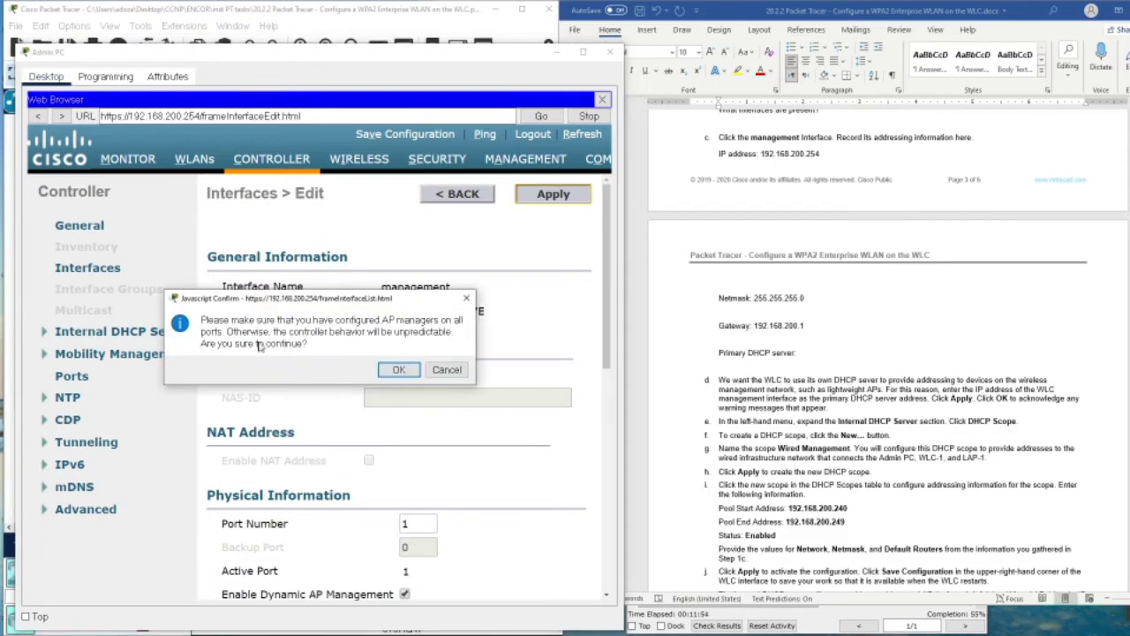
click(388, 369)
click(415, 369)
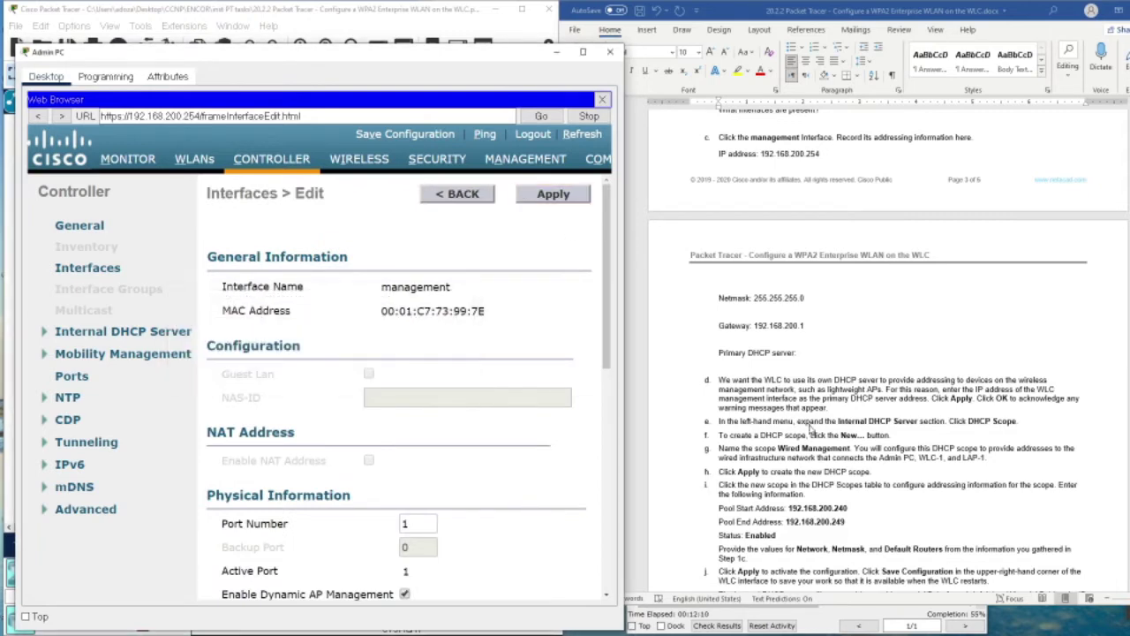
Open the DHCP Scopes list under Internal DHCP Server and start a new scope.
scroll(441, 368, down, 10)
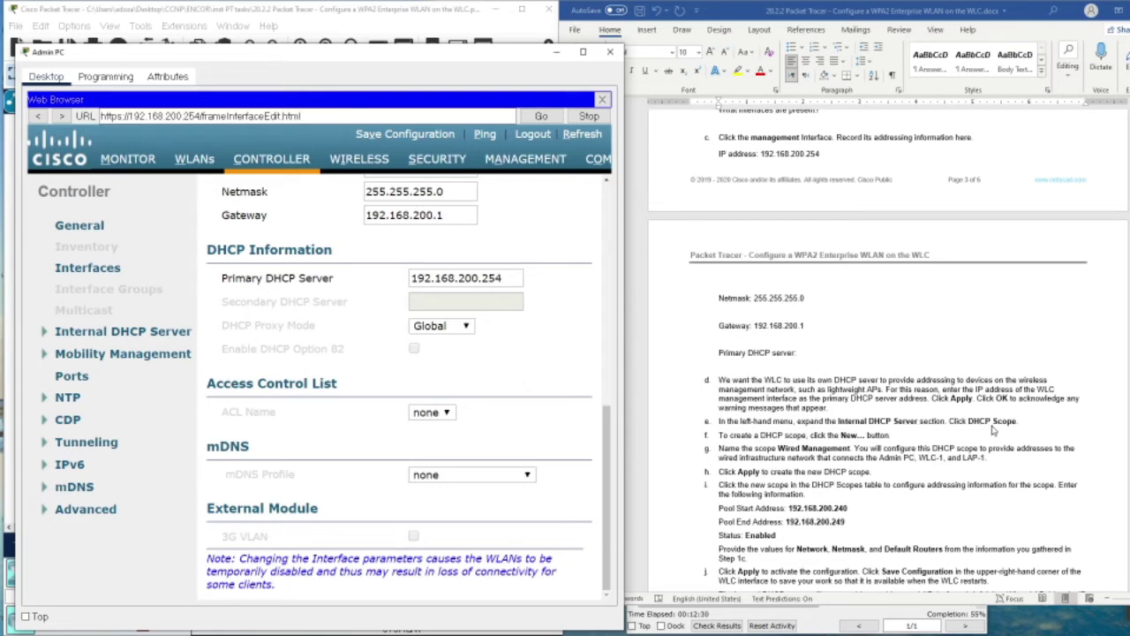
click(123, 331)
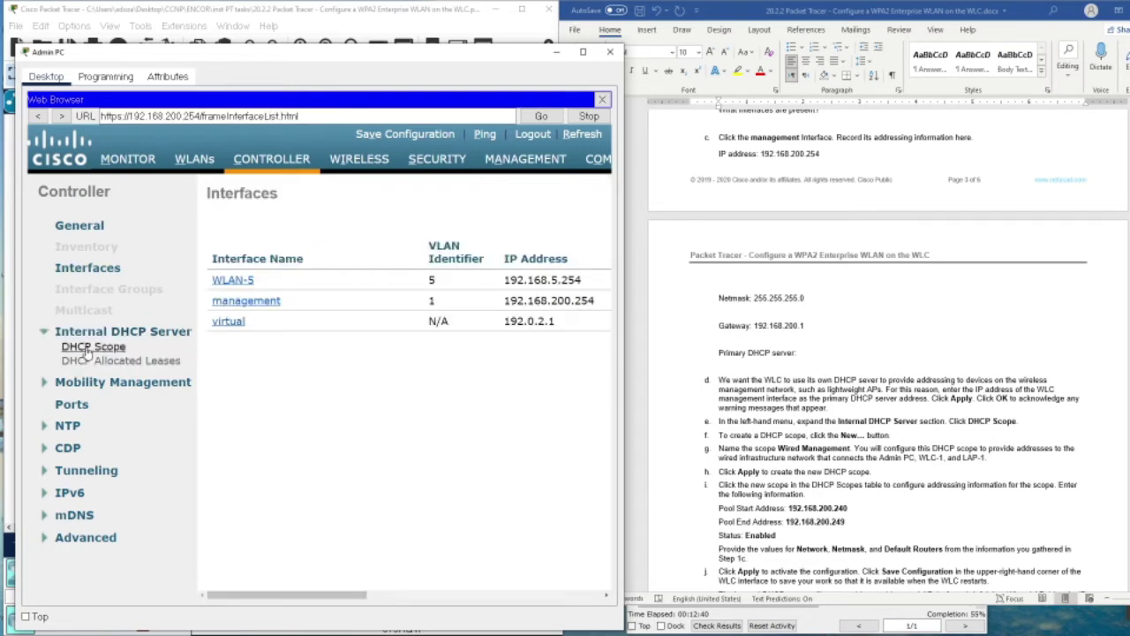
click(88, 347)
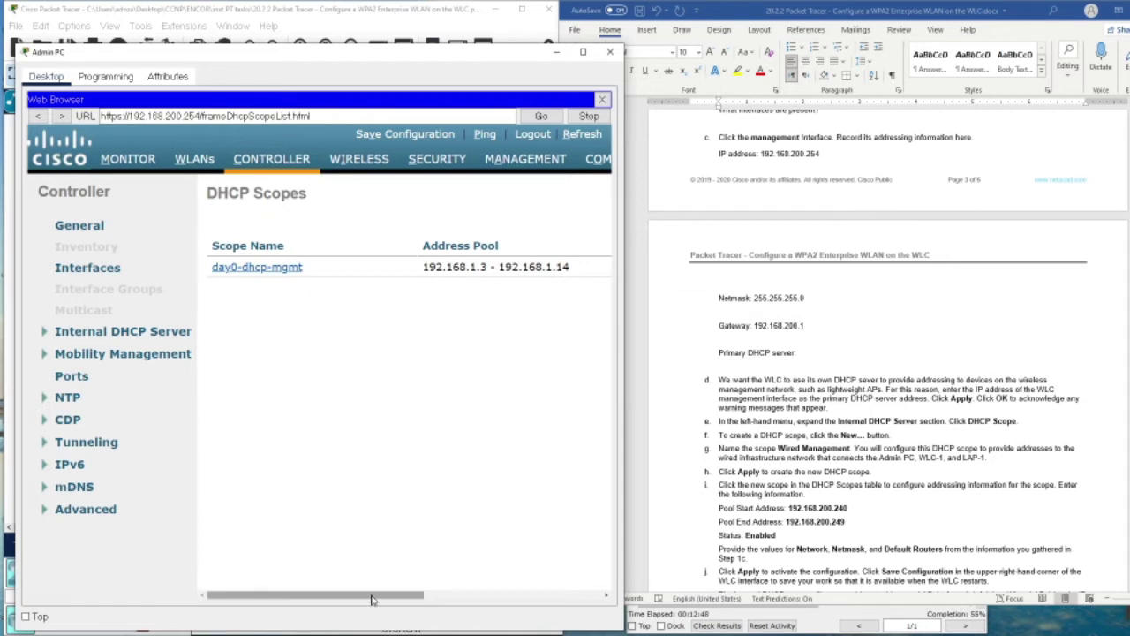
drag(371, 600, 547, 598)
click(566, 196)
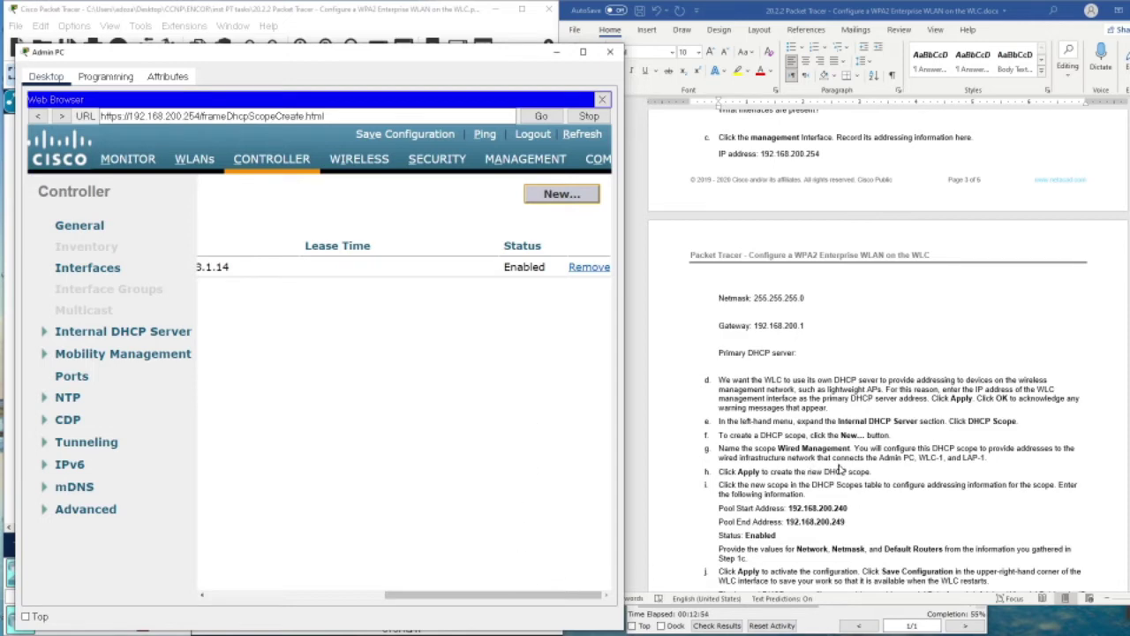
Name the new scope 'Wired Management', copied from the lab instructions, and apply it.
click(781, 448)
drag(781, 448, 848, 449)
key(ctrl+c)
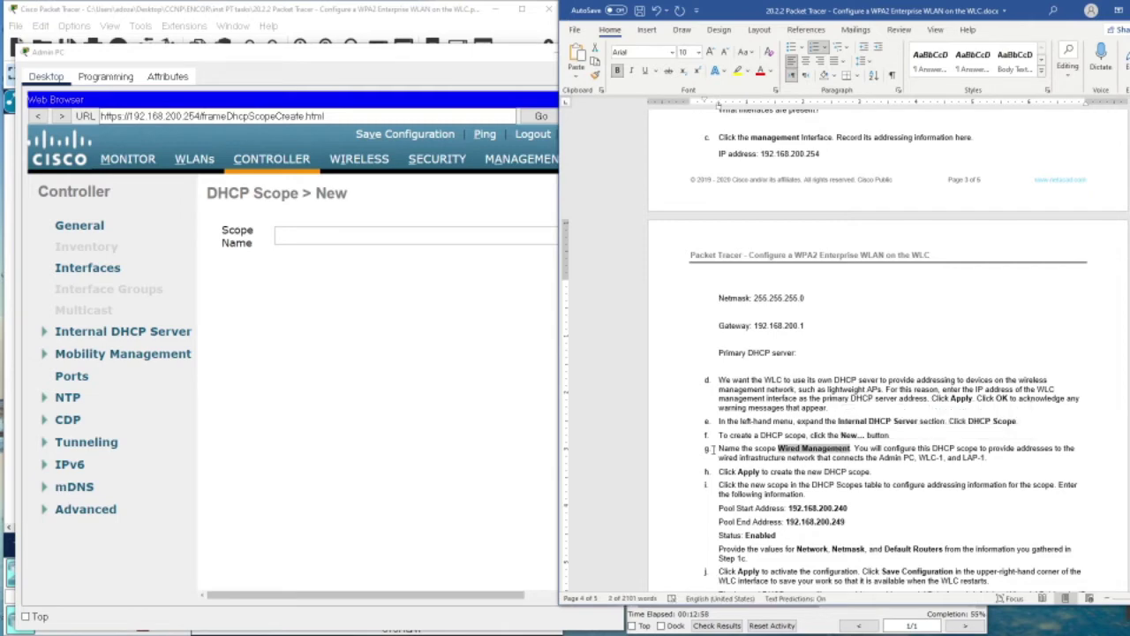
click(318, 236)
key(ctrl+v)
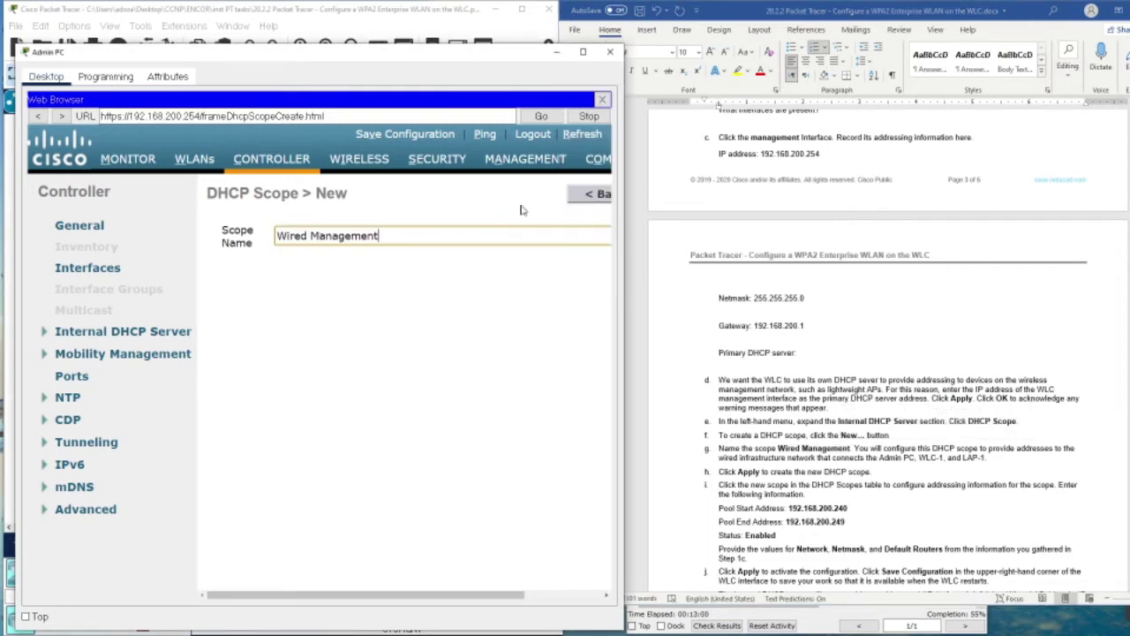
drag(470, 597, 550, 597)
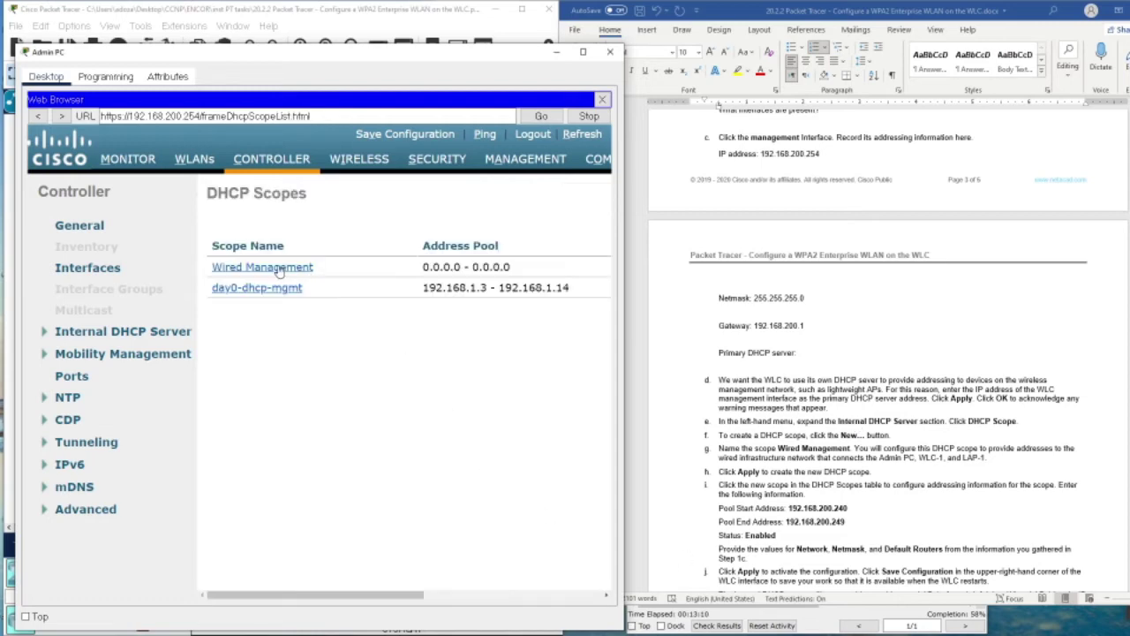
Open the Wired Management scope and set its pool to 192.168.200.240–192.168.200.249.
click(277, 268)
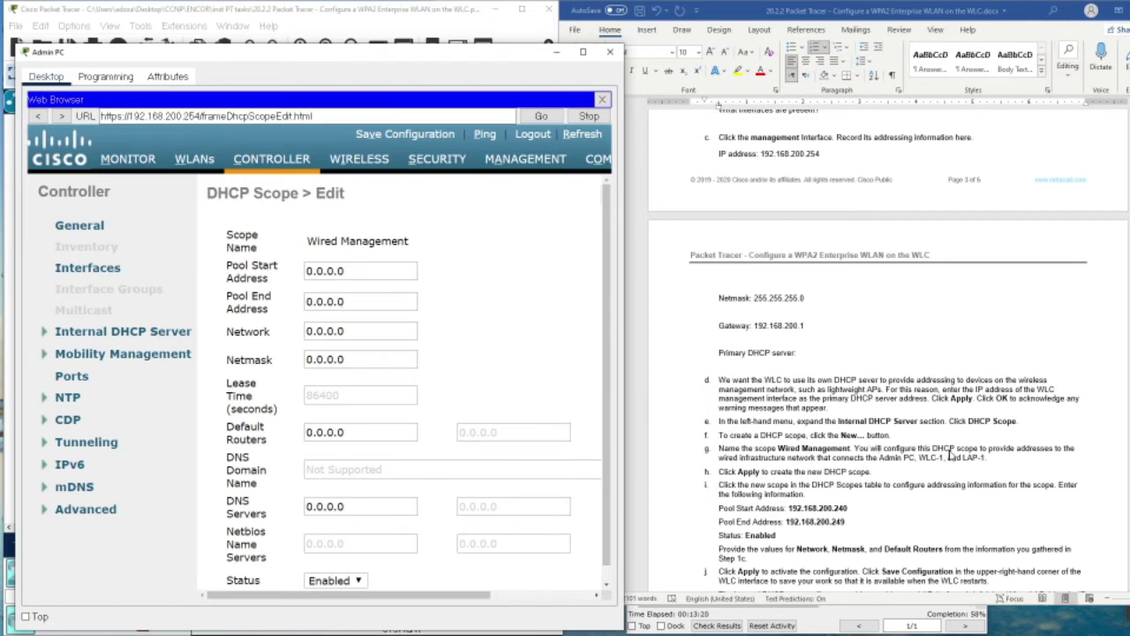
scroll(900, 470, down, 3)
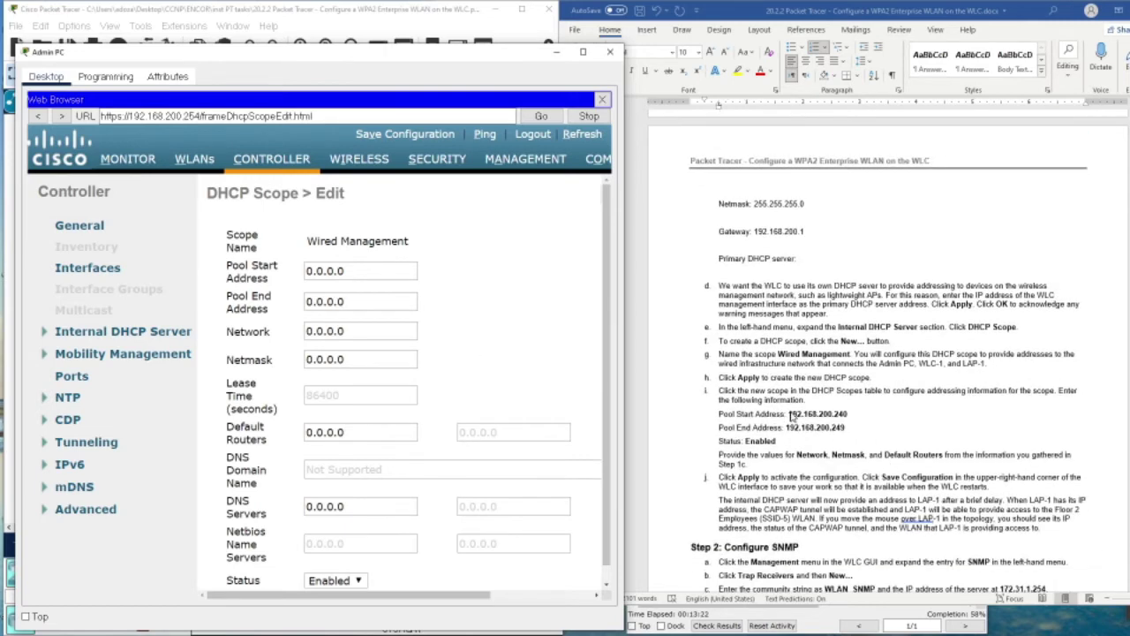
click(792, 416)
drag(788, 413, 847, 414)
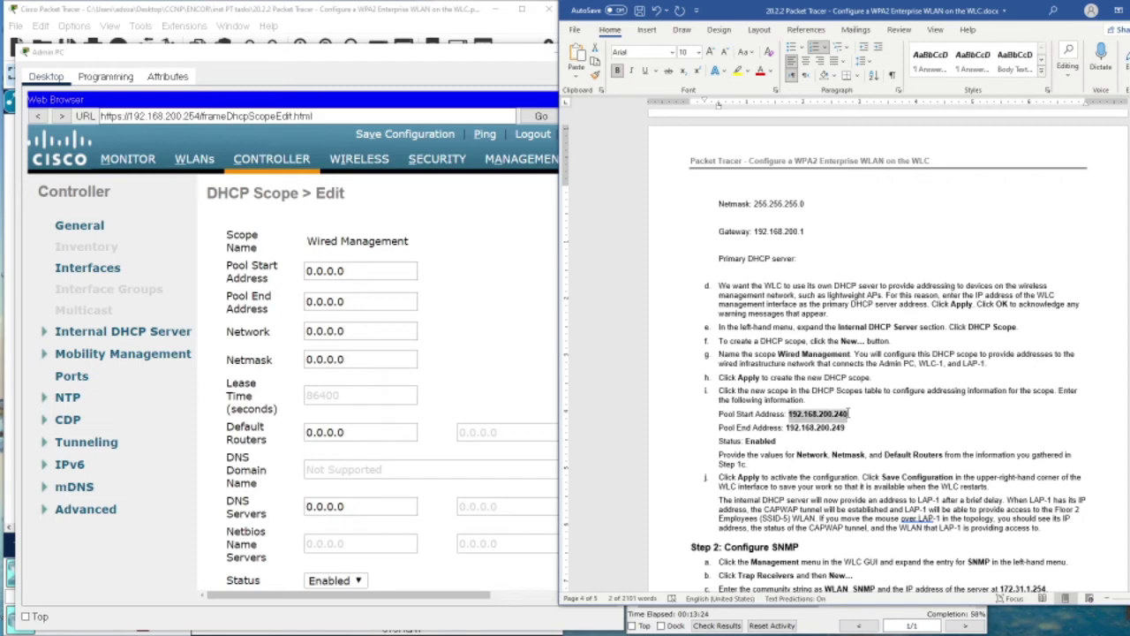
right_click(841, 413)
click(855, 434)
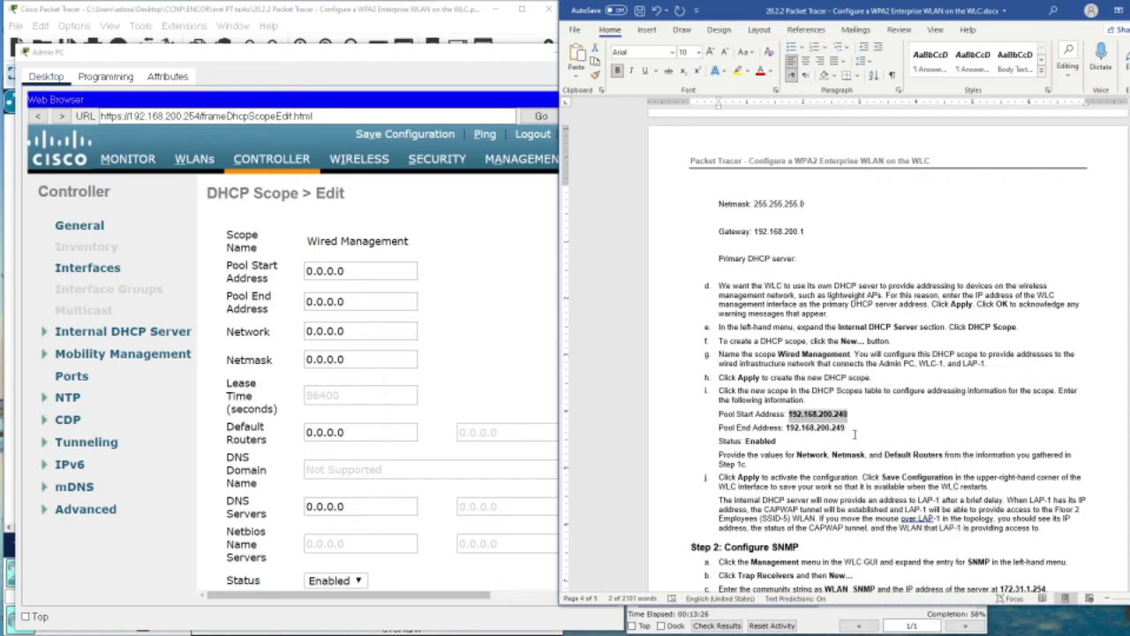
click(345, 271)
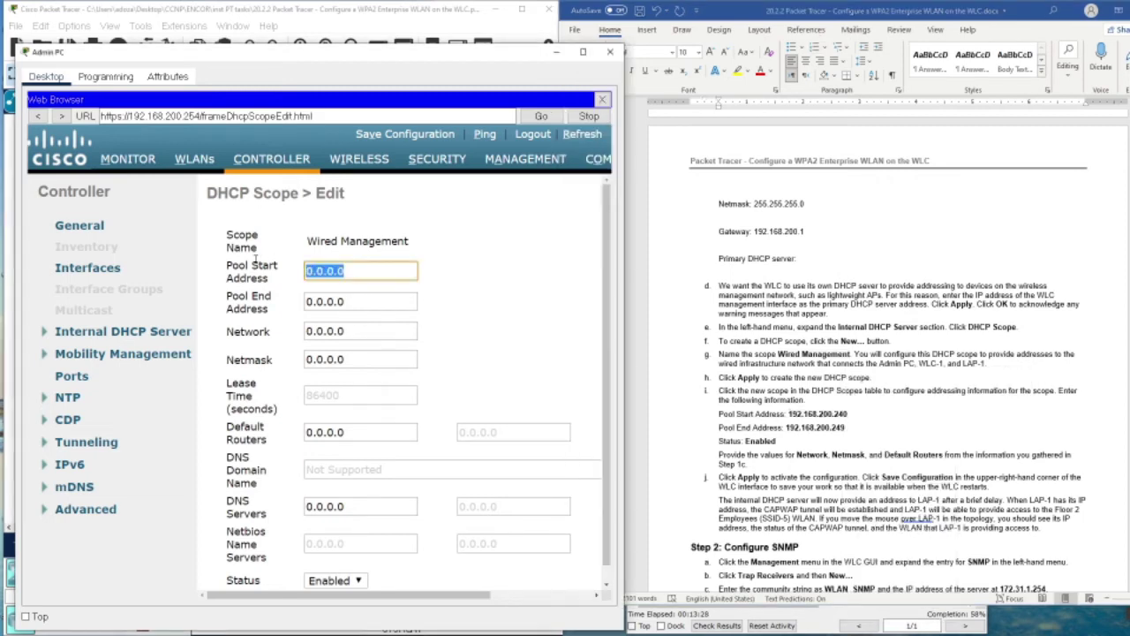
key(ctrl+v)
click(830, 428)
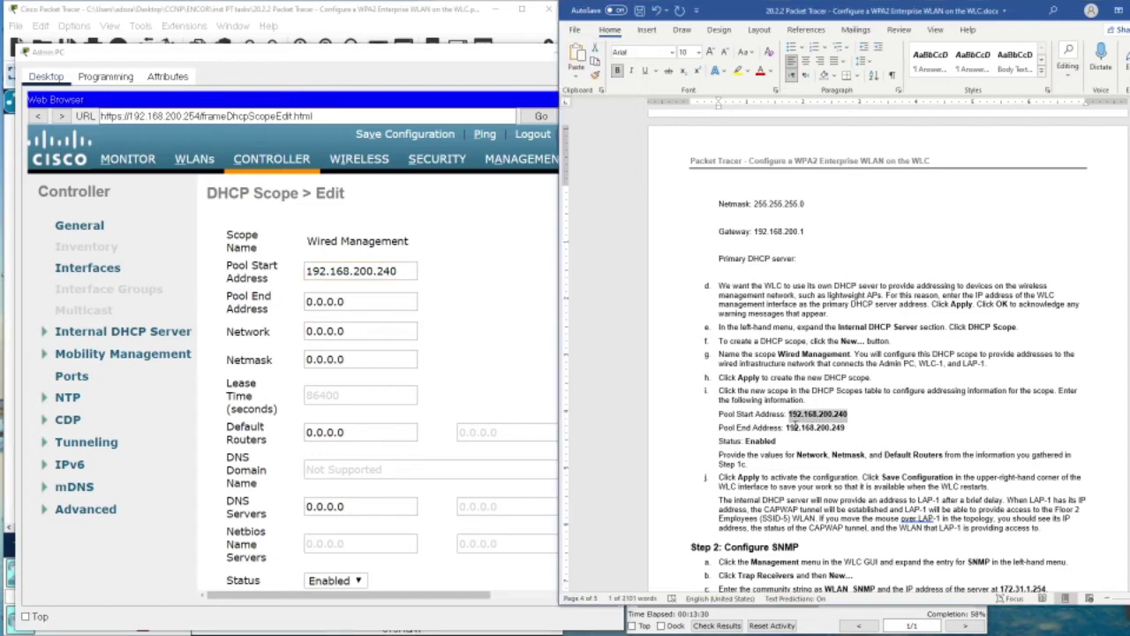
drag(786, 427, 845, 428)
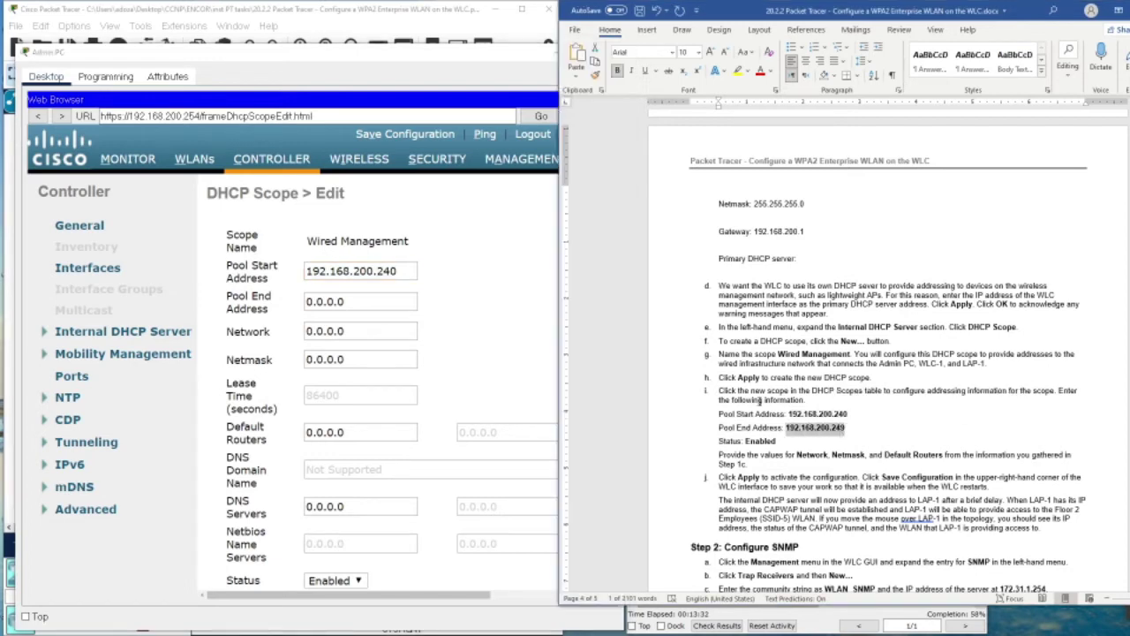
click(412, 306)
key(ctrl+v)
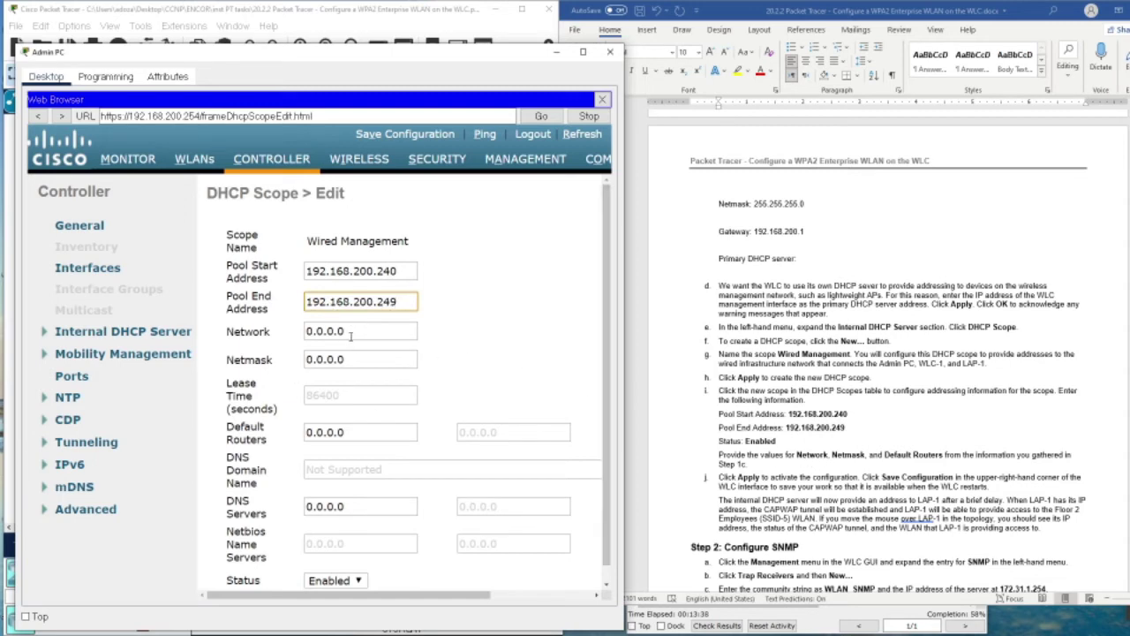
Set the Wired Management scope's network to 192.168.200.0.
scroll(770, 262, up, 3)
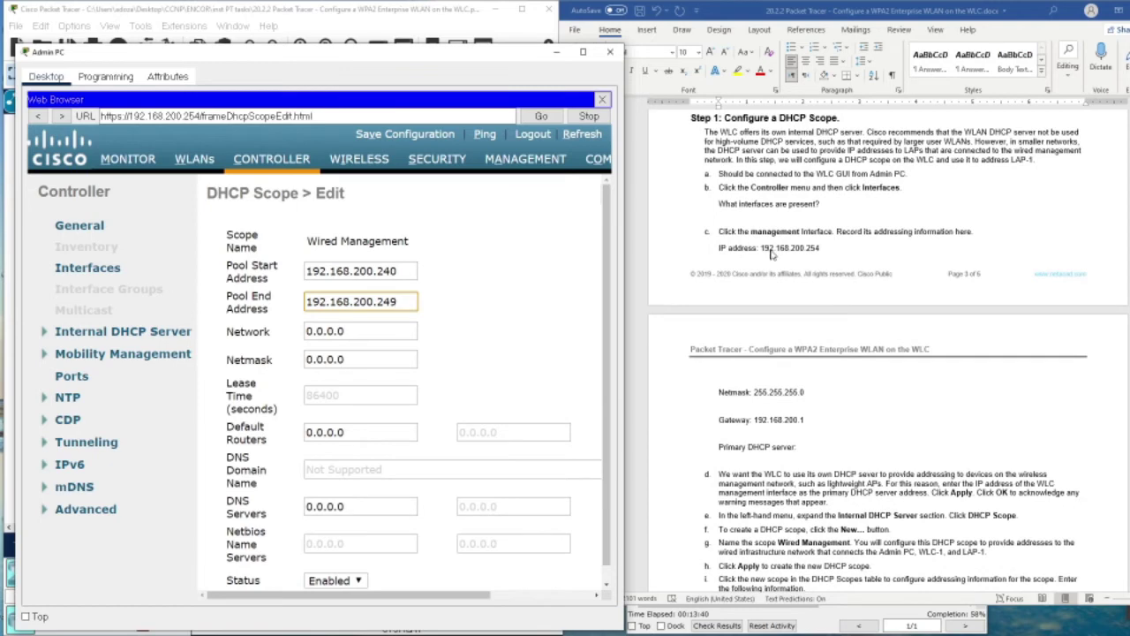
click(766, 248)
drag(762, 248, 815, 252)
click(357, 337)
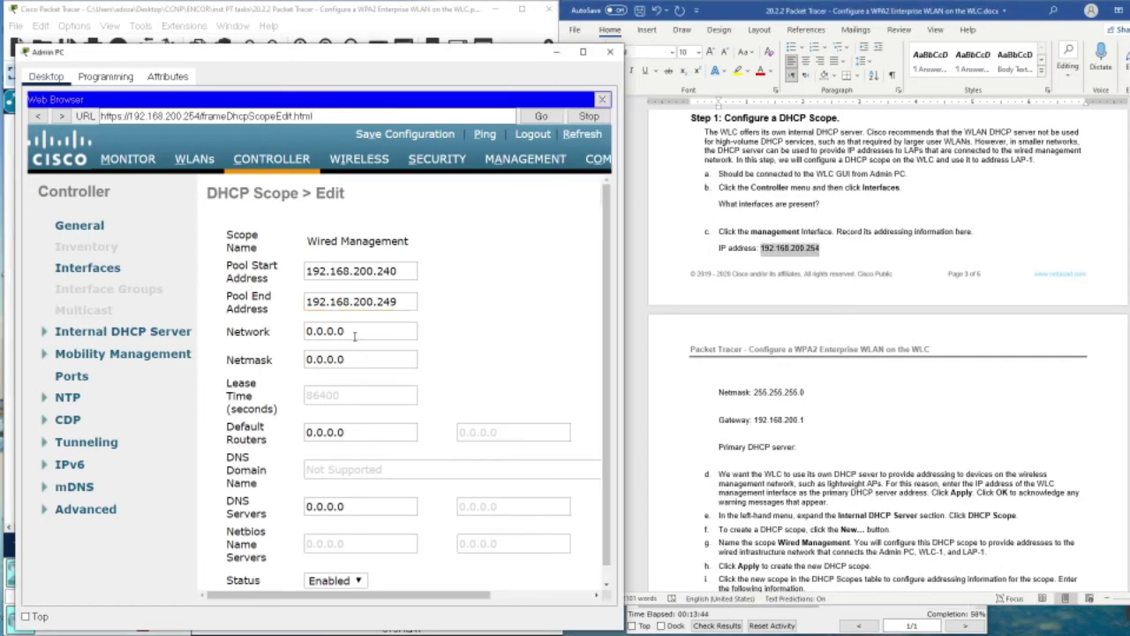
drag(358, 332, 274, 329)
key(ctrl+v)
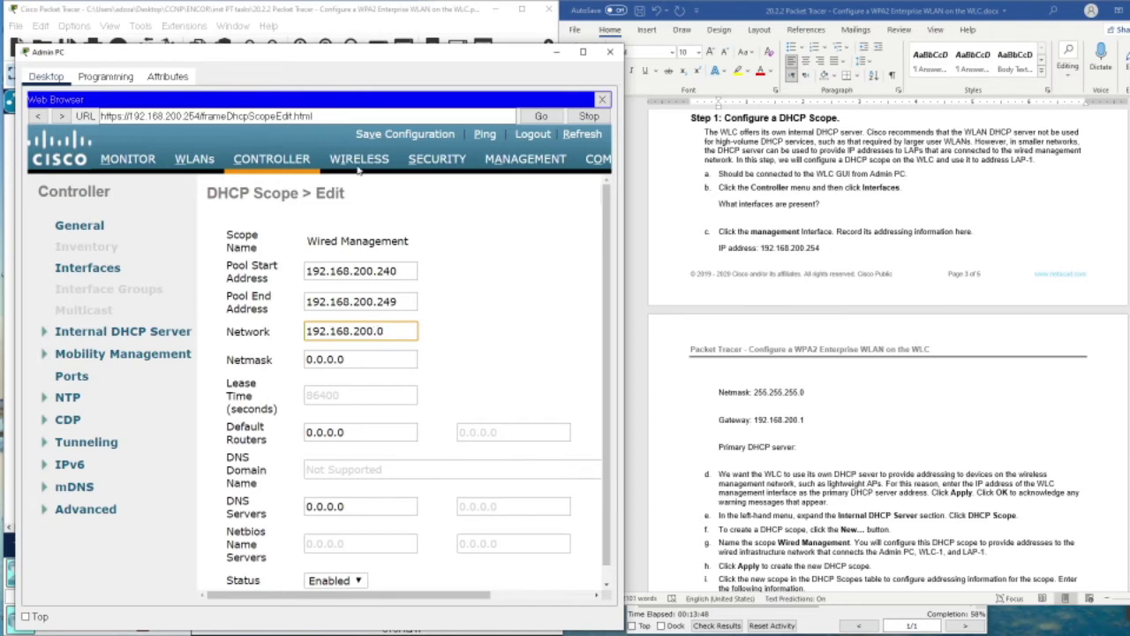
drag(315, 54, 762, 120)
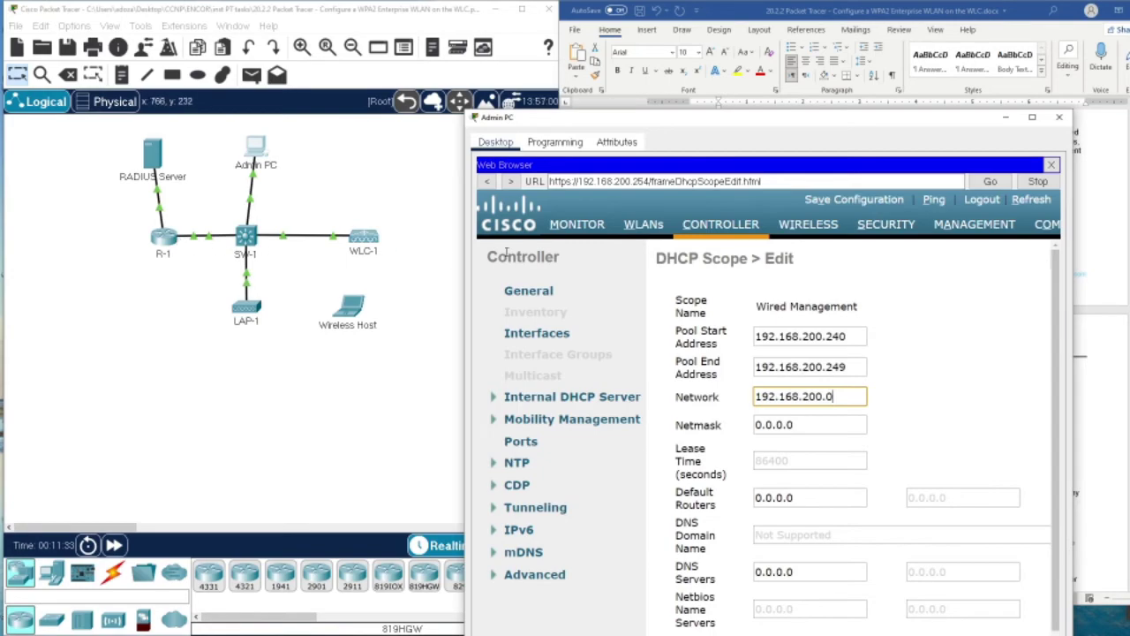
Set the Wired Management scope's netmask to 255.255.255.0.
drag(729, 125, 352, 163)
scroll(706, 240, up, 10)
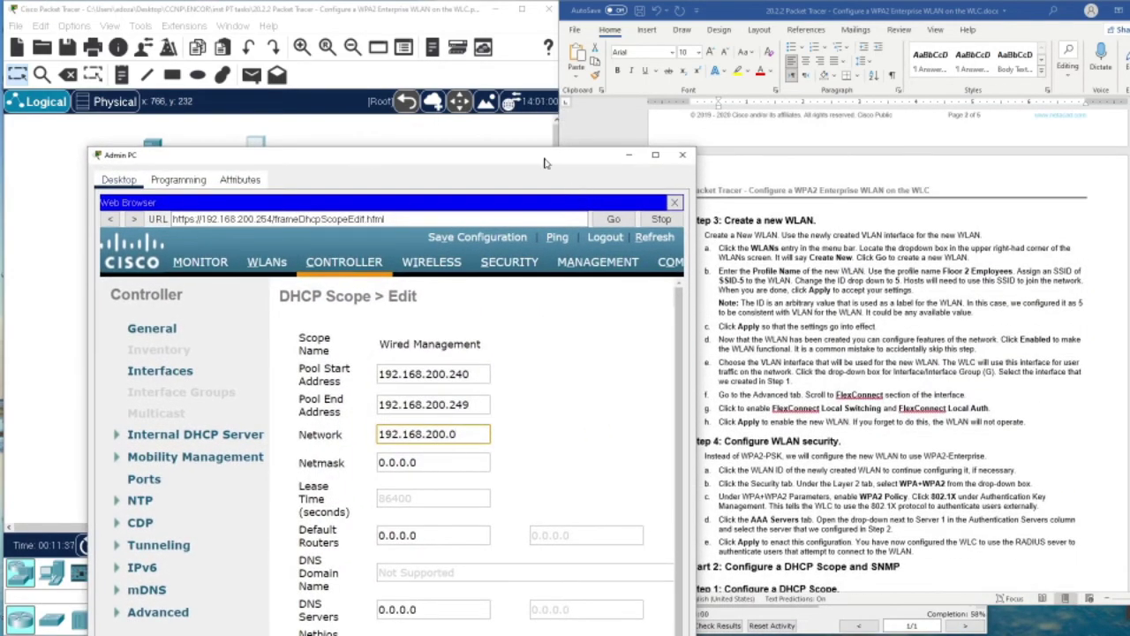
drag(544, 159, 447, 153)
scroll(855, 282, up, 3)
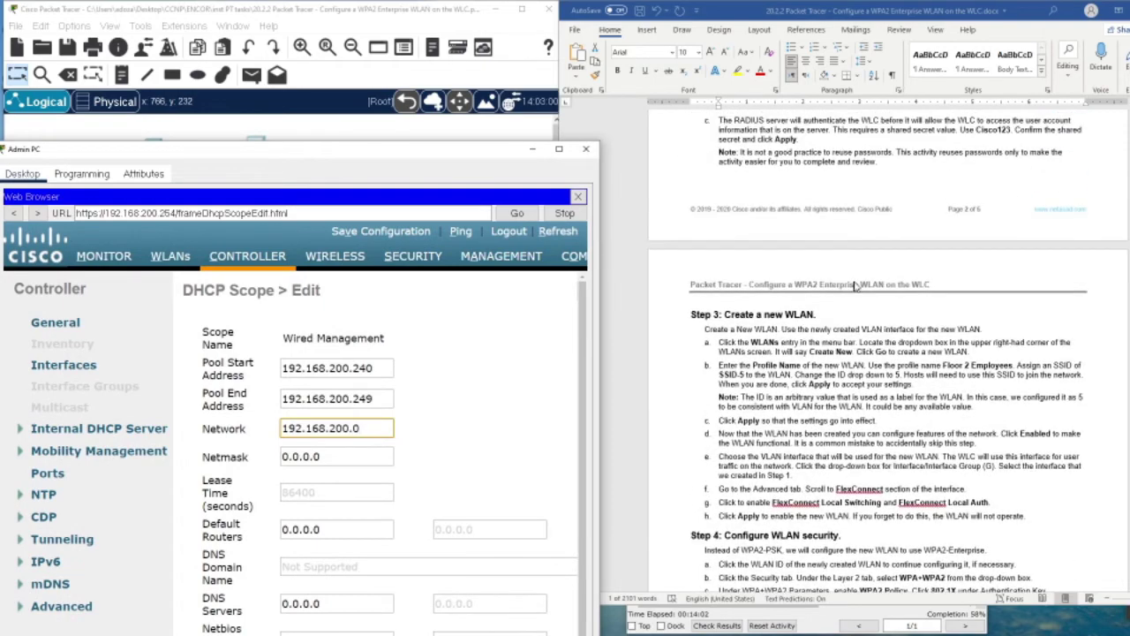
scroll(855, 284, up, 10)
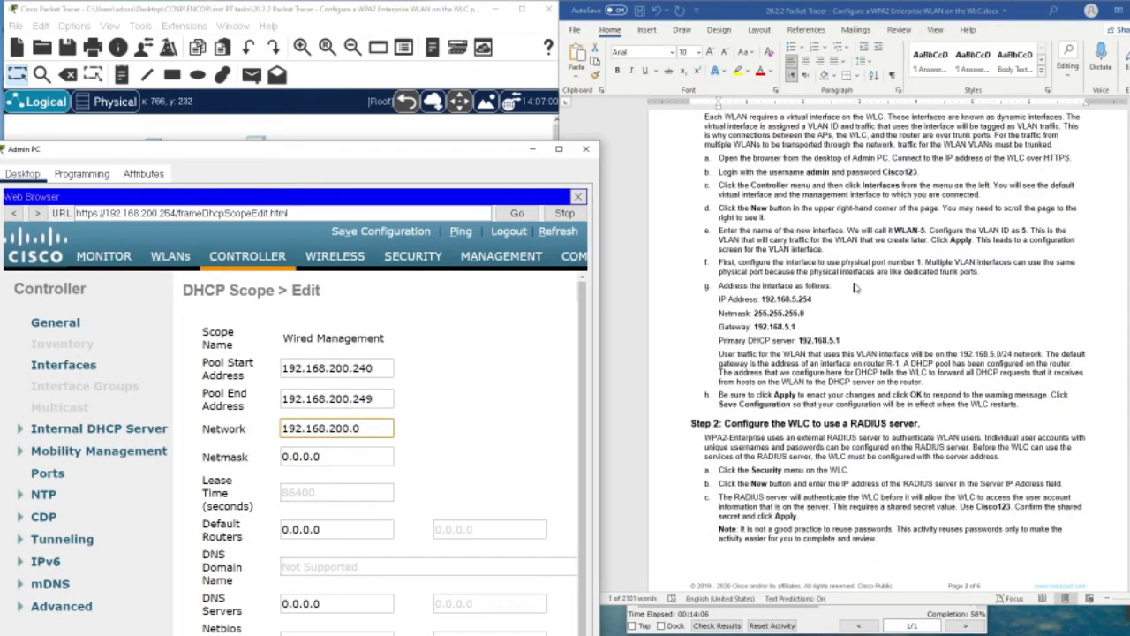
scroll(855, 287, down, 20)
scroll(854, 288, up, 8)
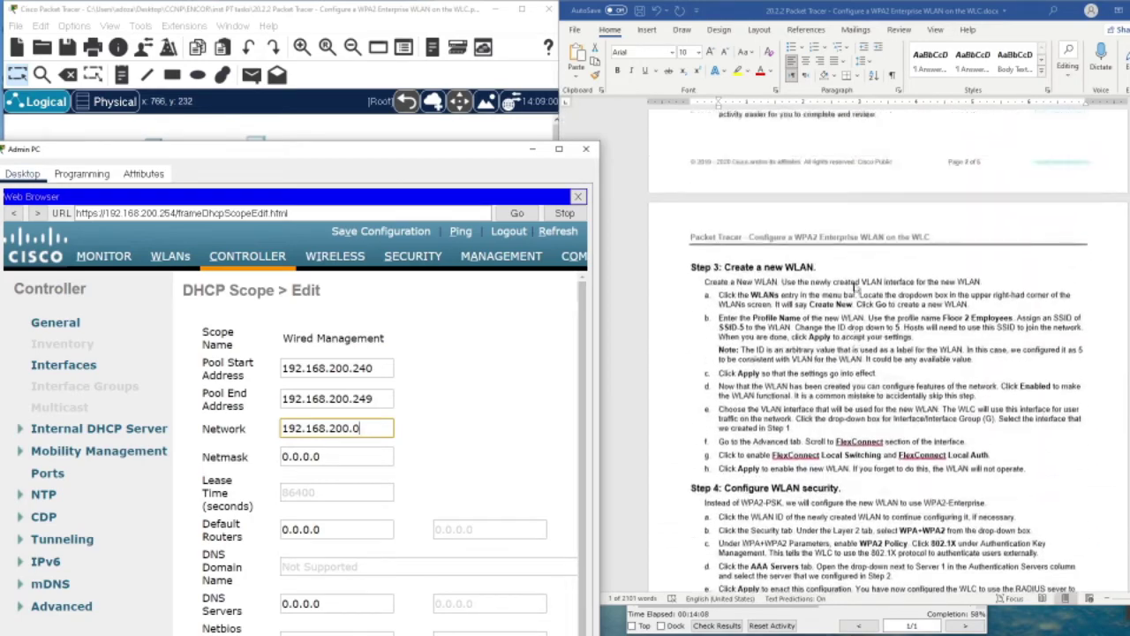
scroll(854, 288, up, 5)
scroll(854, 288, down, 15)
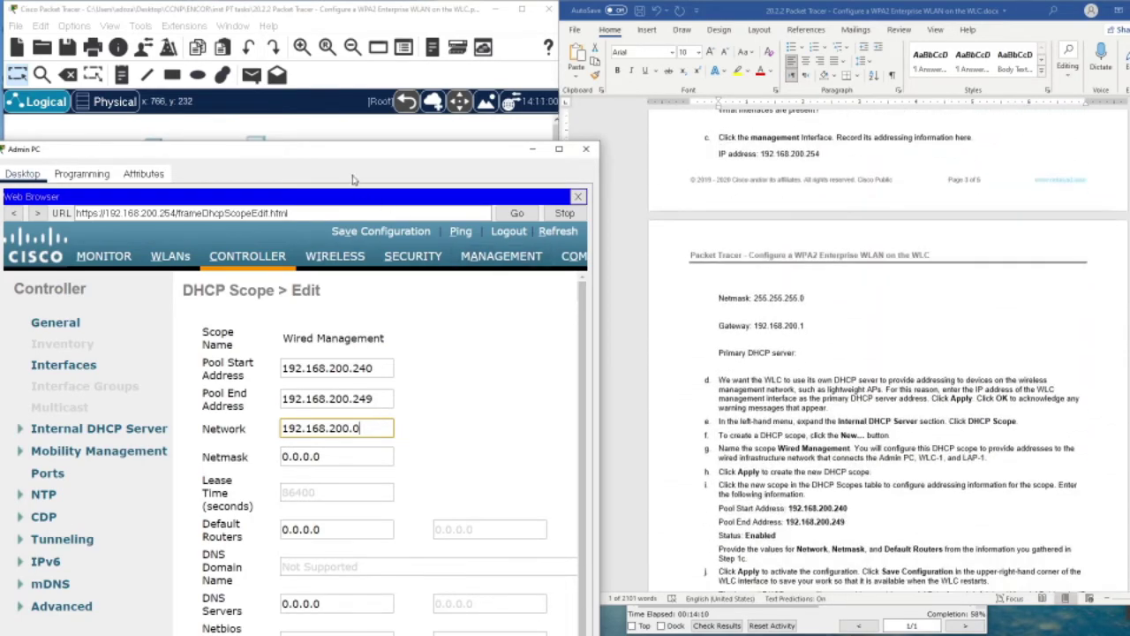
scroll(885, 494, down, 5)
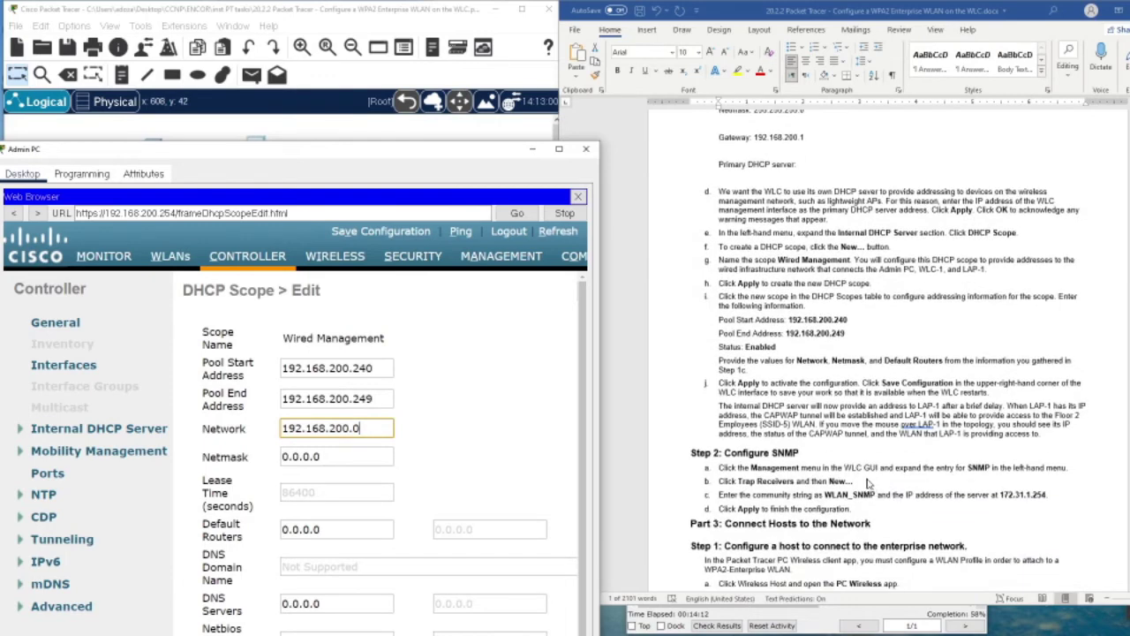
scroll(813, 371, up, 4)
scroll(814, 371, up, 1)
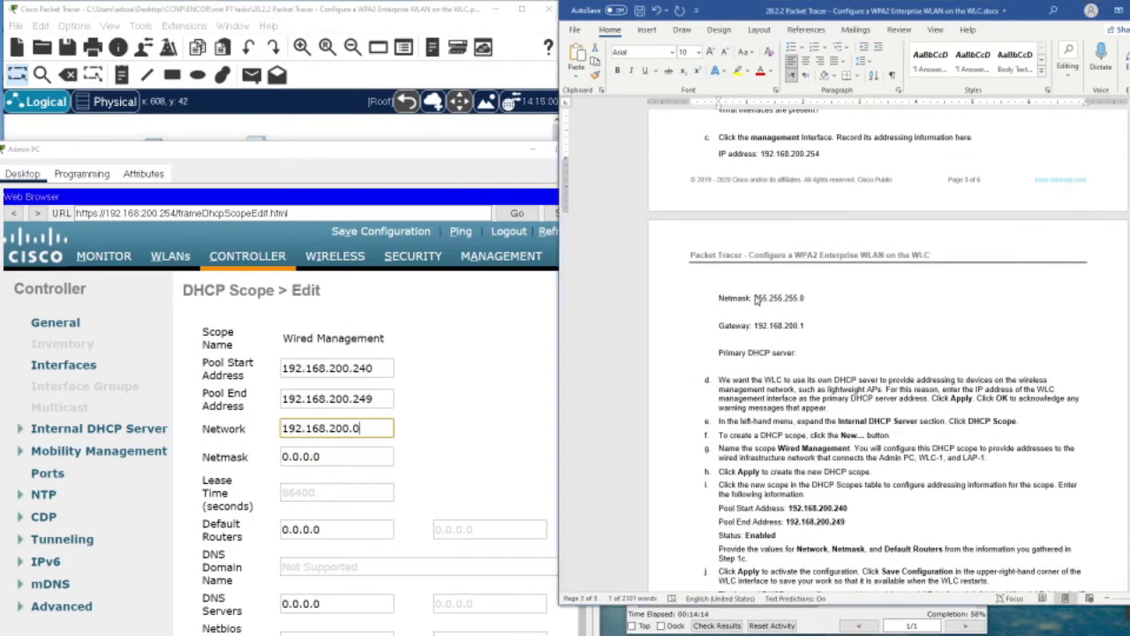
click(752, 298)
drag(754, 298, 807, 301)
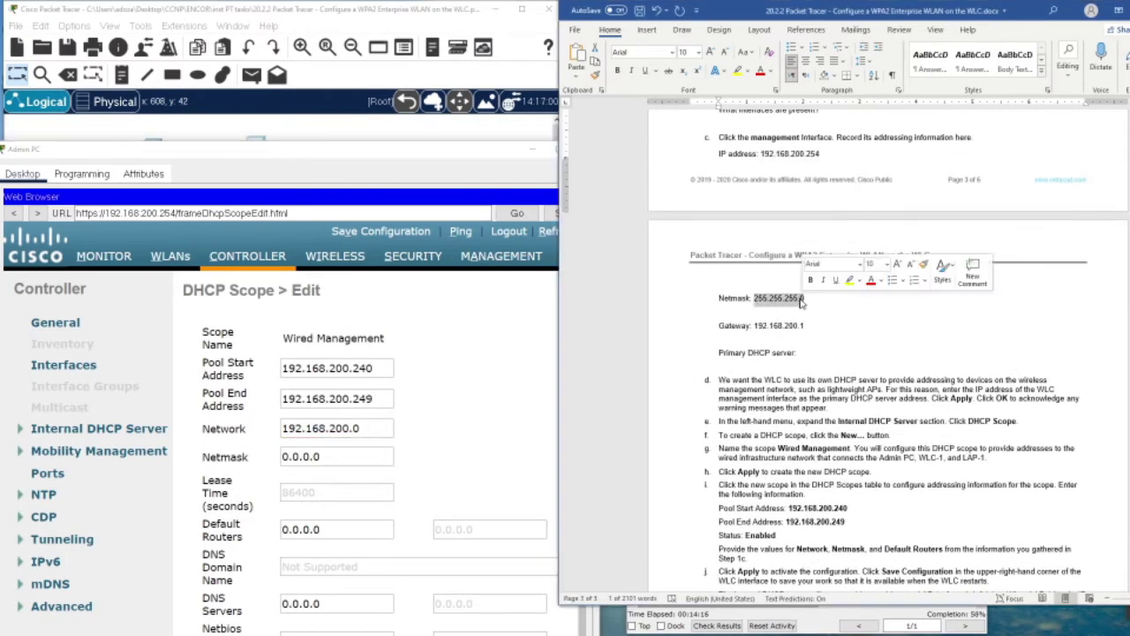
right_click(802, 299)
click(813, 321)
click(304, 452)
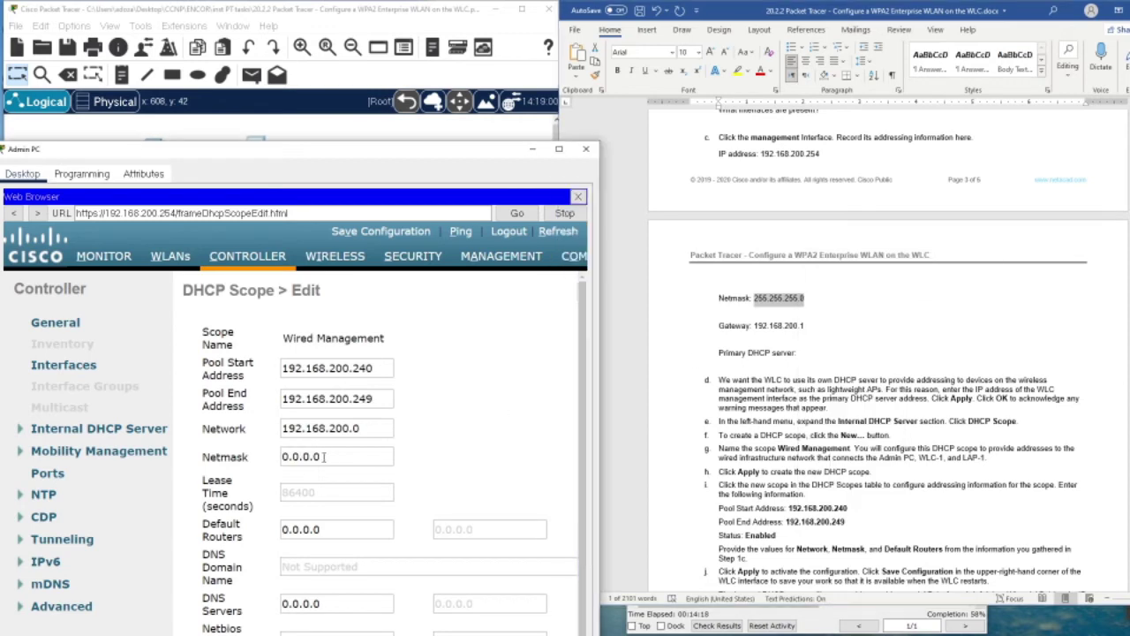
drag(304, 456, 263, 459)
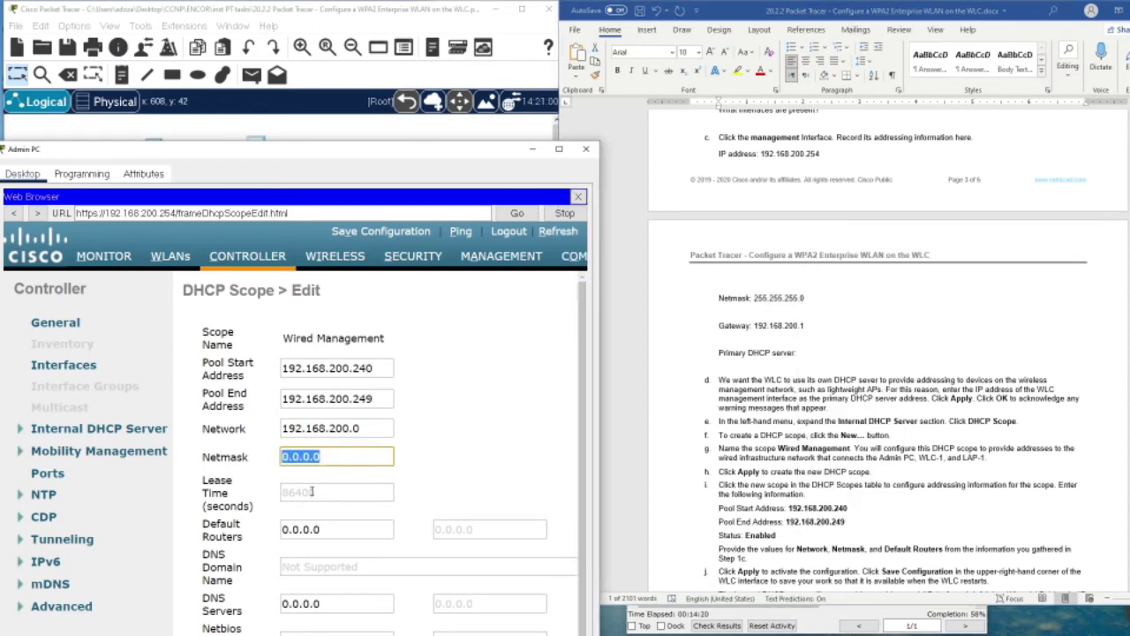
key(ctrl+v)
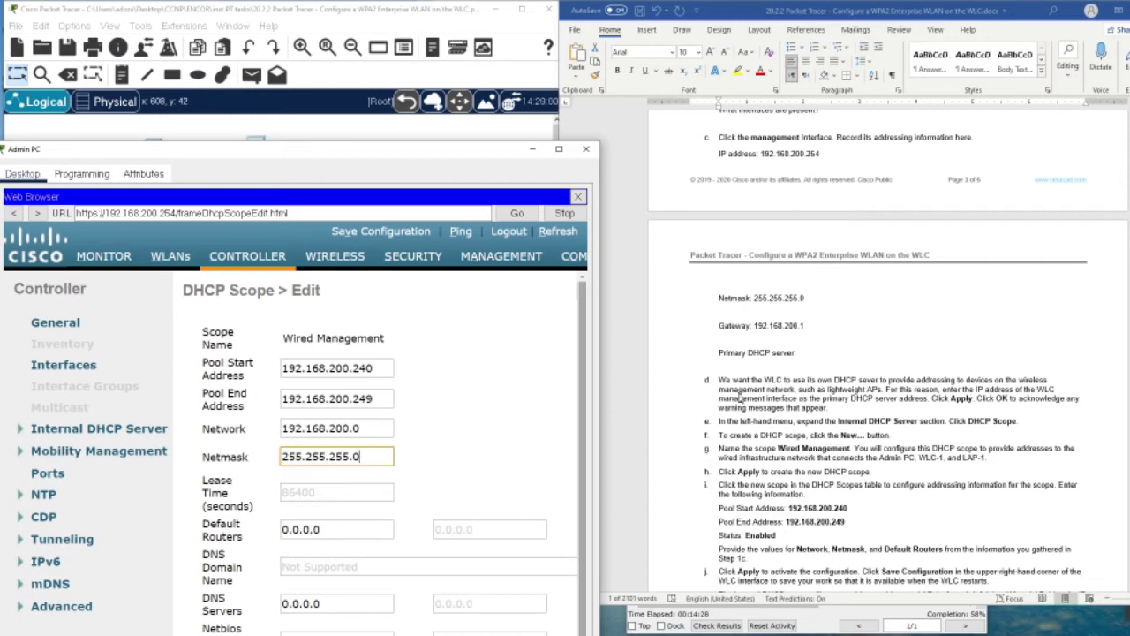
Enter default router 192.168.200.1 and apply the Wired Management scope.
click(755, 325)
mouse_move(755, 325)
mouse_down()
mouse_move(804, 325)
mouse_move(755, 325)
mouse_up()
click(803, 325)
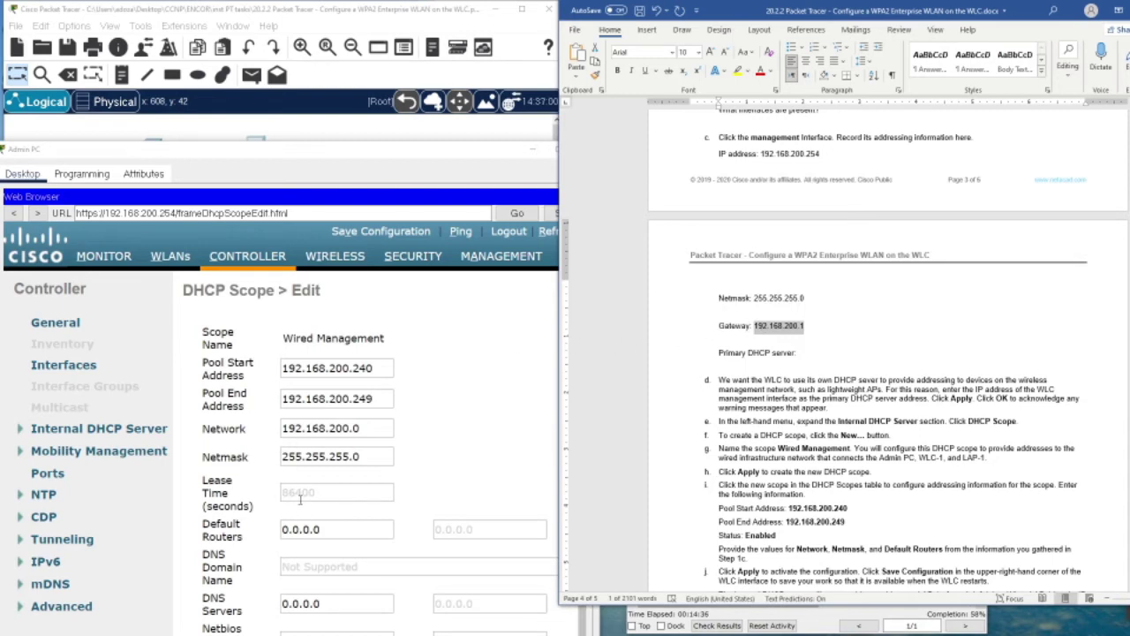
click(301, 529)
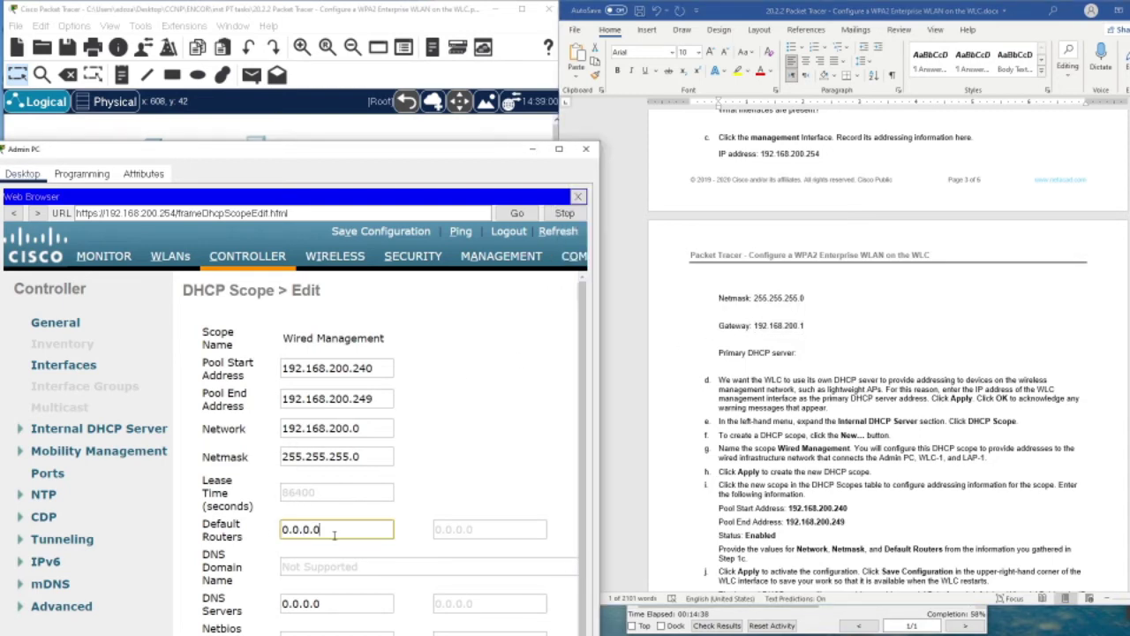
drag(333, 532, 257, 529)
text(192.168.200.1)
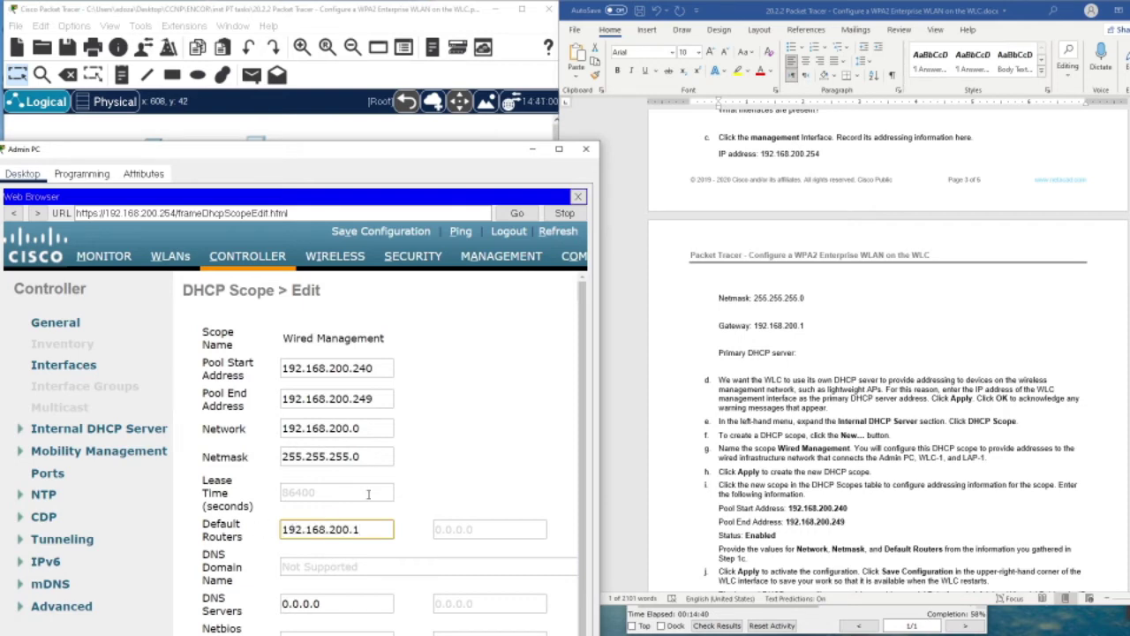
drag(365, 149, 415, 41)
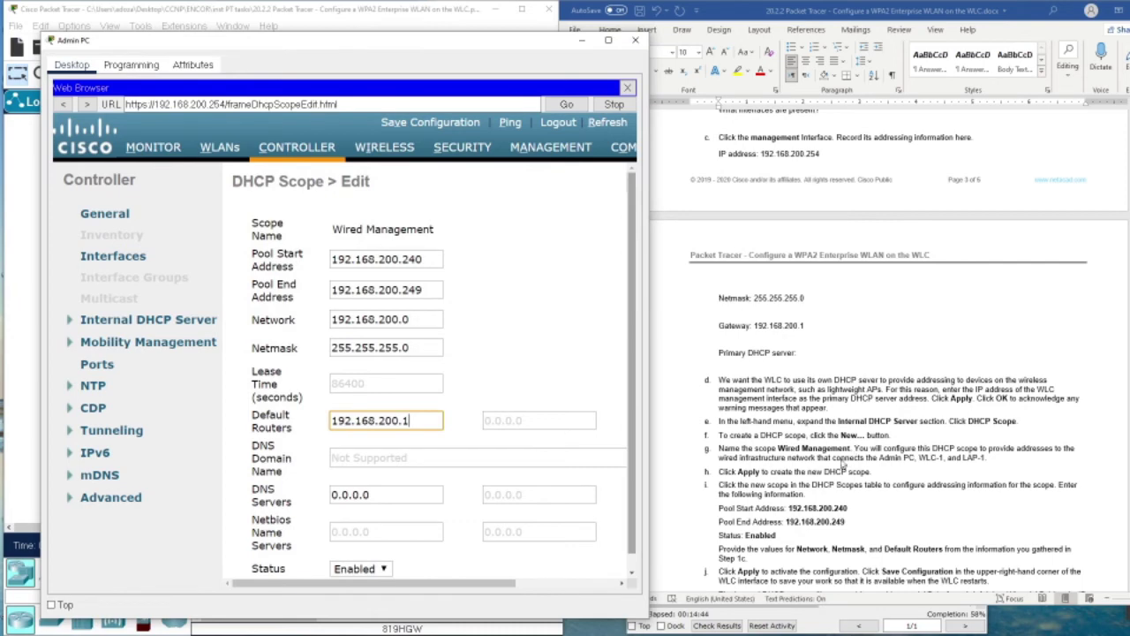
scroll(805, 515, down, 3)
scroll(395, 526, down, 1)
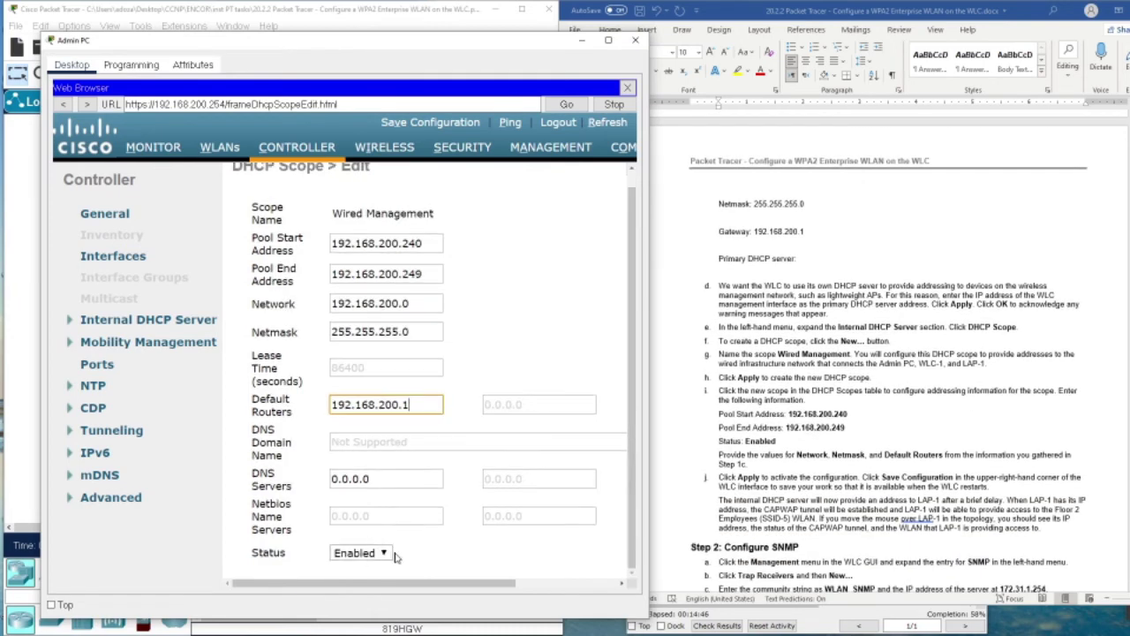
scroll(457, 566, up, 1)
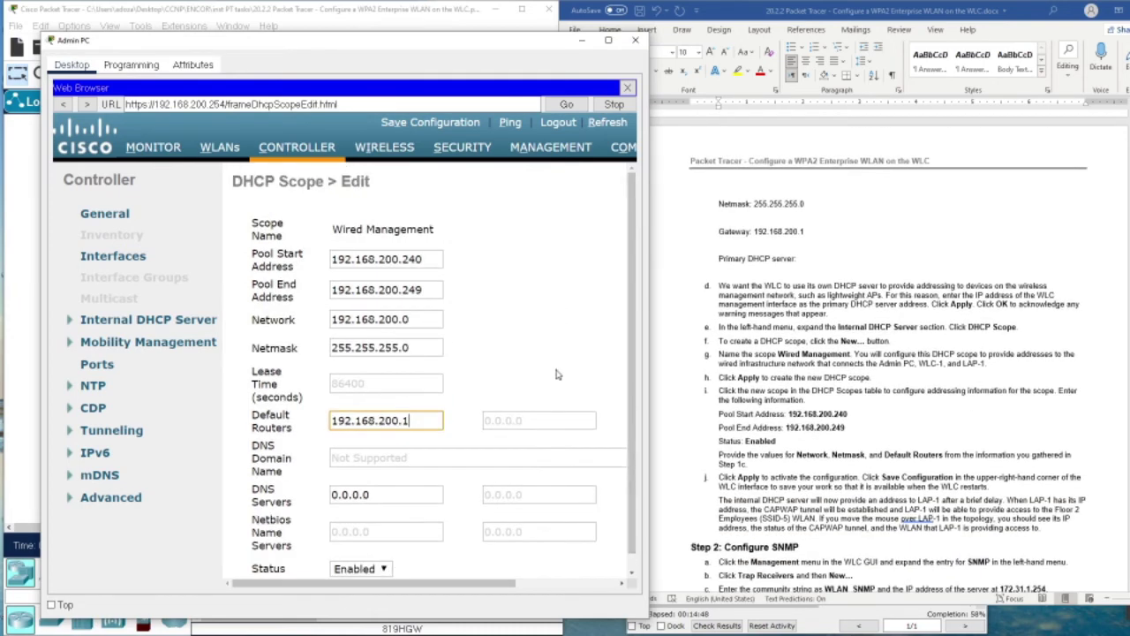
drag(461, 587, 563, 587)
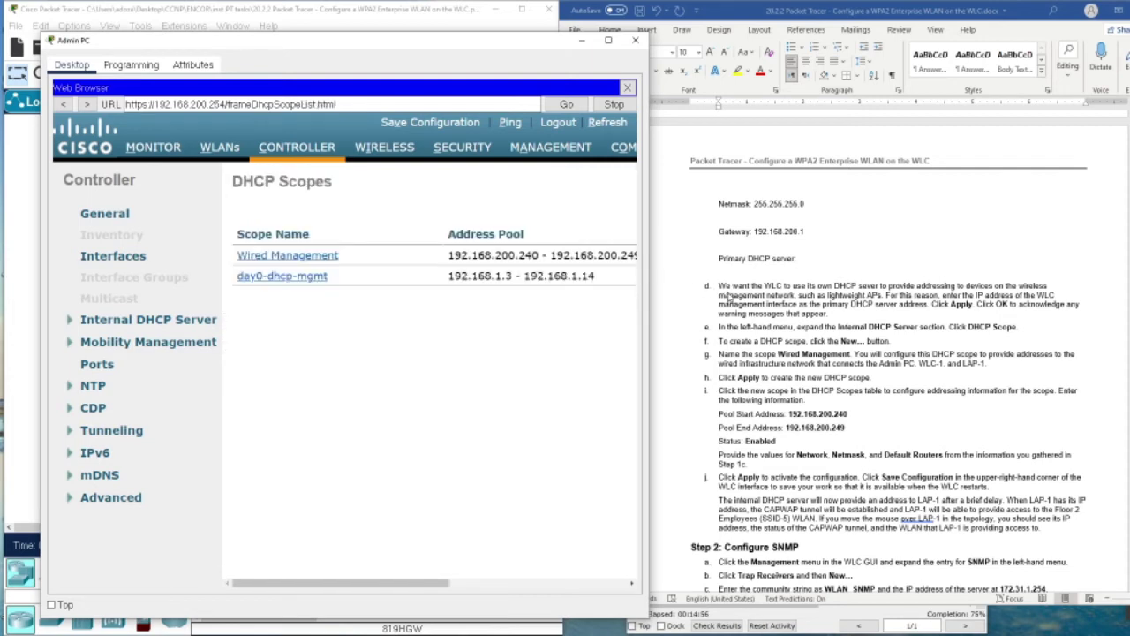
Go to MANAGEMENT > SNMP > Trap Receivers and open a new trap receiver form.
scroll(729, 297, down, 4)
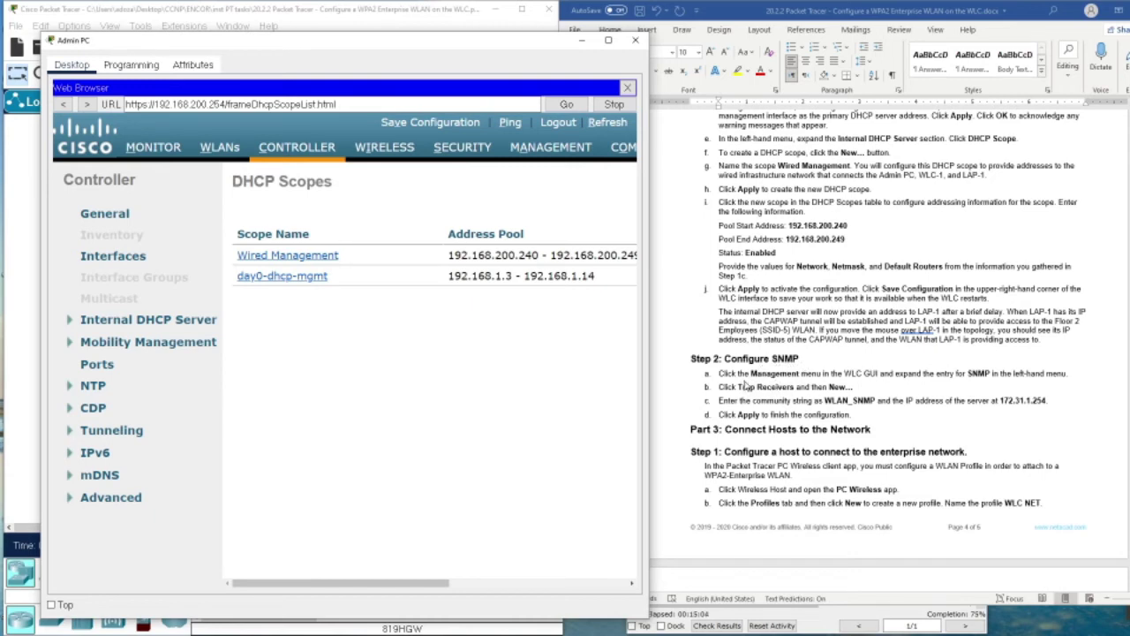
click(551, 147)
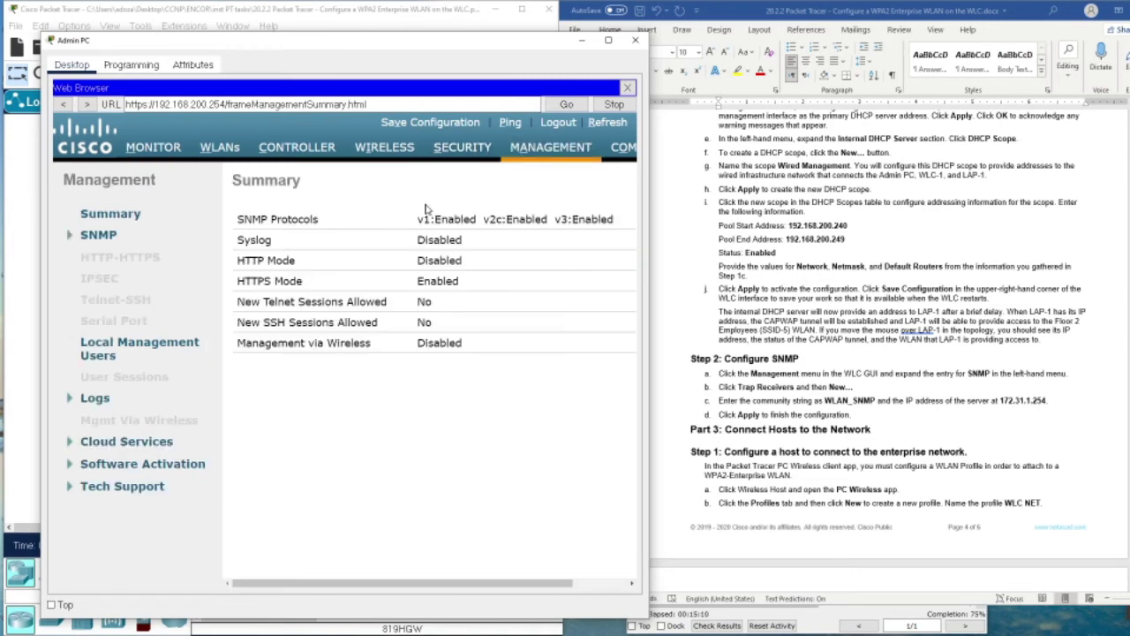
click(98, 235)
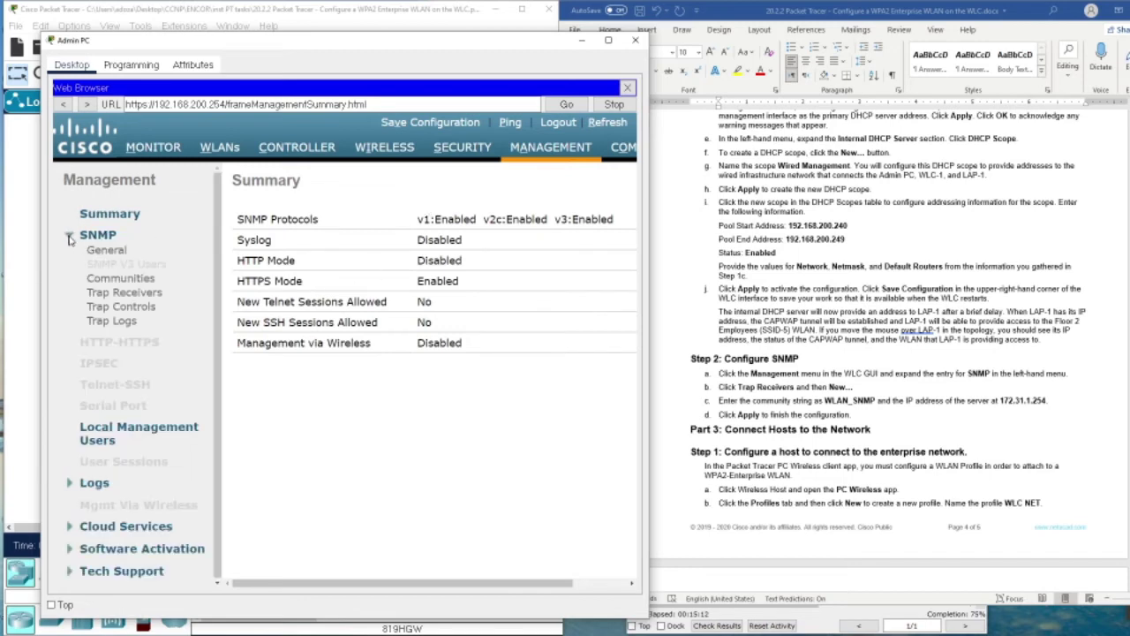
click(118, 295)
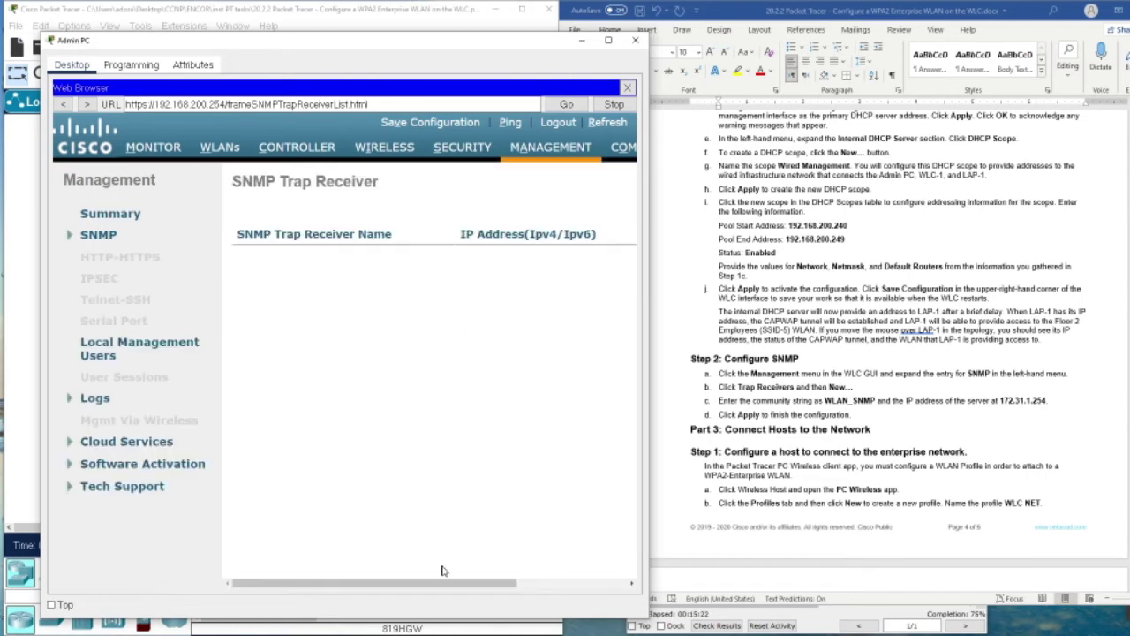
drag(445, 583, 557, 582)
click(580, 183)
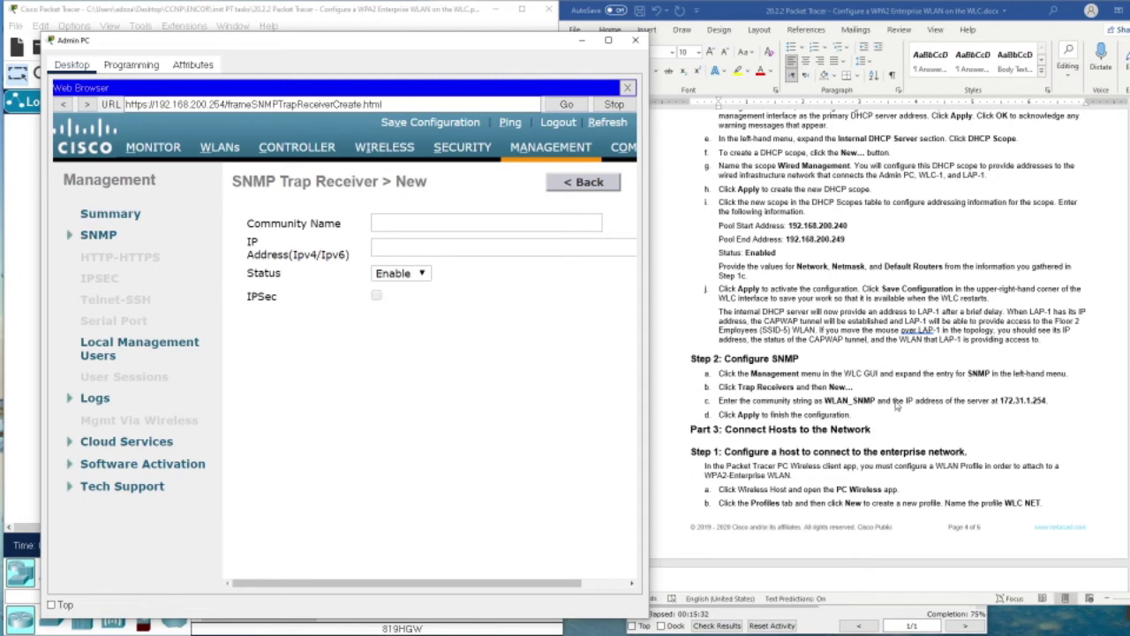
click(825, 402)
drag(824, 401, 874, 402)
key(ctrl+c)
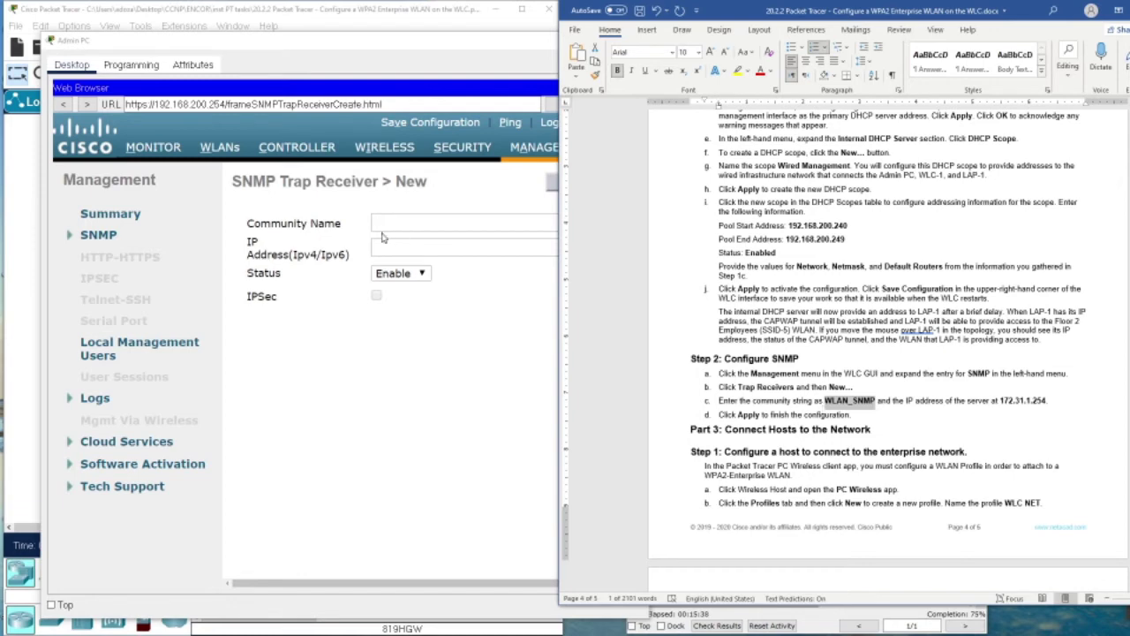
click(383, 222)
key(ctrl+v)
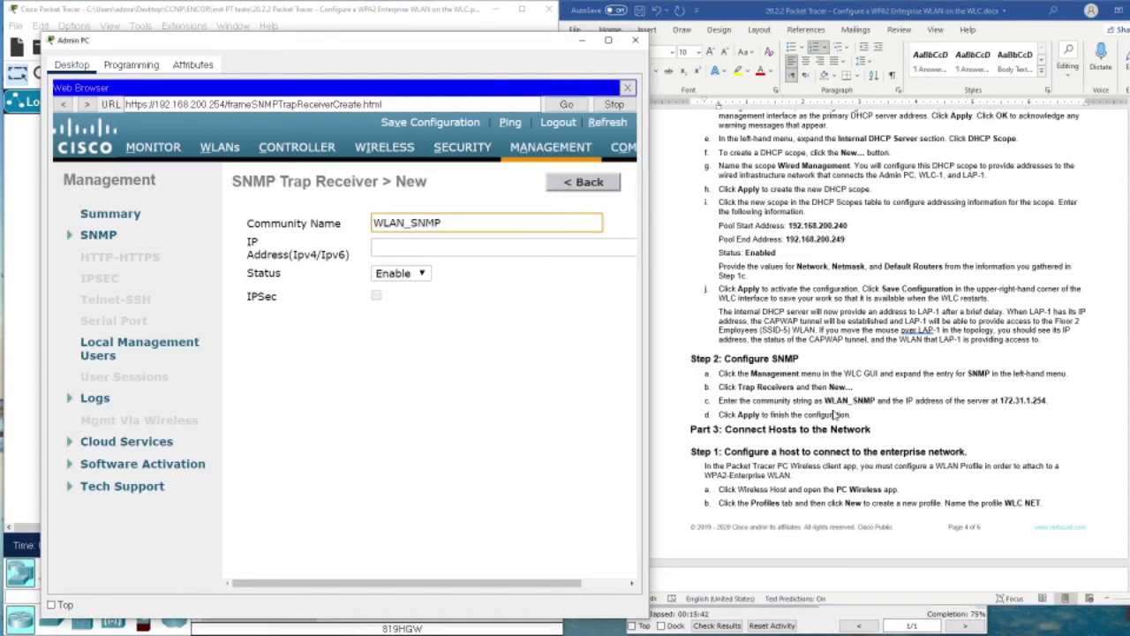
click(1004, 403)
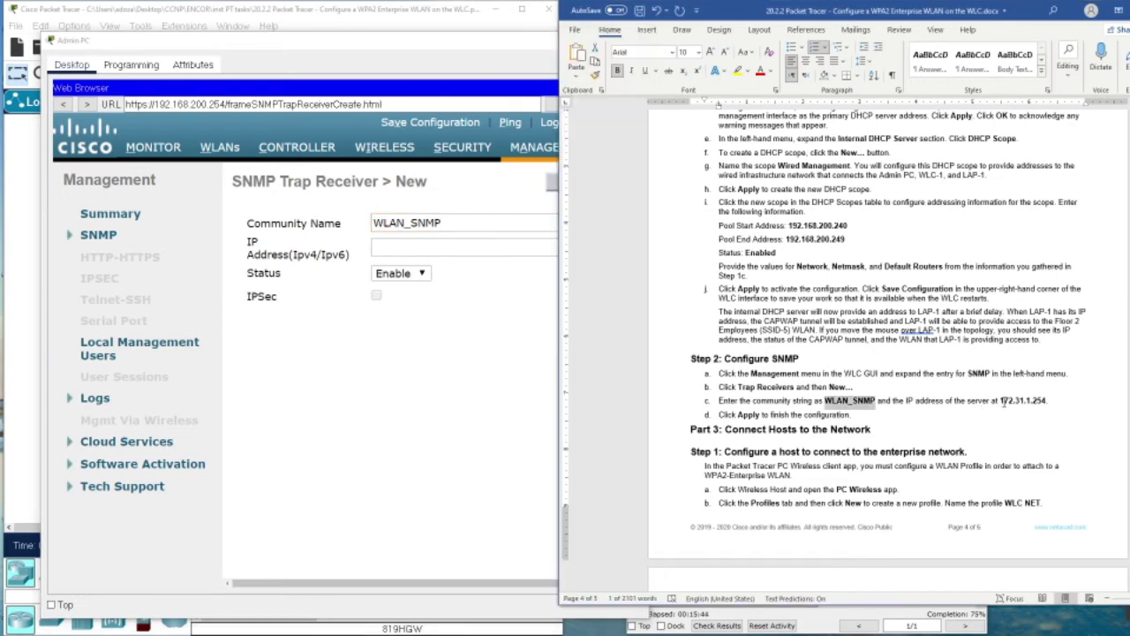
drag(1001, 401, 1047, 401)
key(ctrl+c)
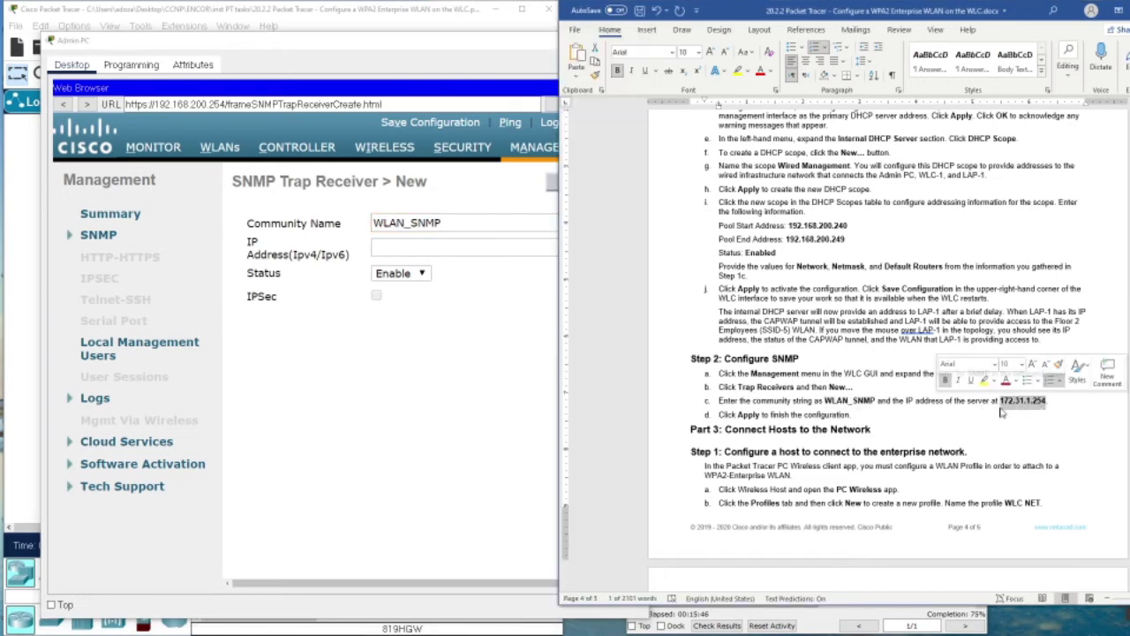
click(426, 250)
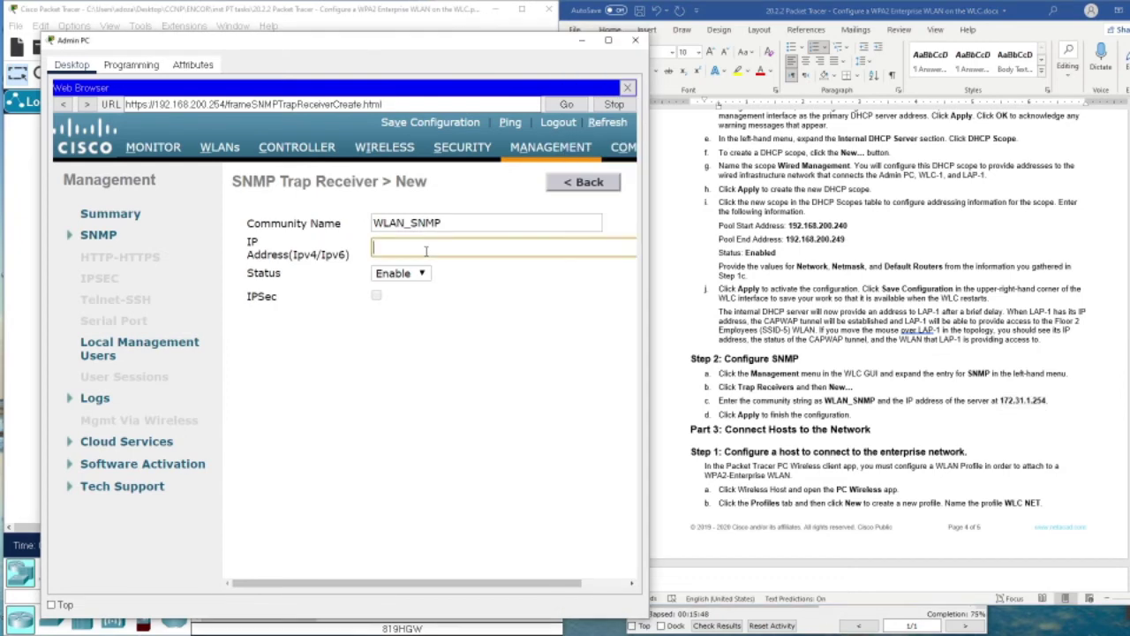
key(ctrl+v)
drag(472, 583, 519, 583)
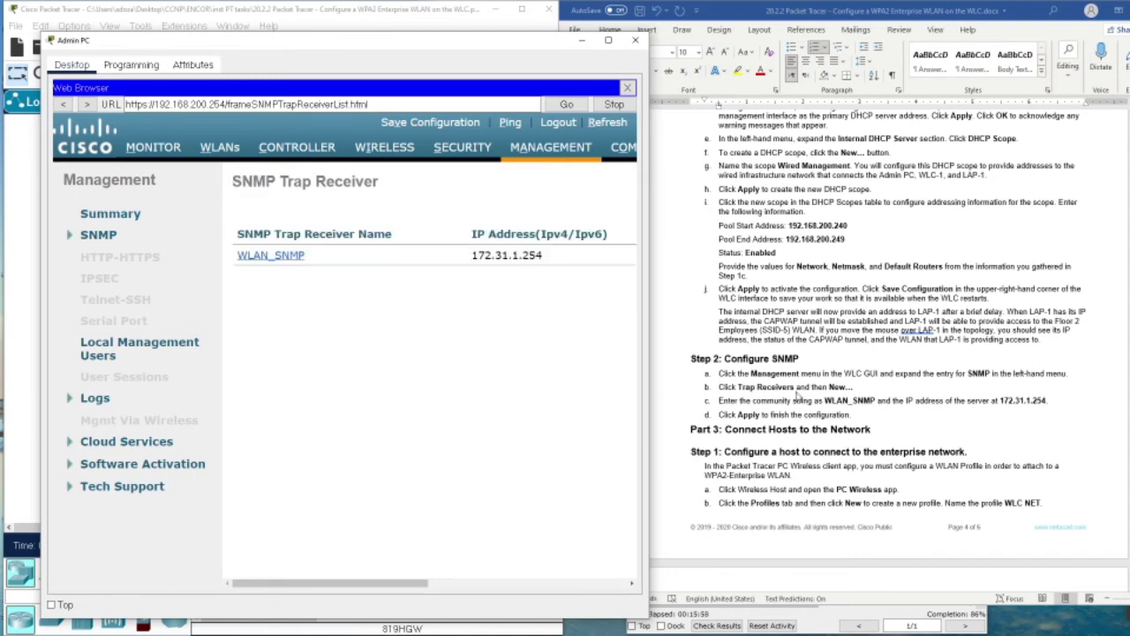
Rearrange the Admin PC window and bring the main topology window to the front.
scroll(811, 435, down, 3)
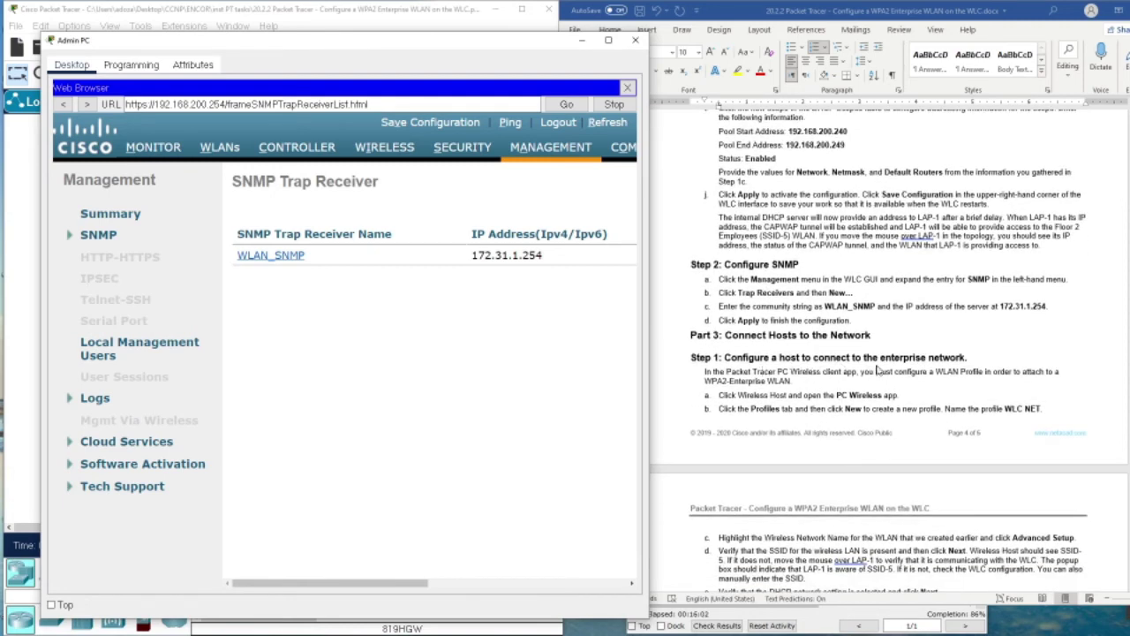
scroll(883, 371, down, 3)
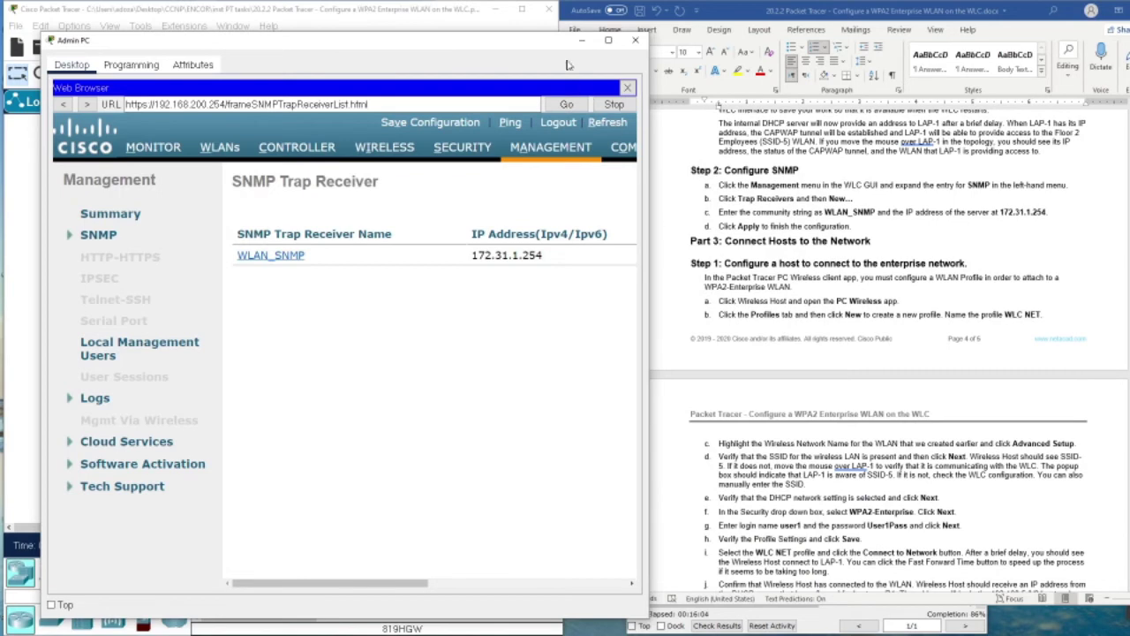
drag(498, 46, 773, 75)
click(431, 5)
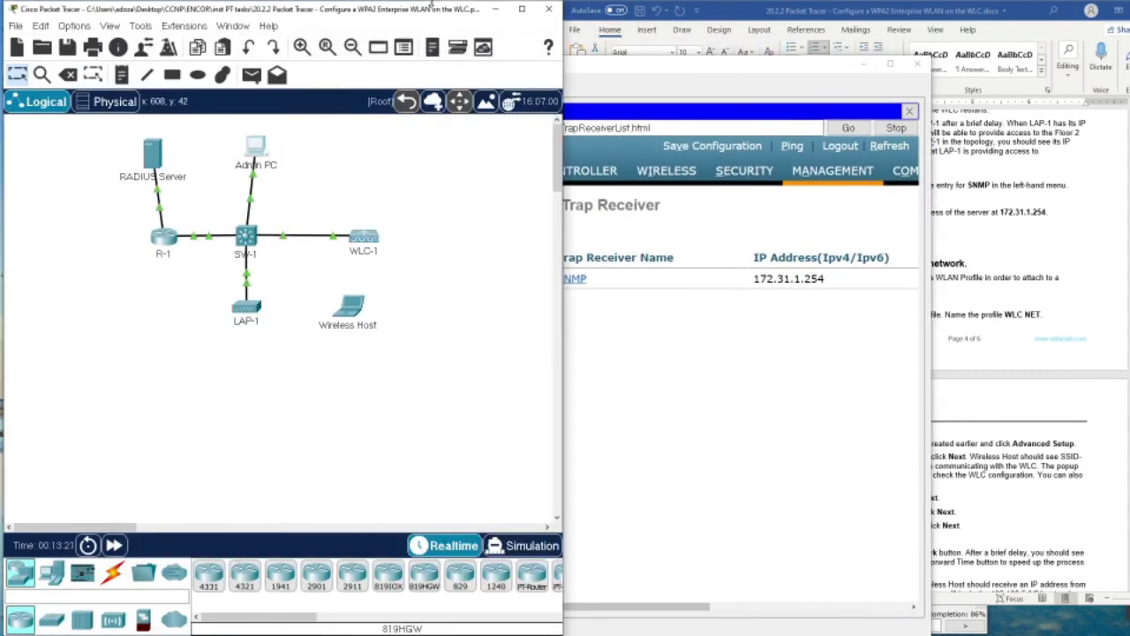
drag(658, 58, 343, 76)
click(342, 15)
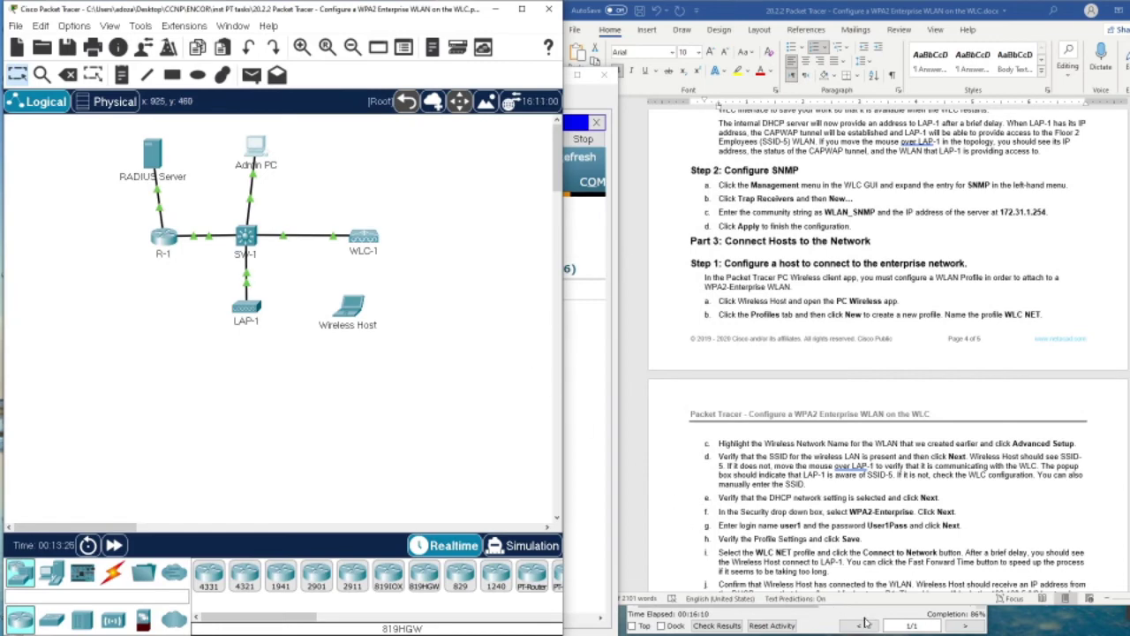
Review the Assessment Items in Activity Results (25 of 29 correct), then close the results.
click(719, 626)
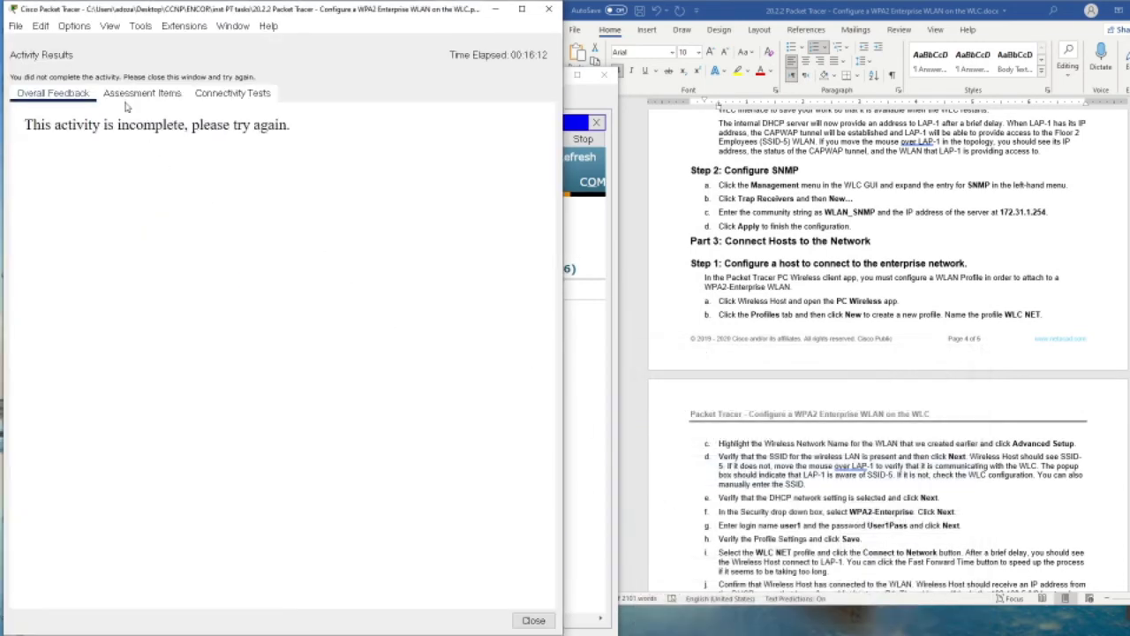
click(128, 95)
scroll(195, 247, down, 5)
scroll(199, 340, up, 5)
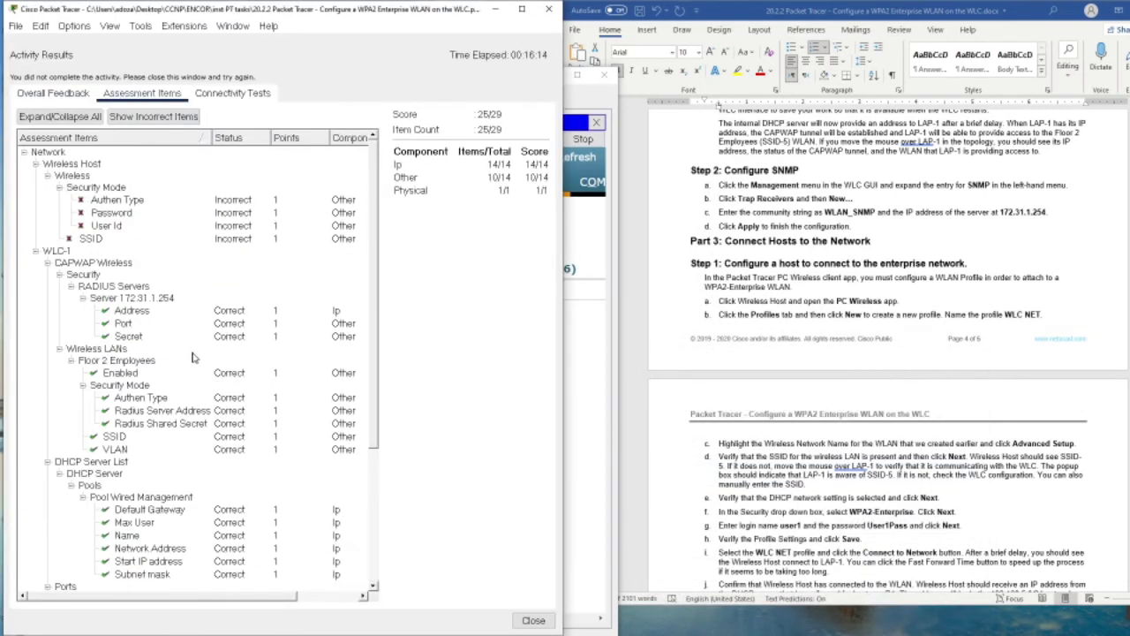
scroll(171, 298, down, 5)
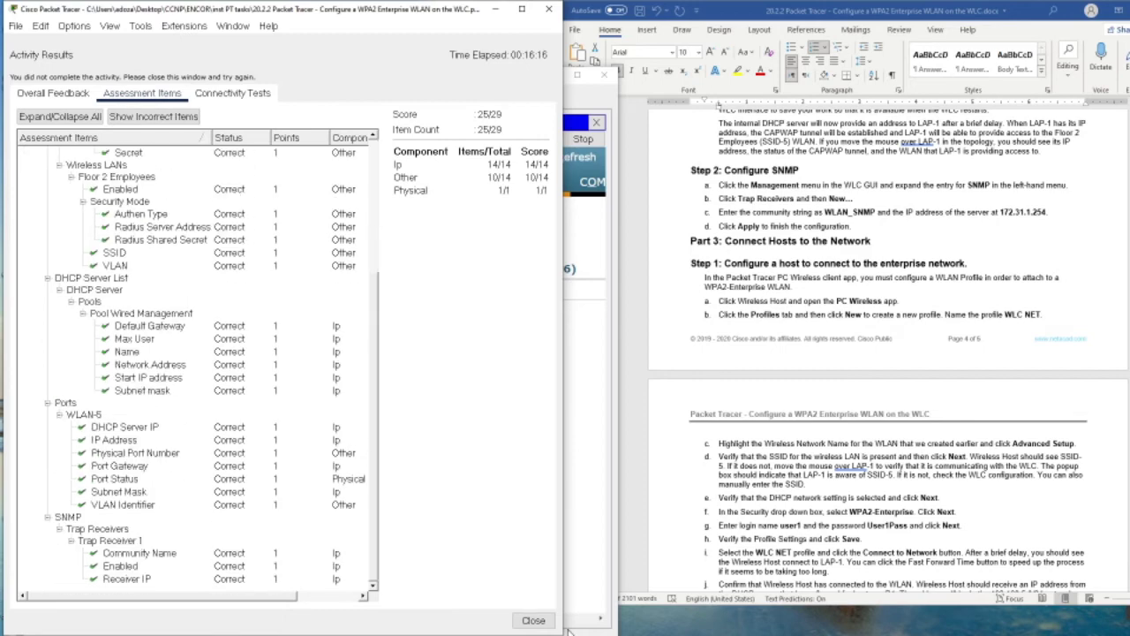
click(534, 620)
drag(501, 173, 740, 358)
click(862, 329)
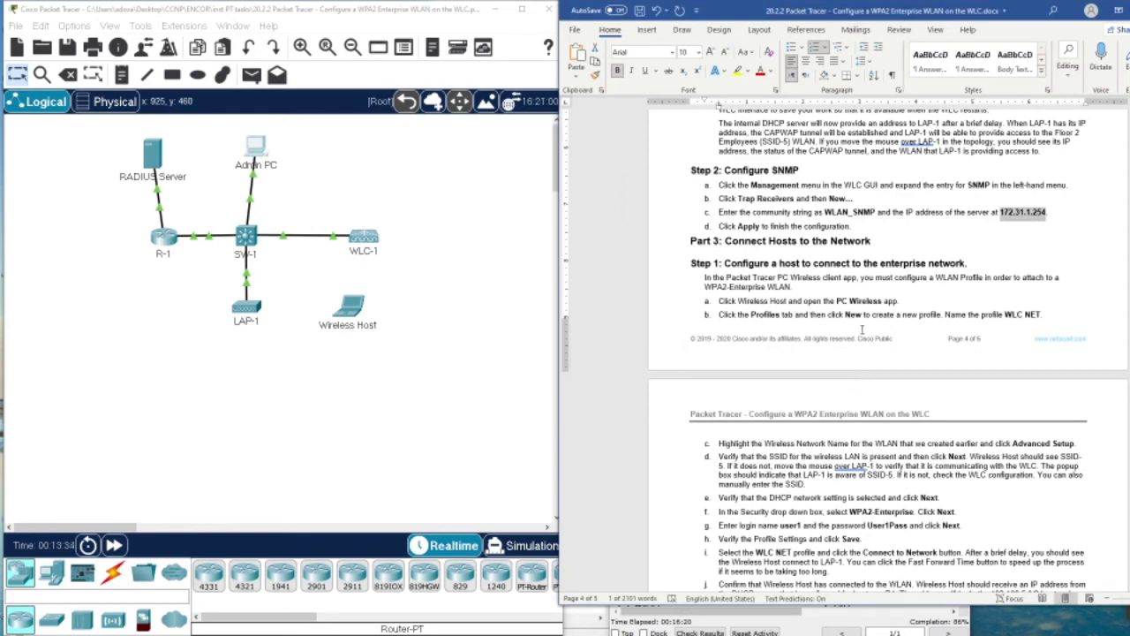
click(341, 309)
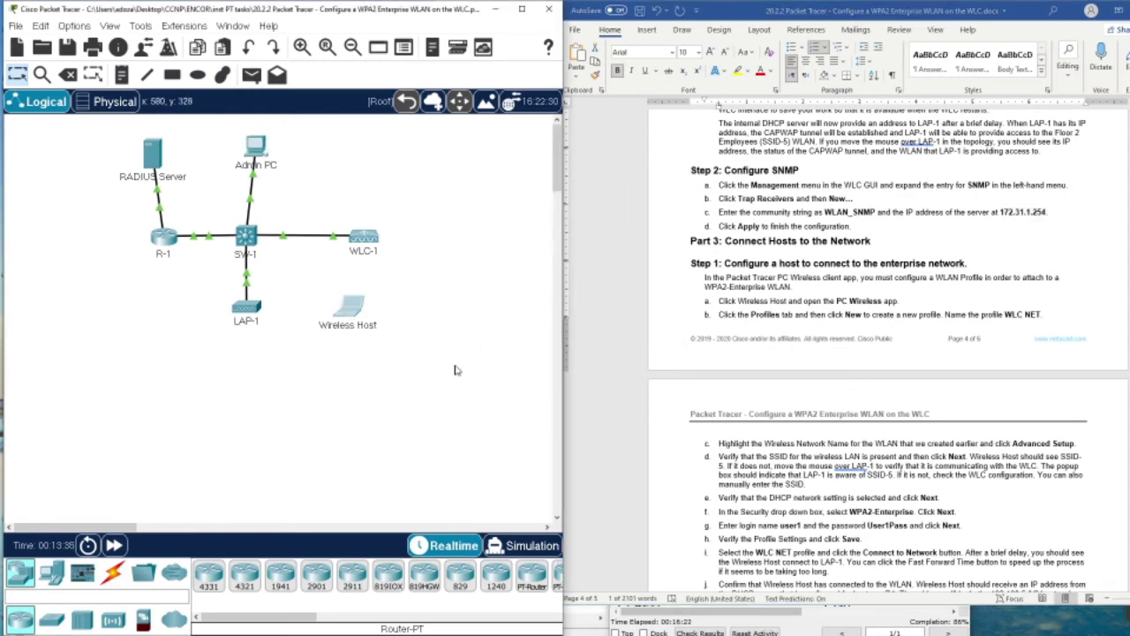
drag(541, 124, 296, 102)
click(252, 303)
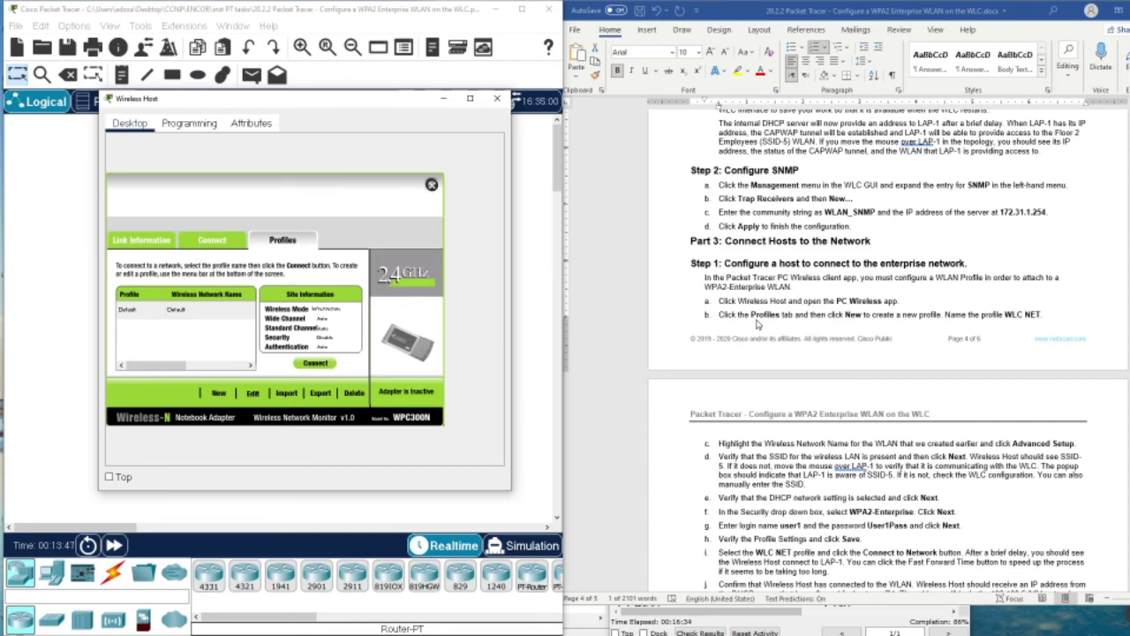
click(219, 393)
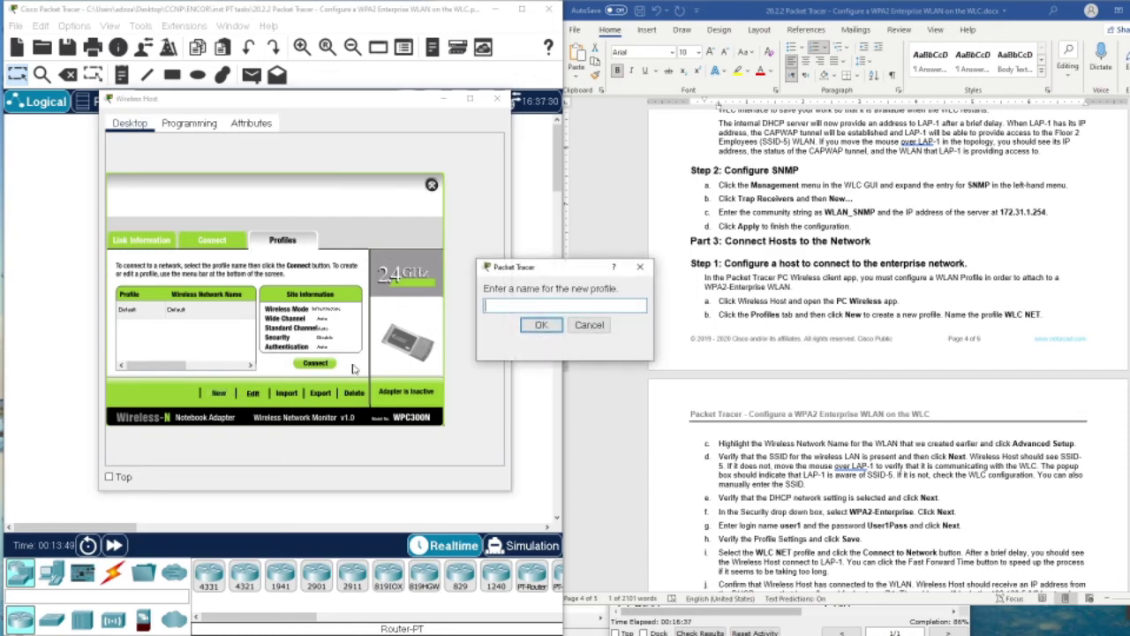
click(1006, 315)
drag(1005, 315, 1042, 315)
key(ctrl+c)
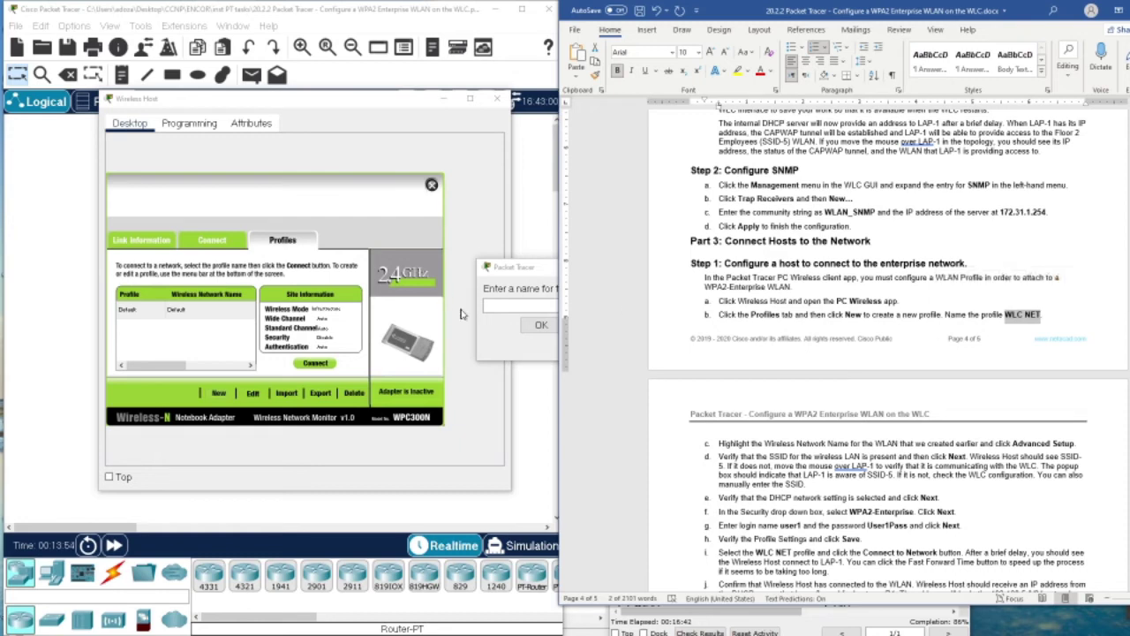
click(525, 305)
key(ctrl+v)
click(535, 324)
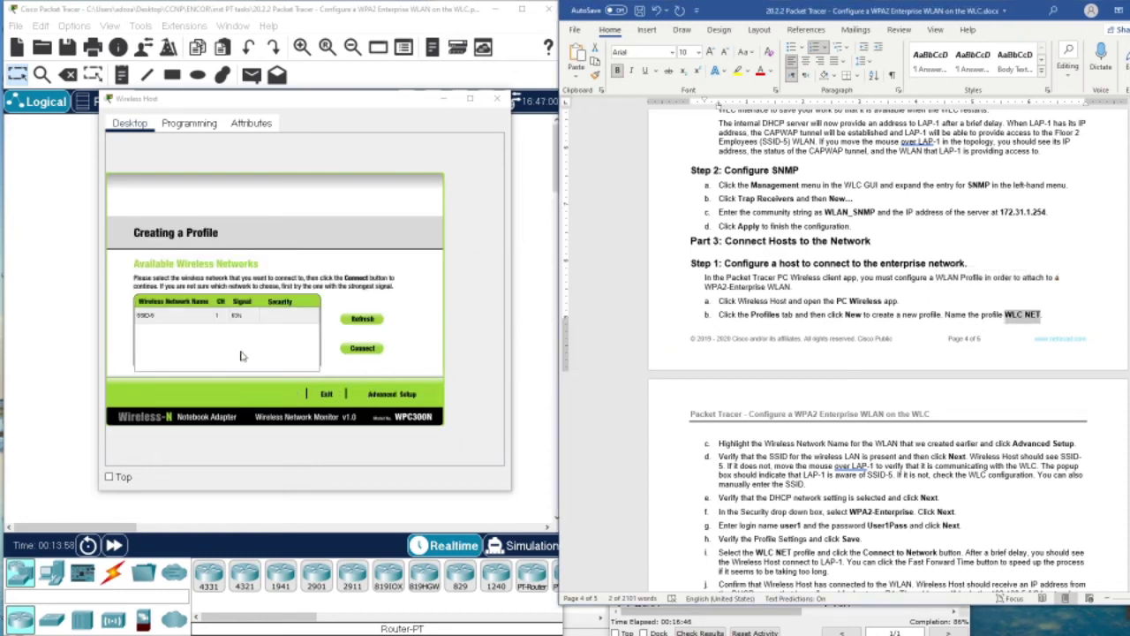
Select SSID-5 via Advanced Setup, keeping Infrastructure Mode and DHCP addressing.
click(163, 324)
scroll(936, 353, down, 3)
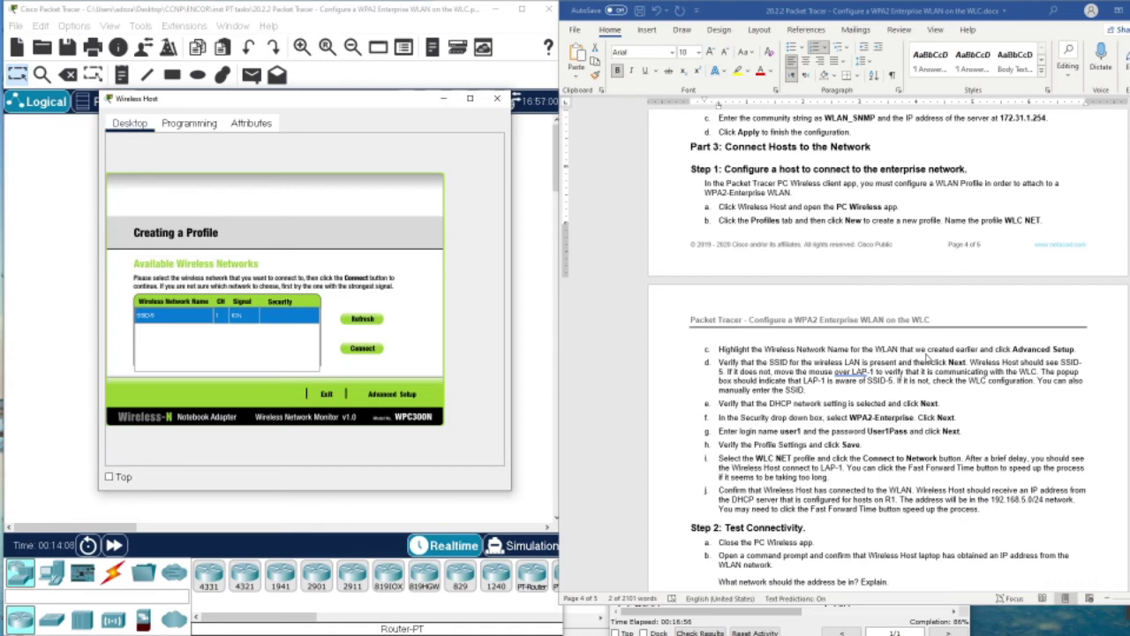
click(404, 395)
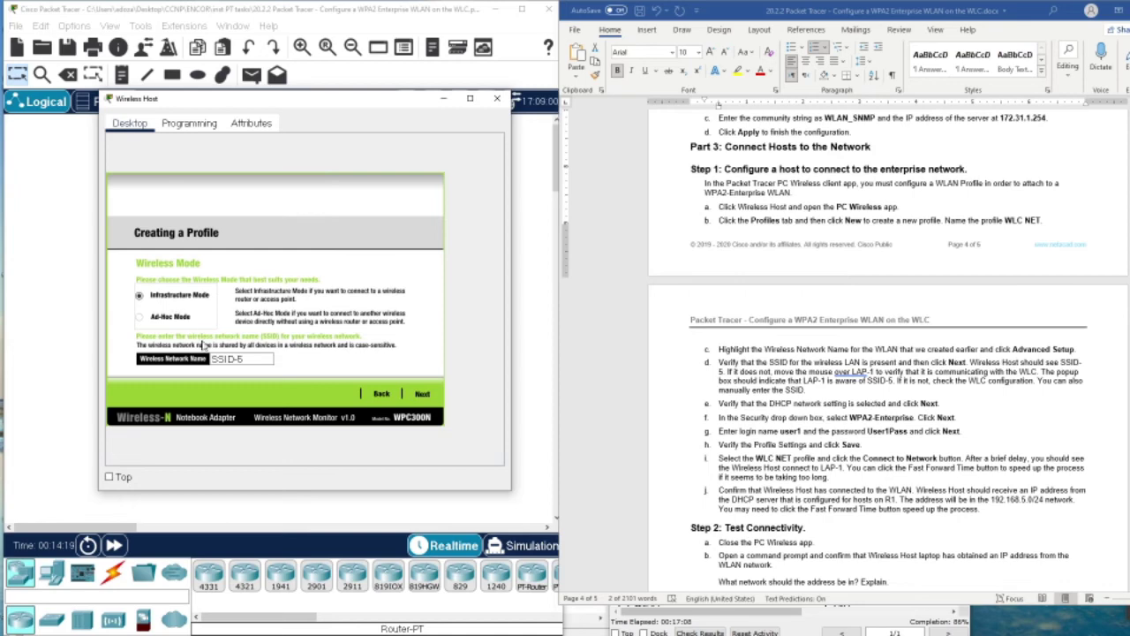
click(422, 393)
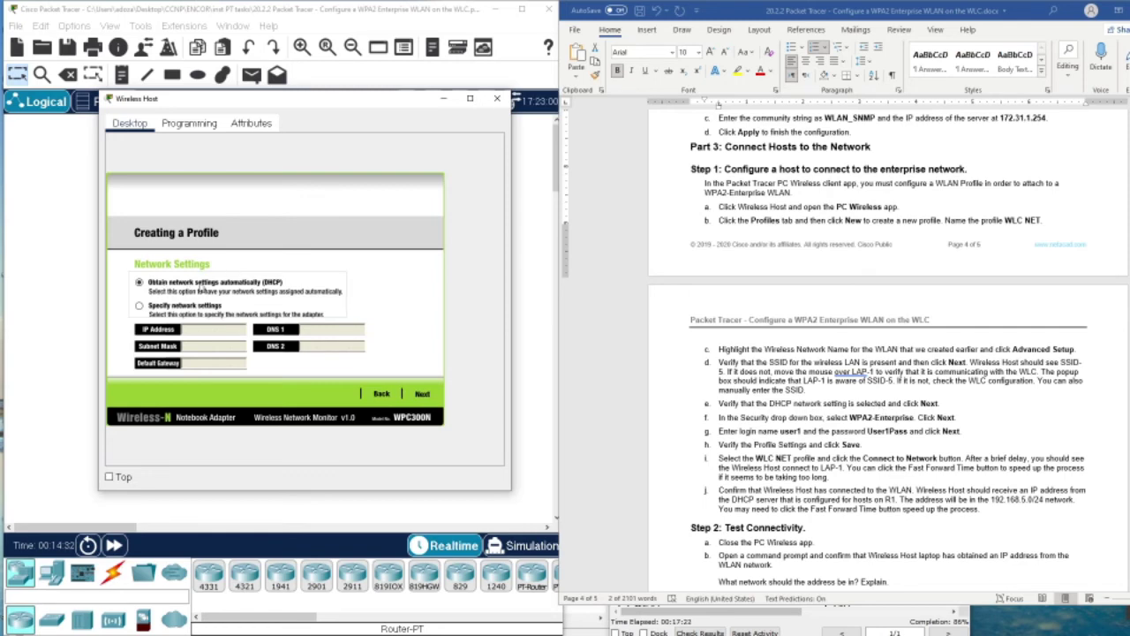
click(436, 392)
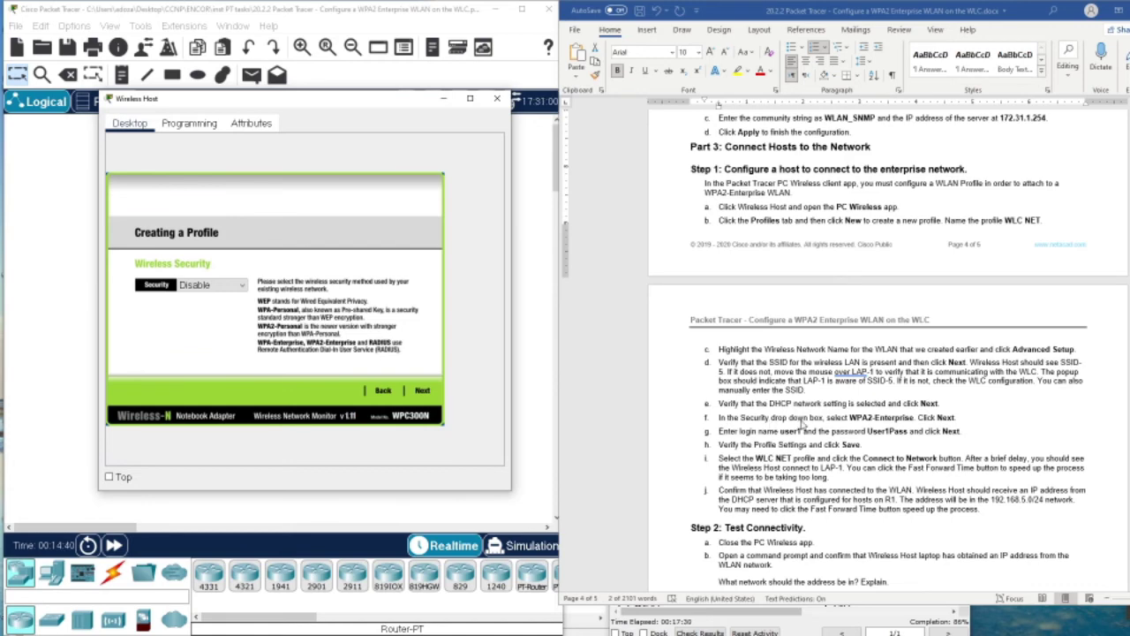
Choose WPA2-Enterprise security and enter login name user1 and the password.
click(231, 290)
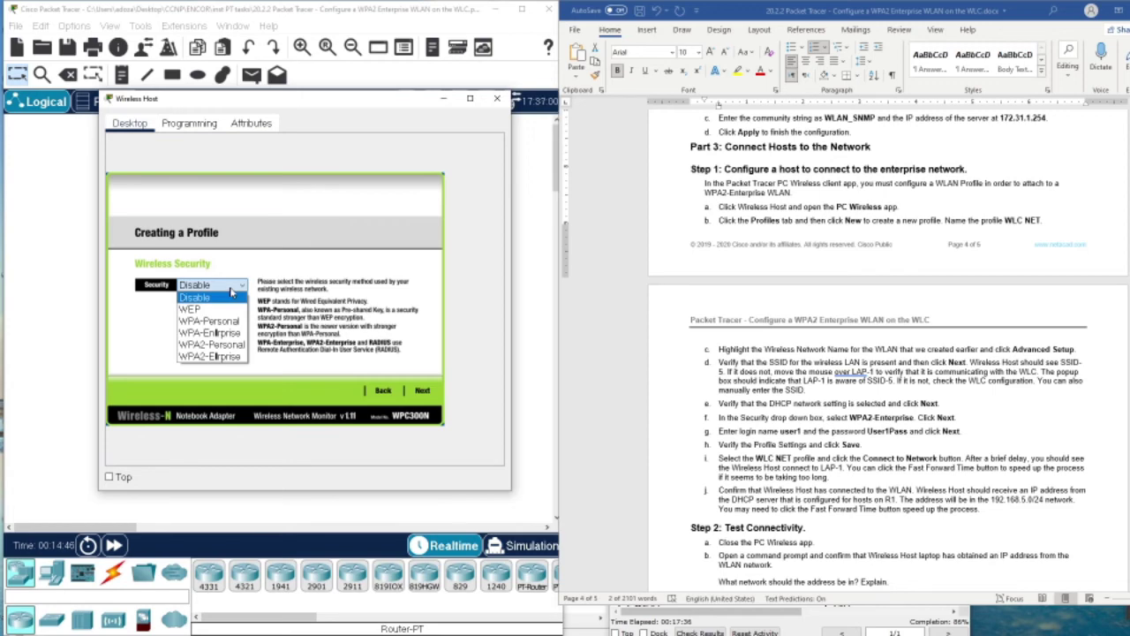
click(223, 356)
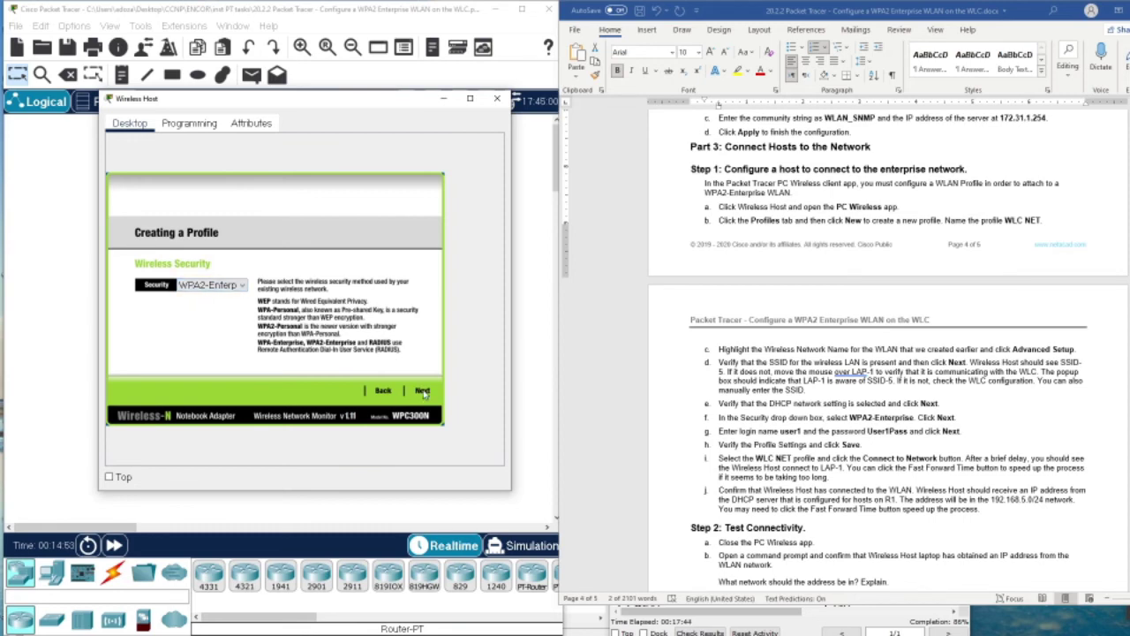
click(423, 392)
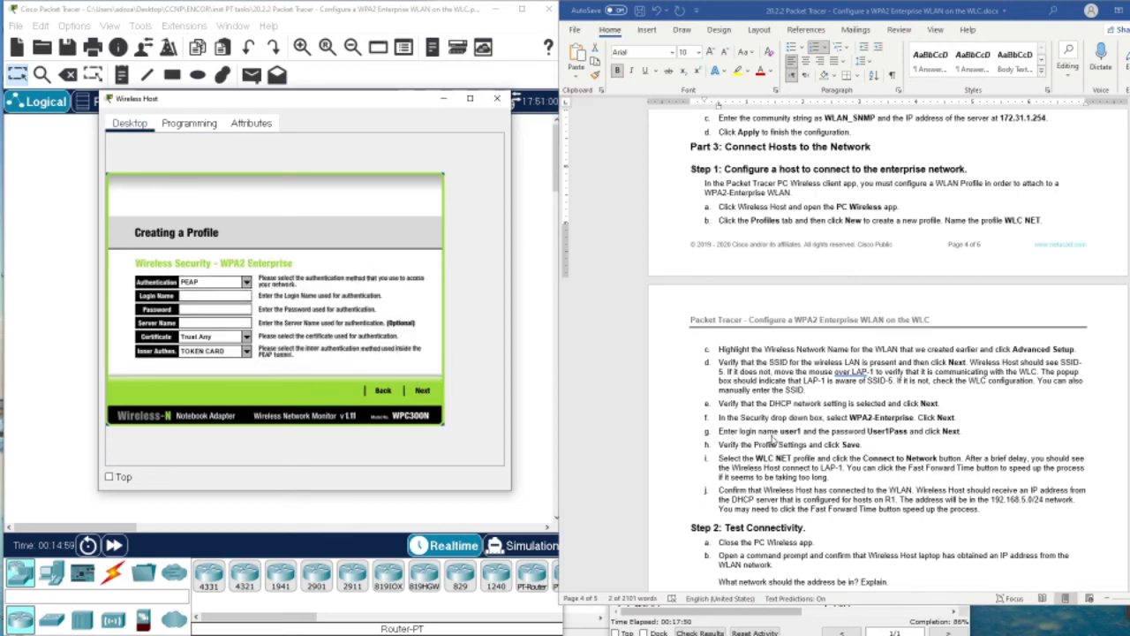
click(213, 300)
text(user1)
click(204, 311)
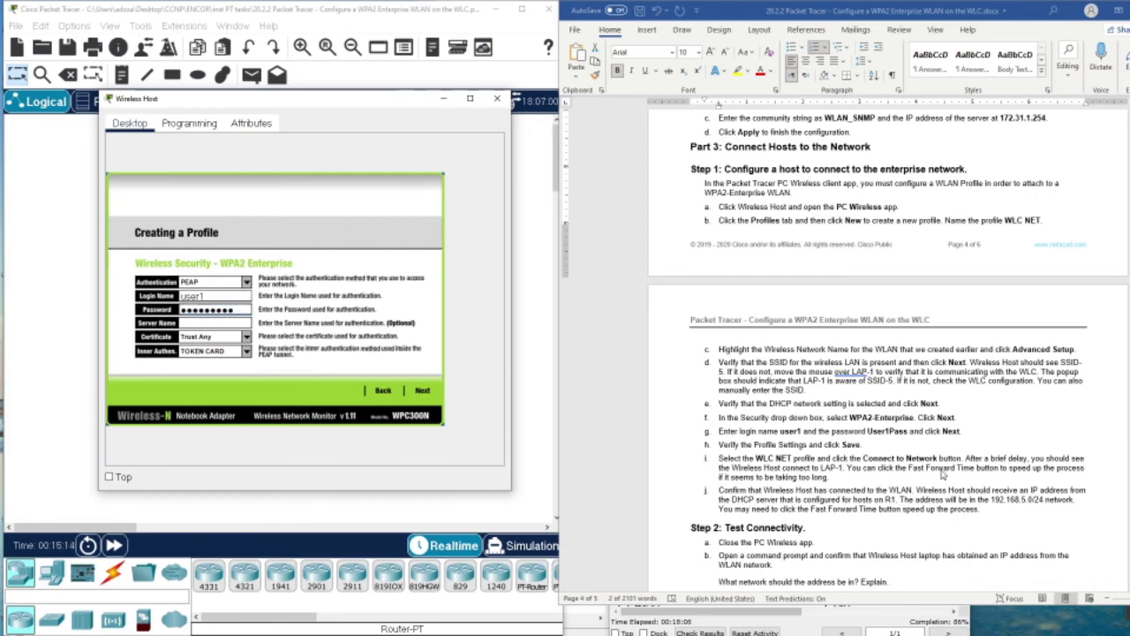
click(422, 392)
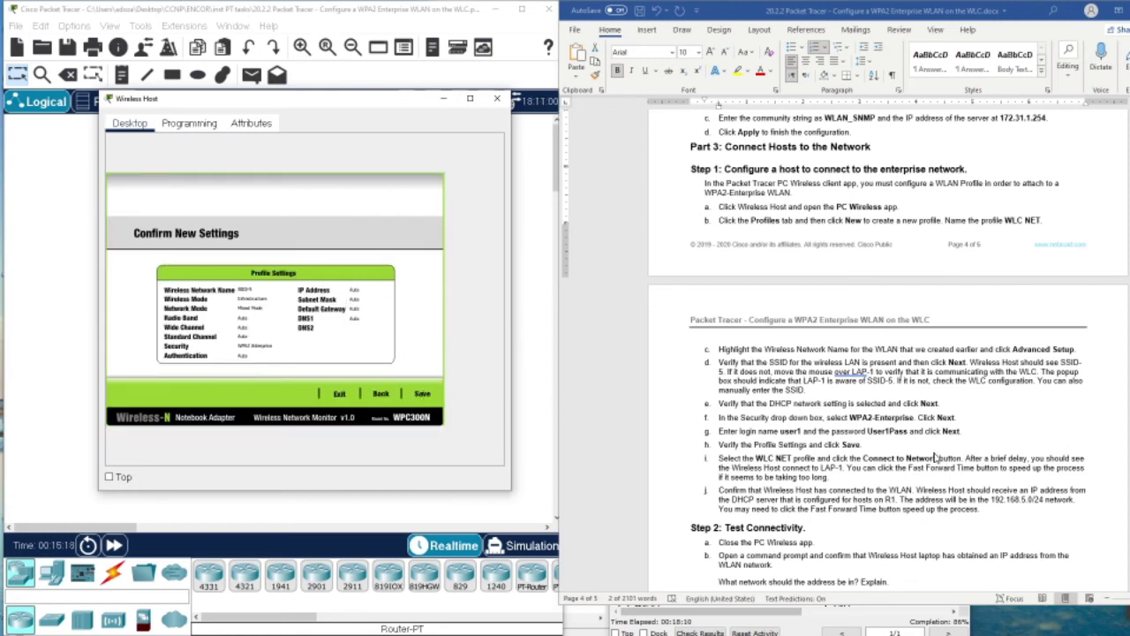
Correct the password using the lab instructions and save the WLC NET profile.
click(385, 394)
key(alt+Tab)
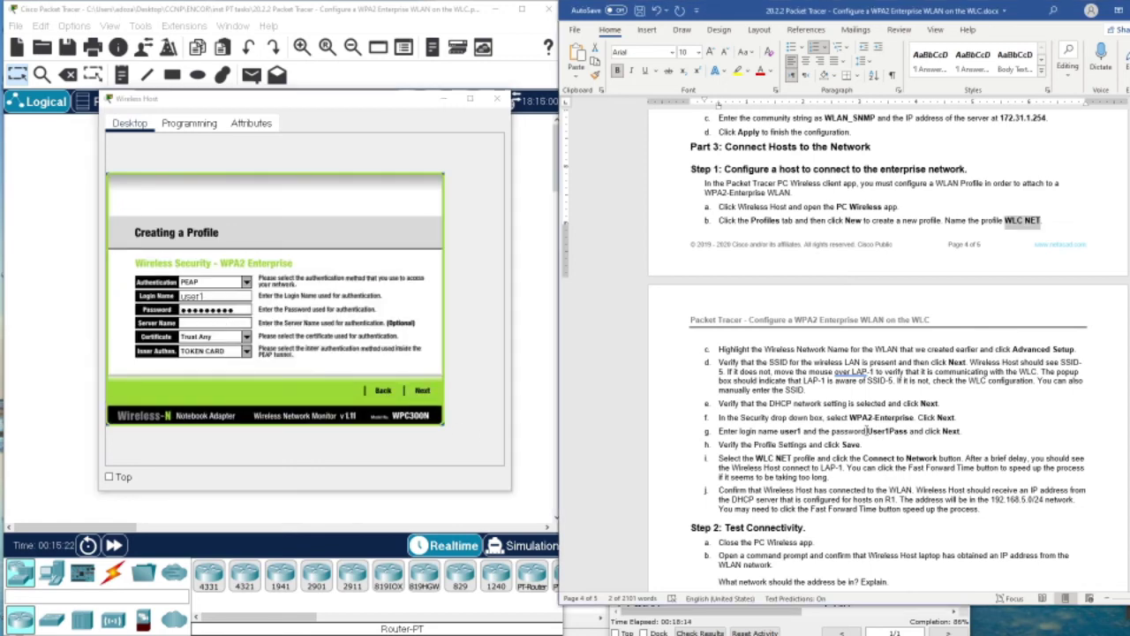
drag(870, 431, 904, 435)
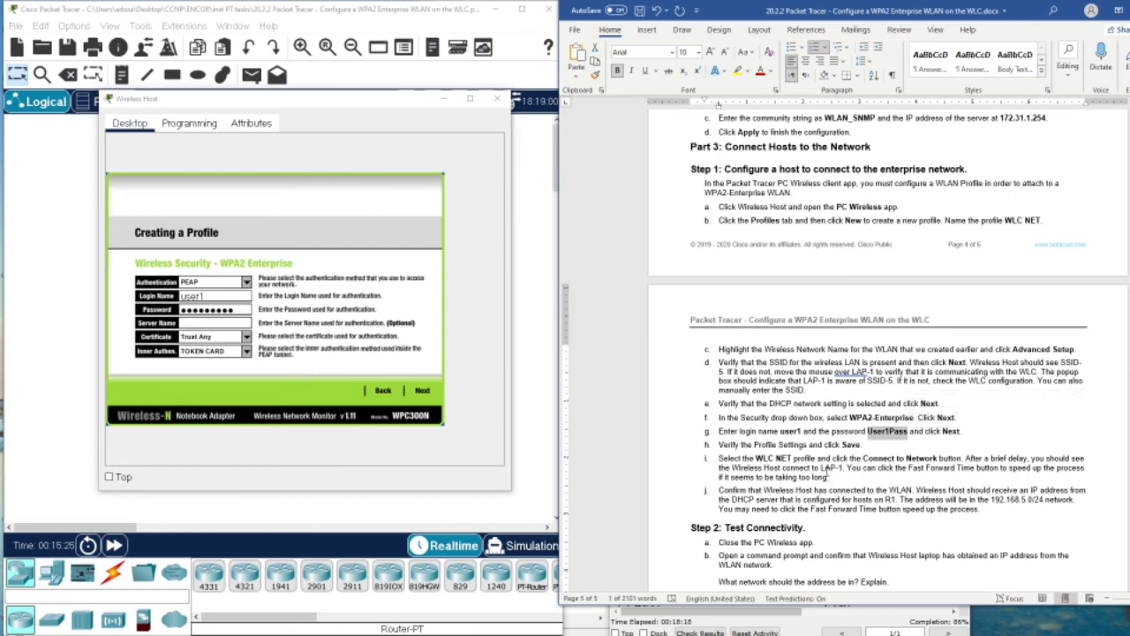
drag(235, 308, 182, 307)
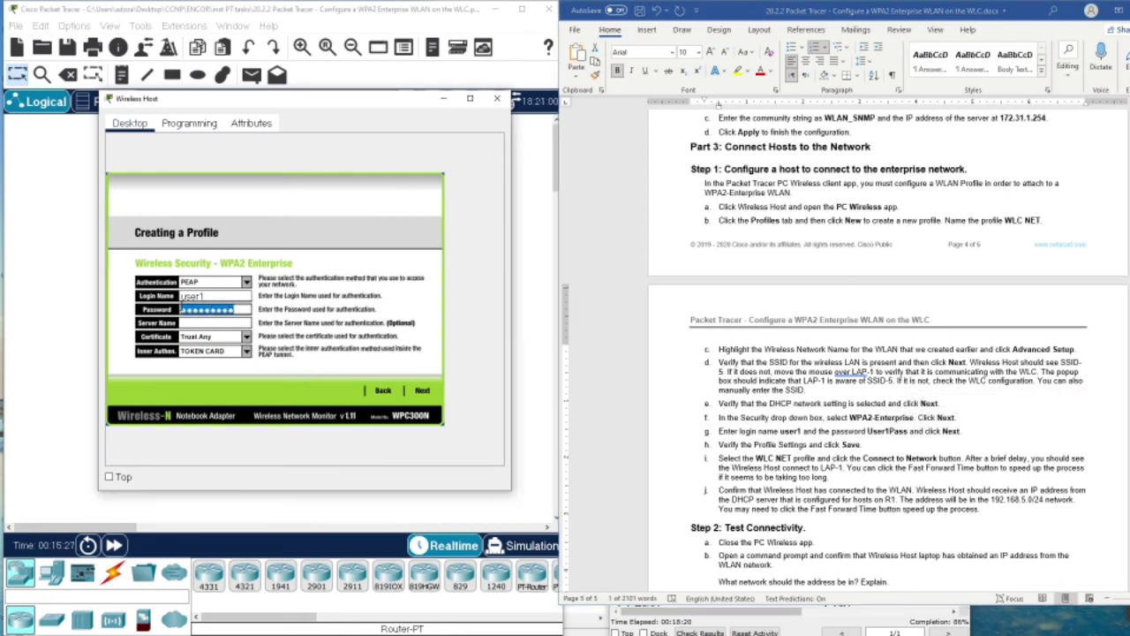
key(ctrl+v)
click(423, 391)
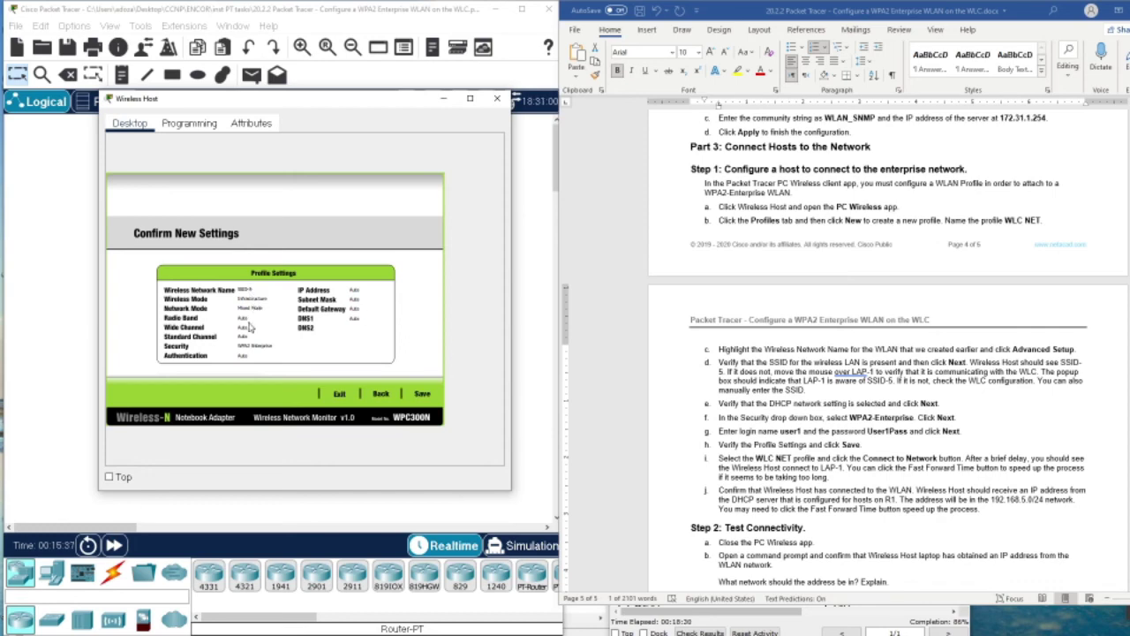
click(425, 398)
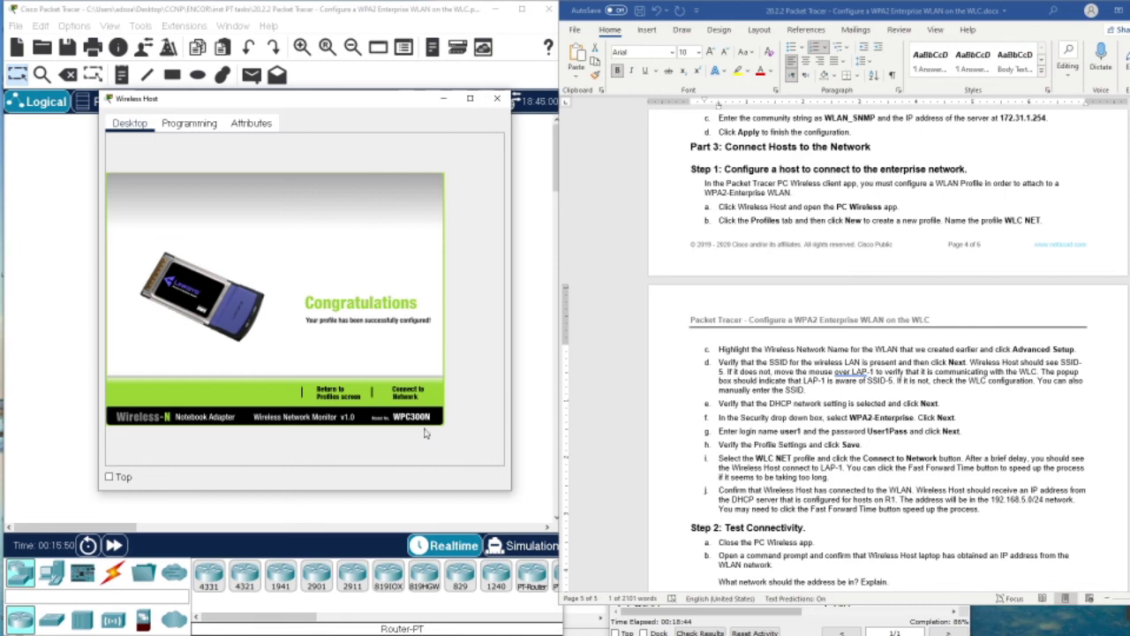
Select the WLC NET profile and connect the Wireless Host to SSID-5.
click(335, 394)
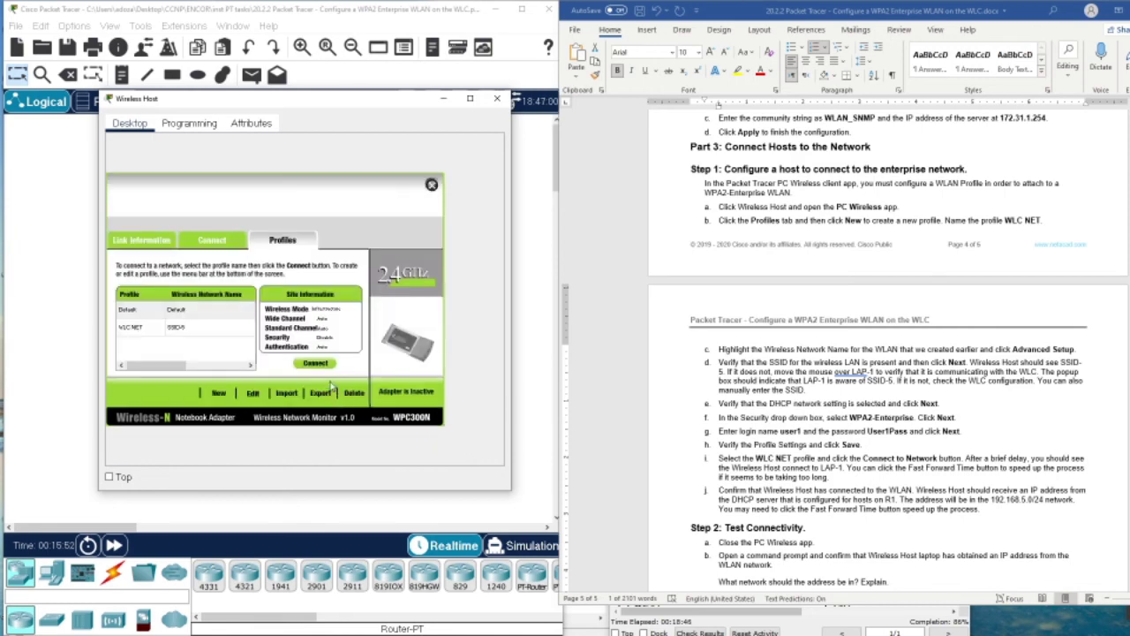
click(149, 329)
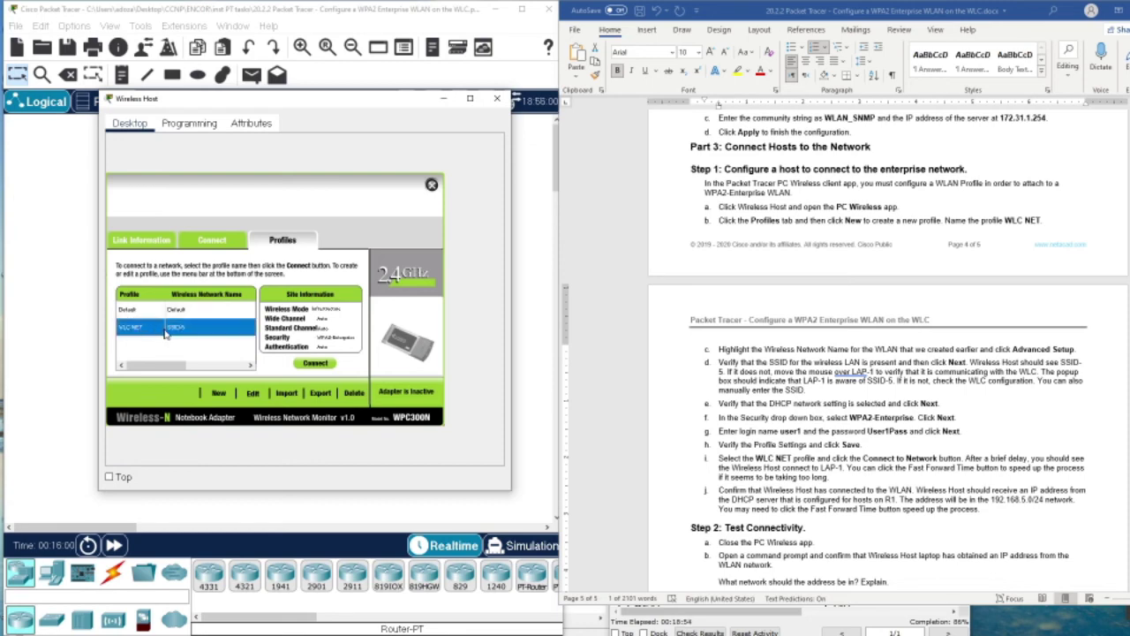
click(314, 364)
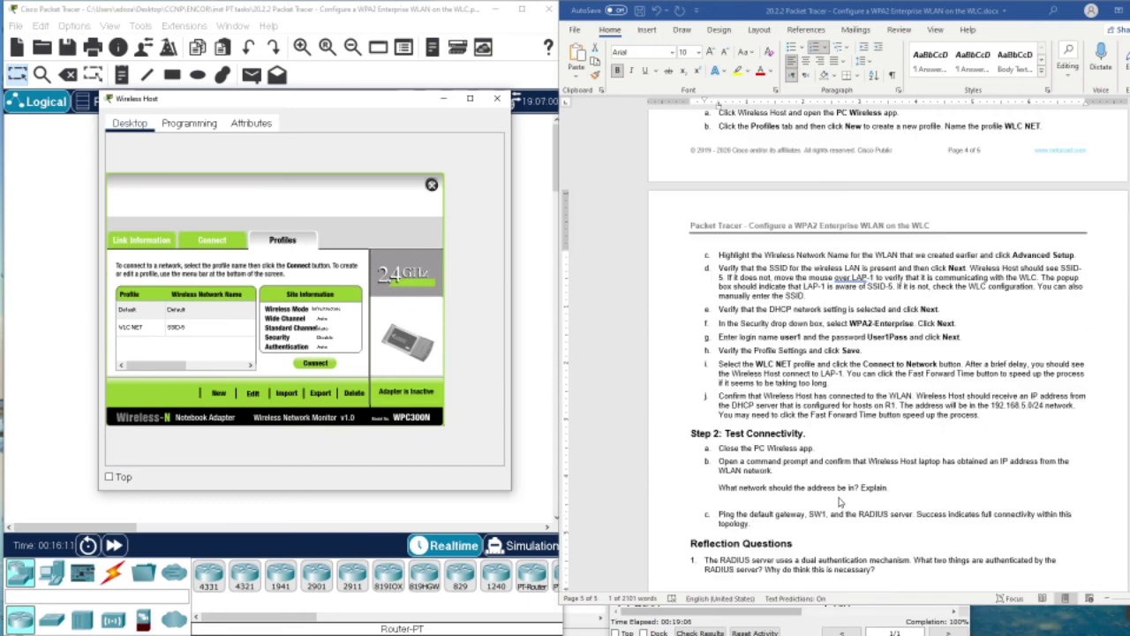
scroll(839, 499, down, 2)
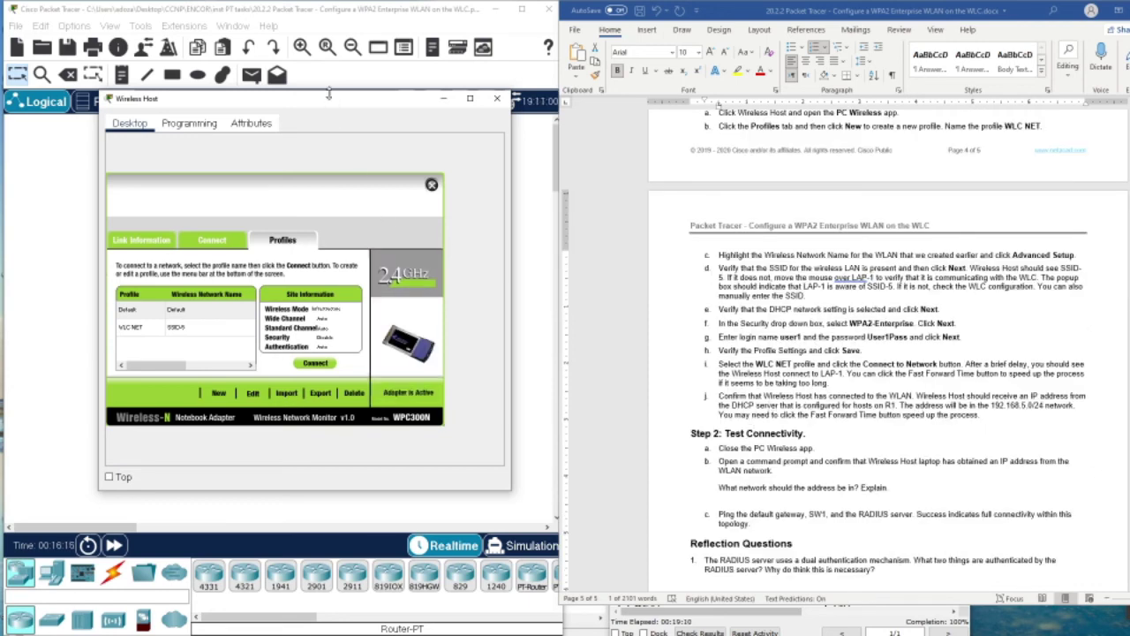
drag(333, 102, 683, 22)
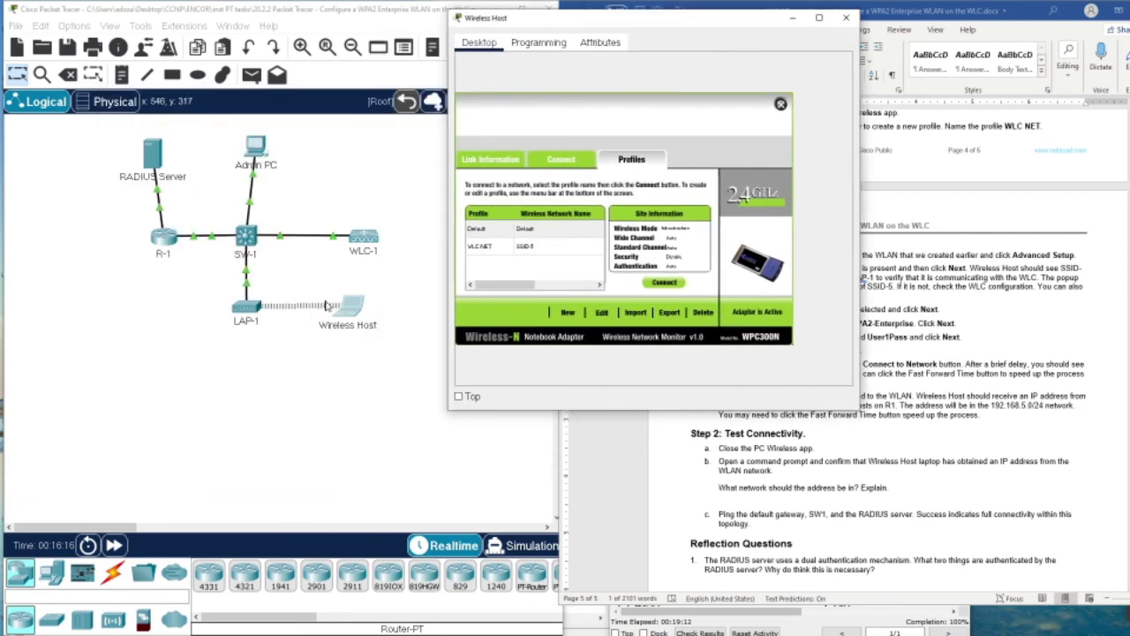
drag(565, 19, 265, 60)
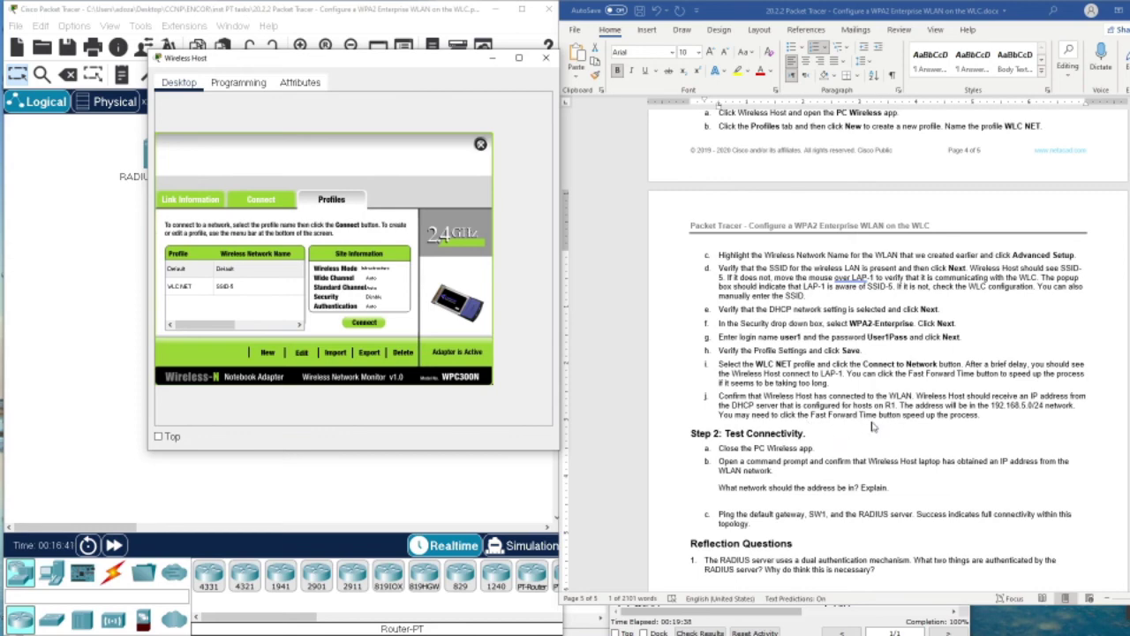
Verify the Wireless Host received 192.168.5.2 by DHCP, then bring up its Command Prompt.
click(479, 145)
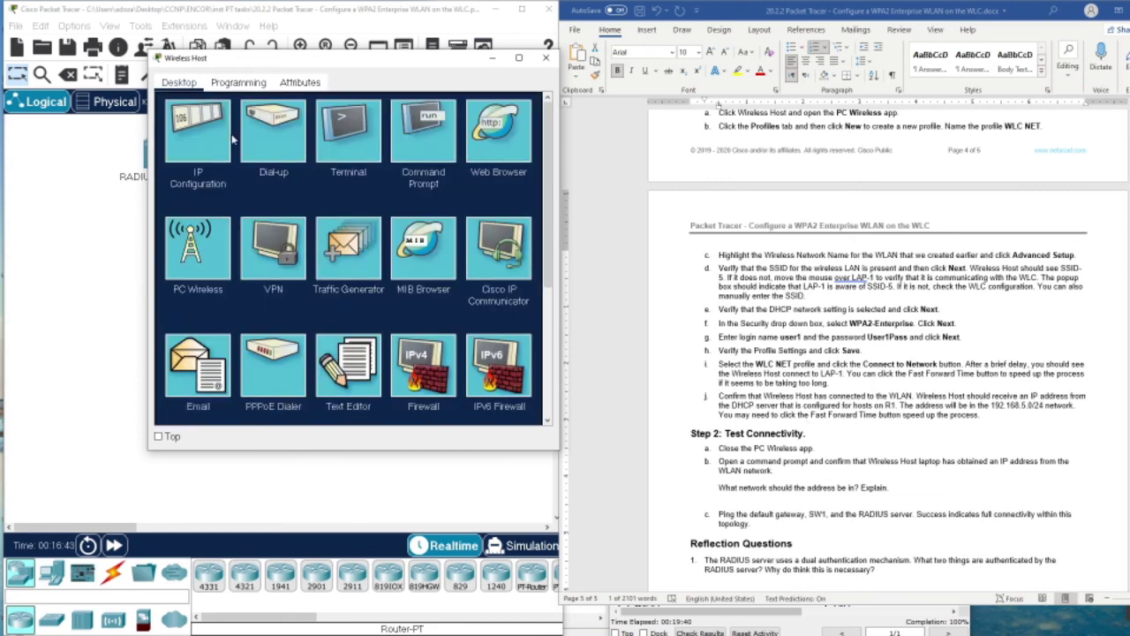
click(212, 133)
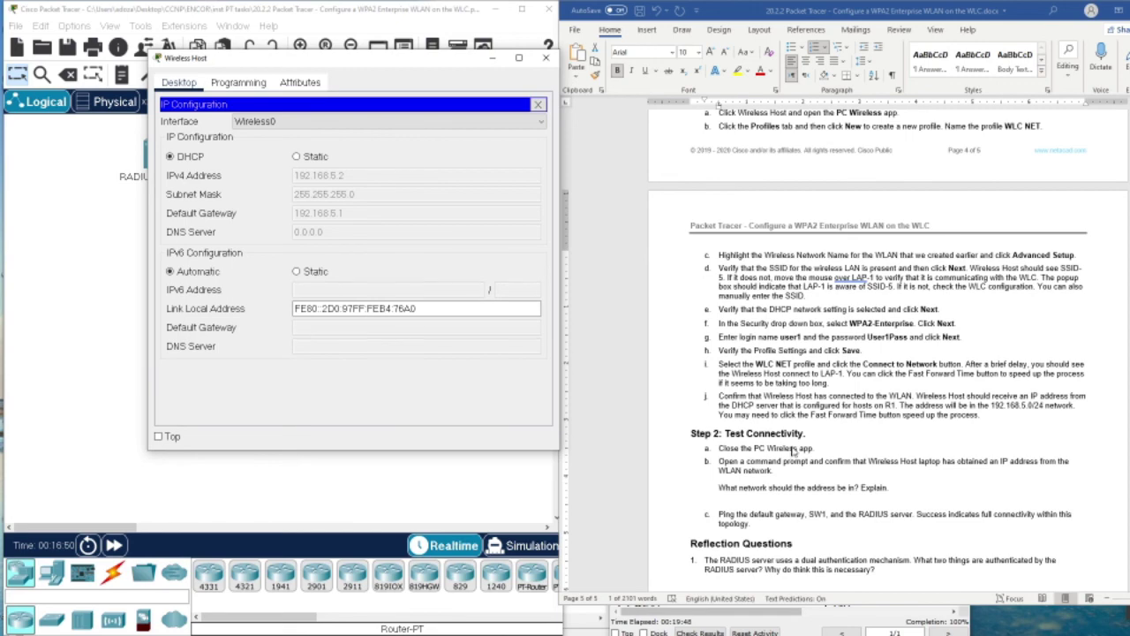
scroll(793, 451, down, 3)
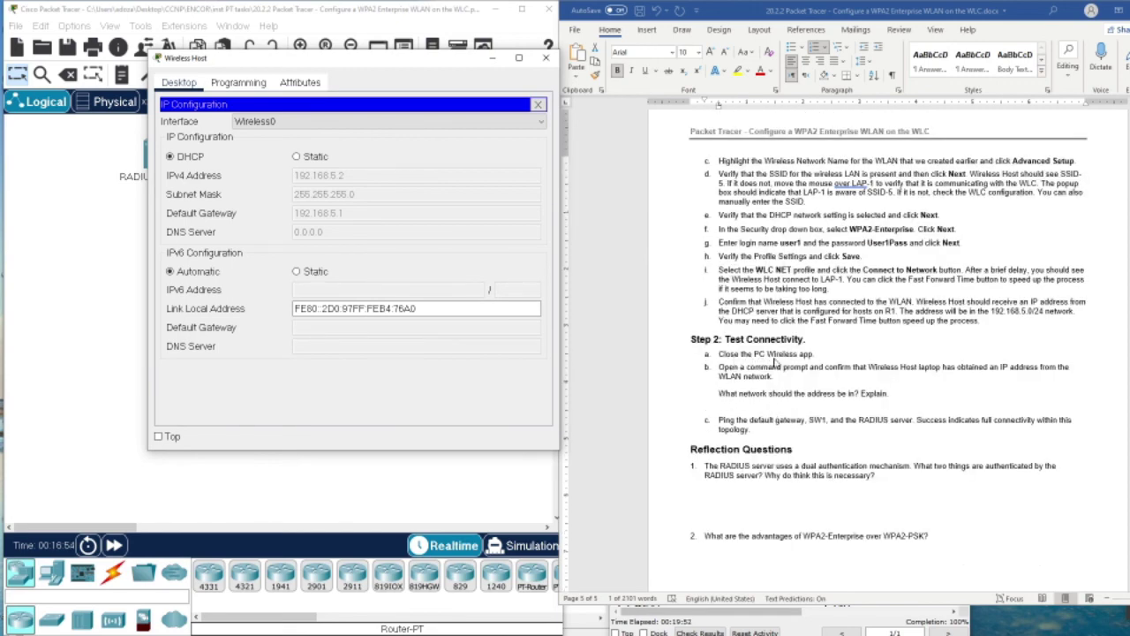
click(537, 105)
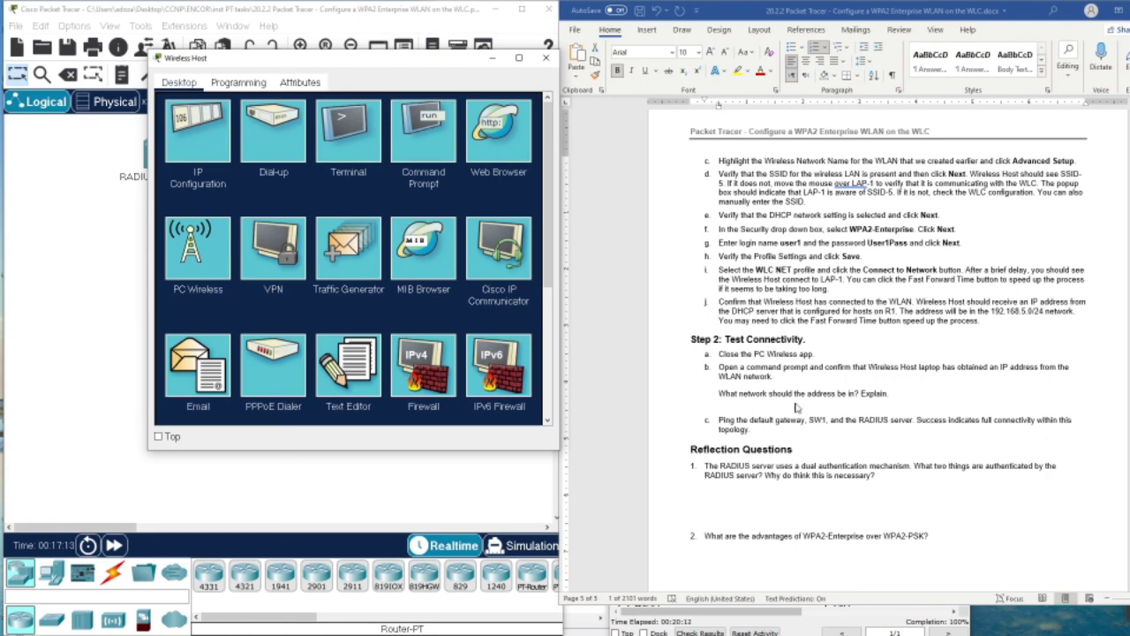
click(433, 161)
Copy the RADIUS server address 172.31.1.254 from the lab document's addressing table.
scroll(871, 338, up, 20)
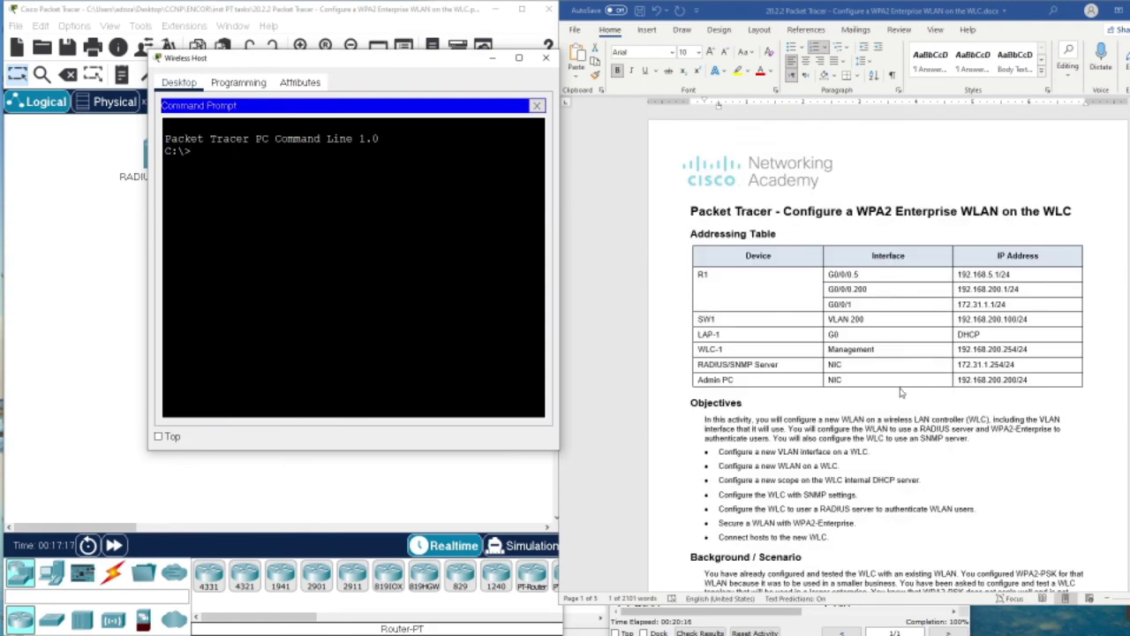
click(963, 369)
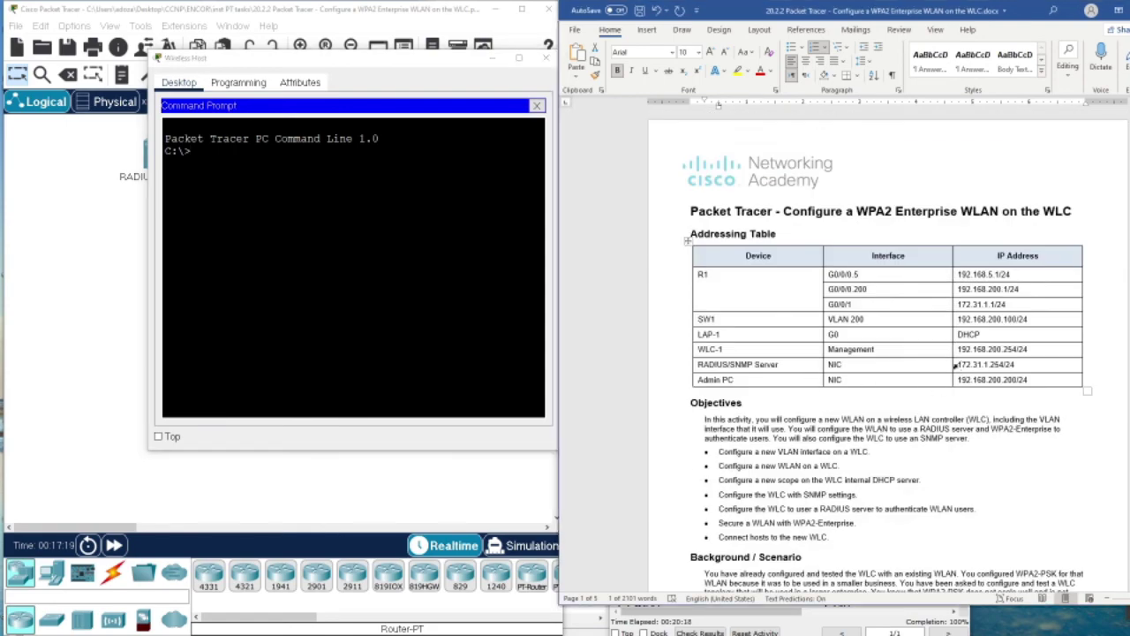
click(956, 364)
click(1003, 364)
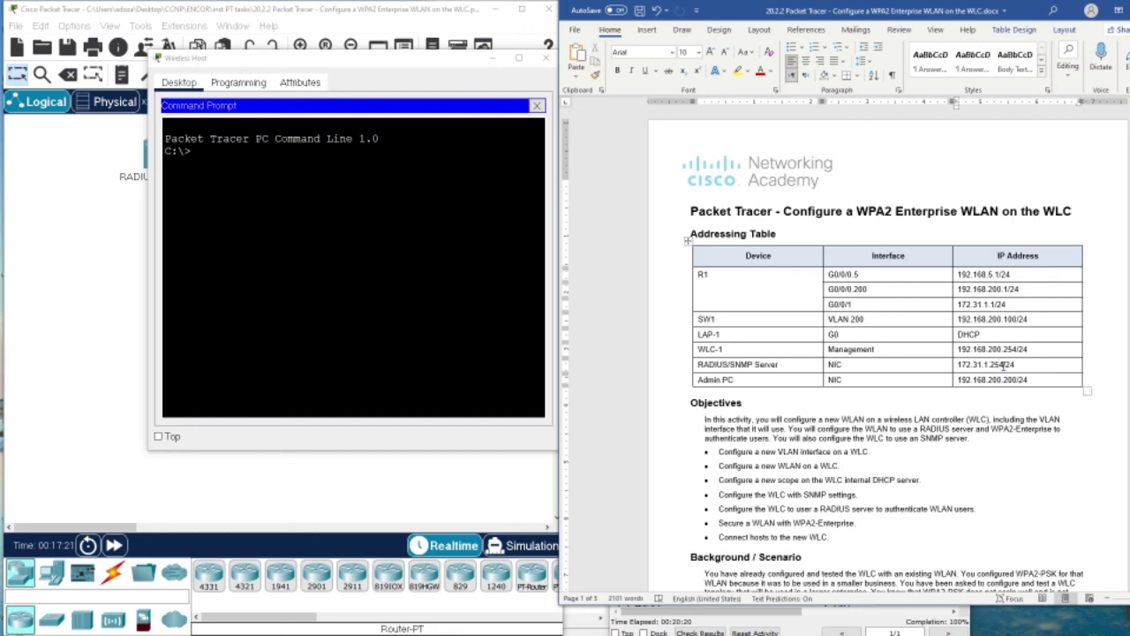
drag(1003, 364, 958, 365)
right_click(964, 369)
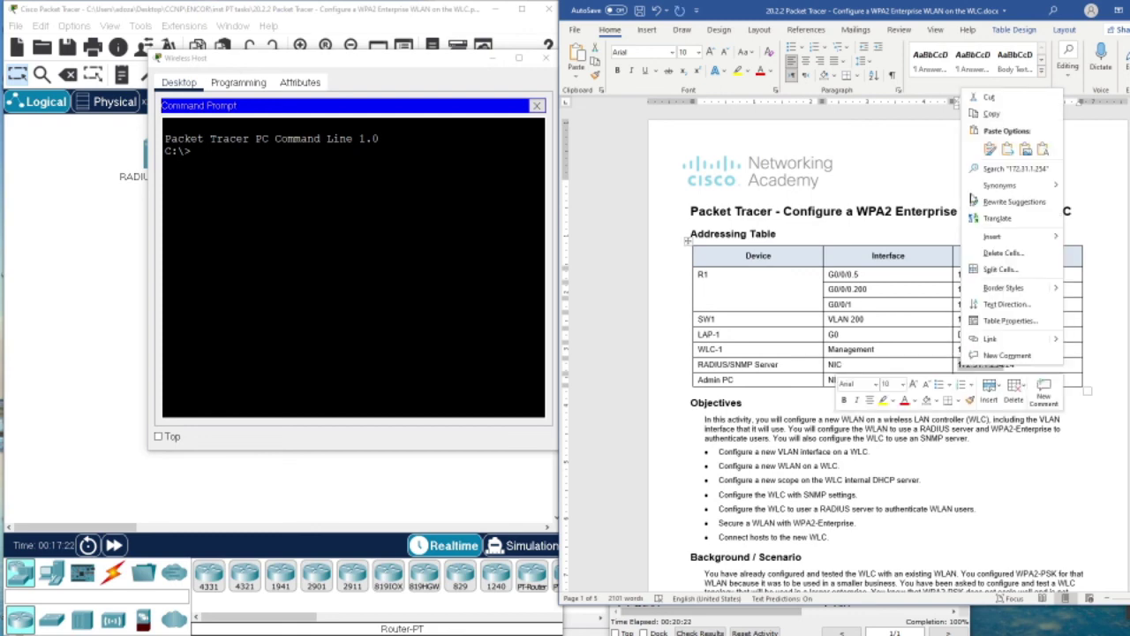
click(980, 114)
Ping 172.31.1.254 from the Wireless Host's Command Prompt, receiving all four replies.
click(550, 168)
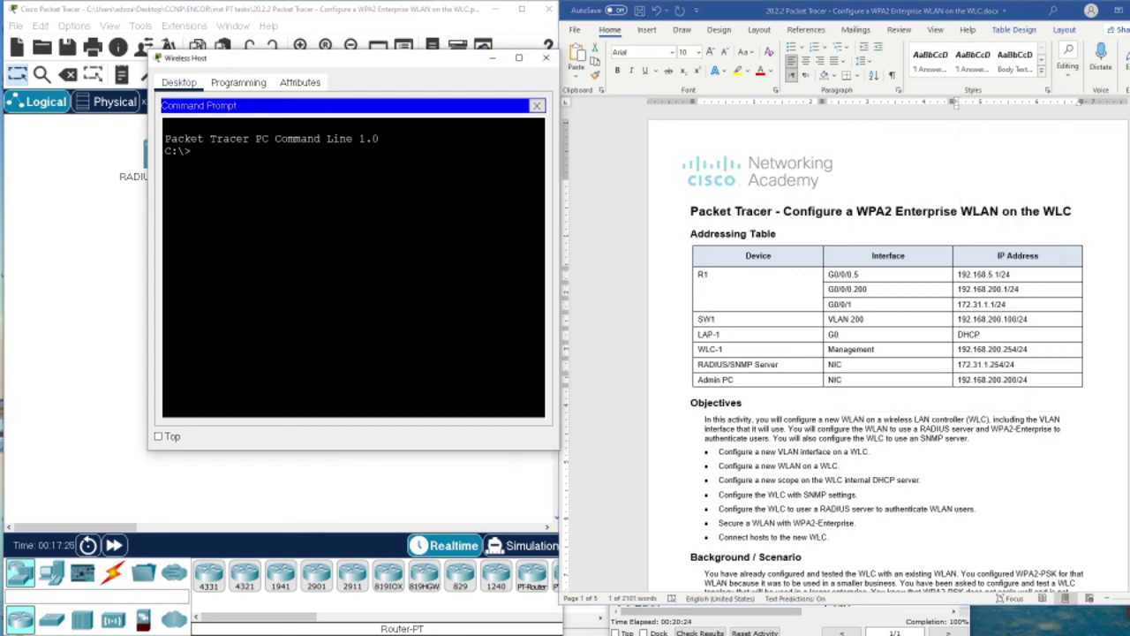
text(ping)
right_click(474, 171)
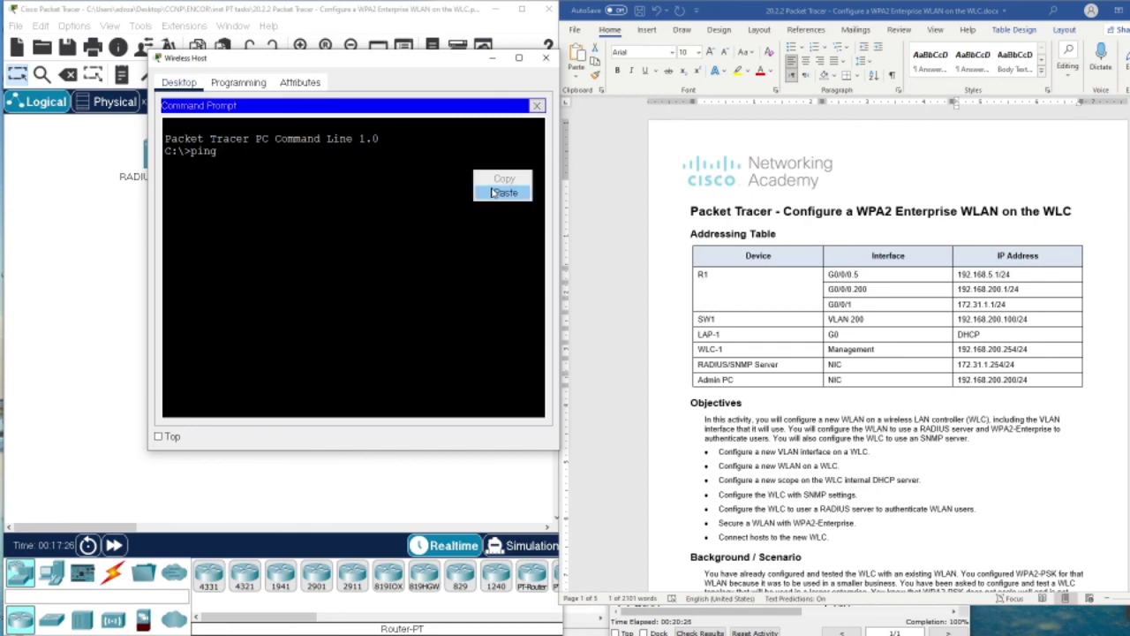
click(502, 191)
key(Return)
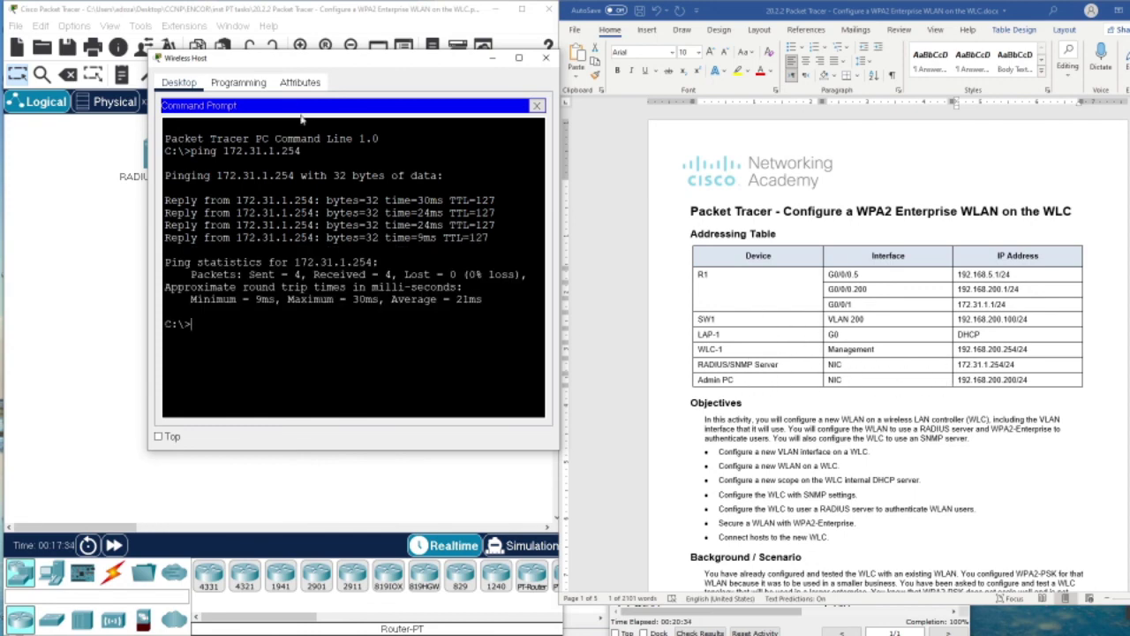
drag(300, 63, 285, 203)
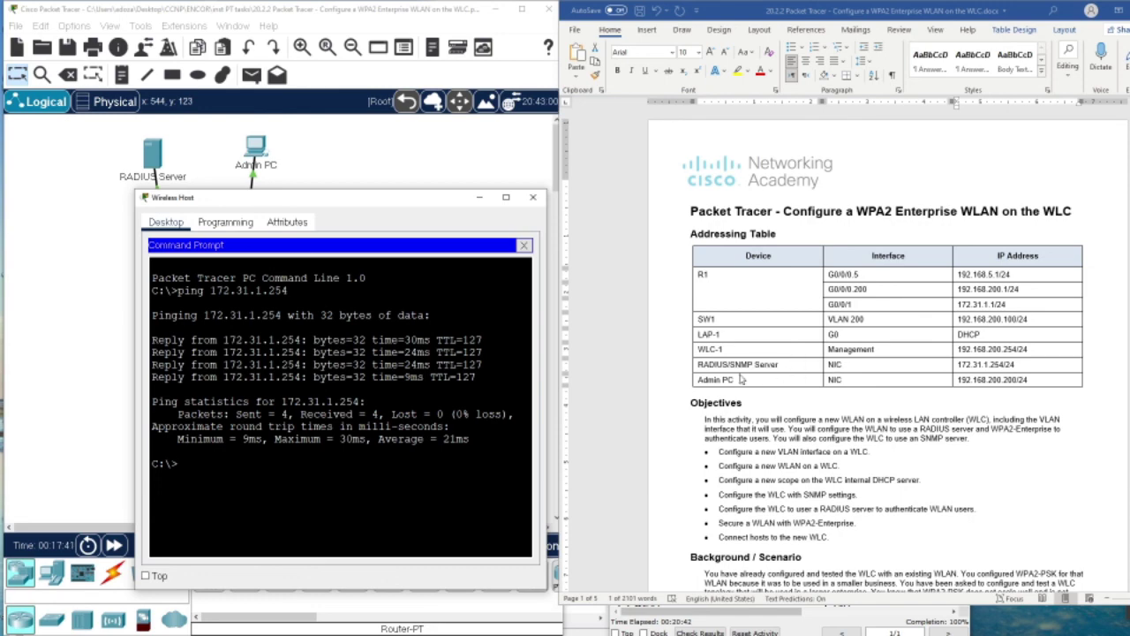
Copy the Admin PC address 192.168.200.200 from the lab document's table.
click(960, 379)
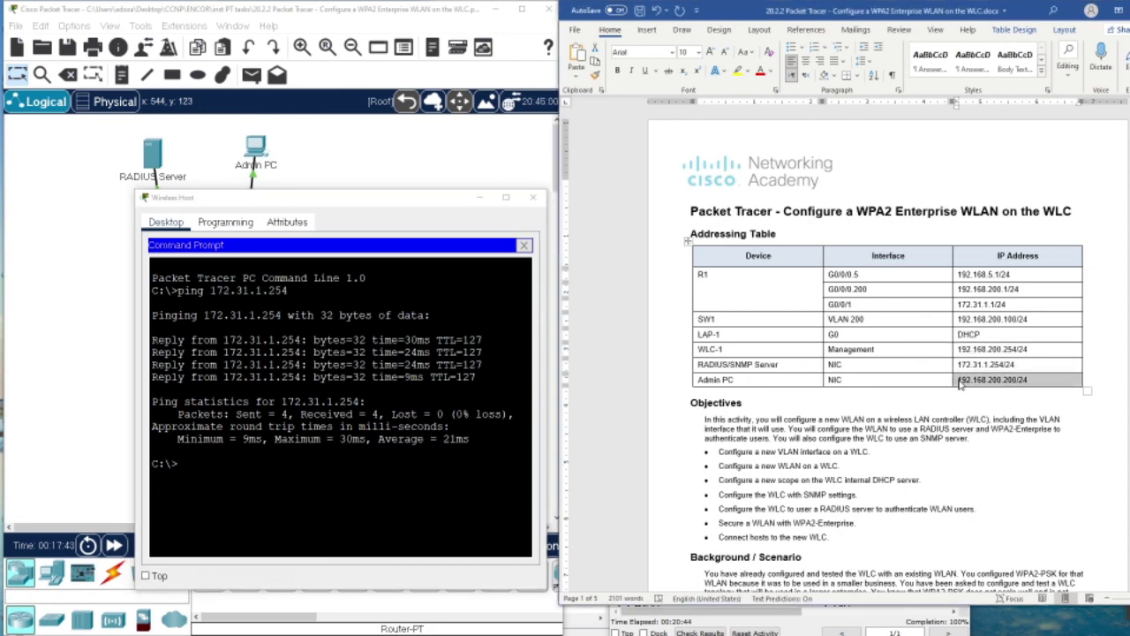
drag(959, 380, 1016, 379)
right_click(1016, 379)
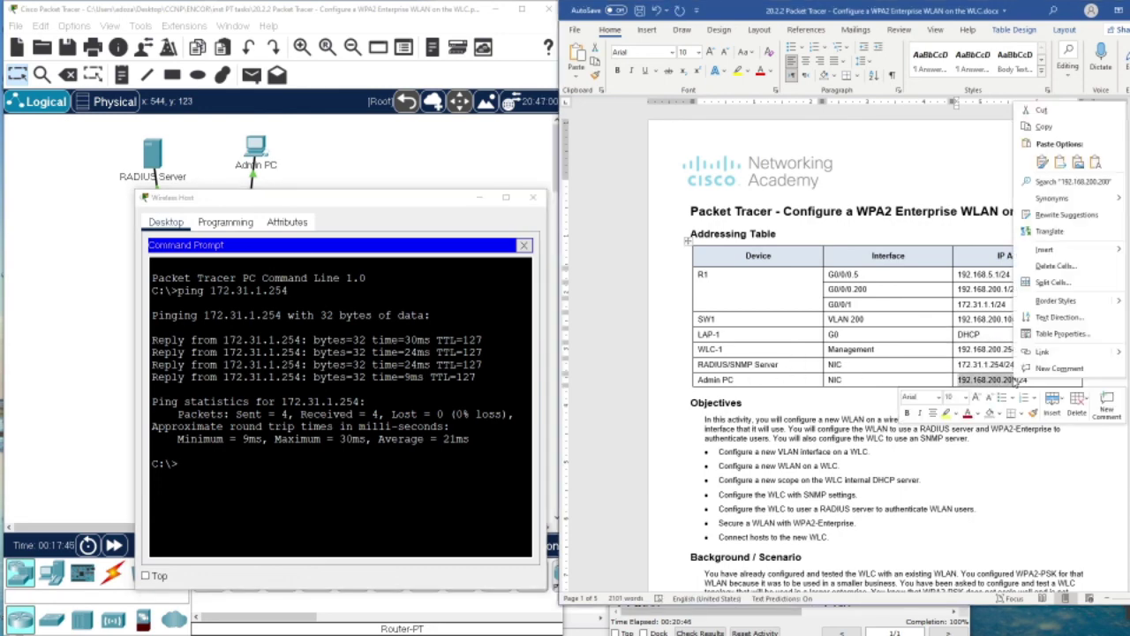
click(1044, 127)
Ping 192.168.200.200 from the Wireless Host, getting three of four replies.
click(405, 427)
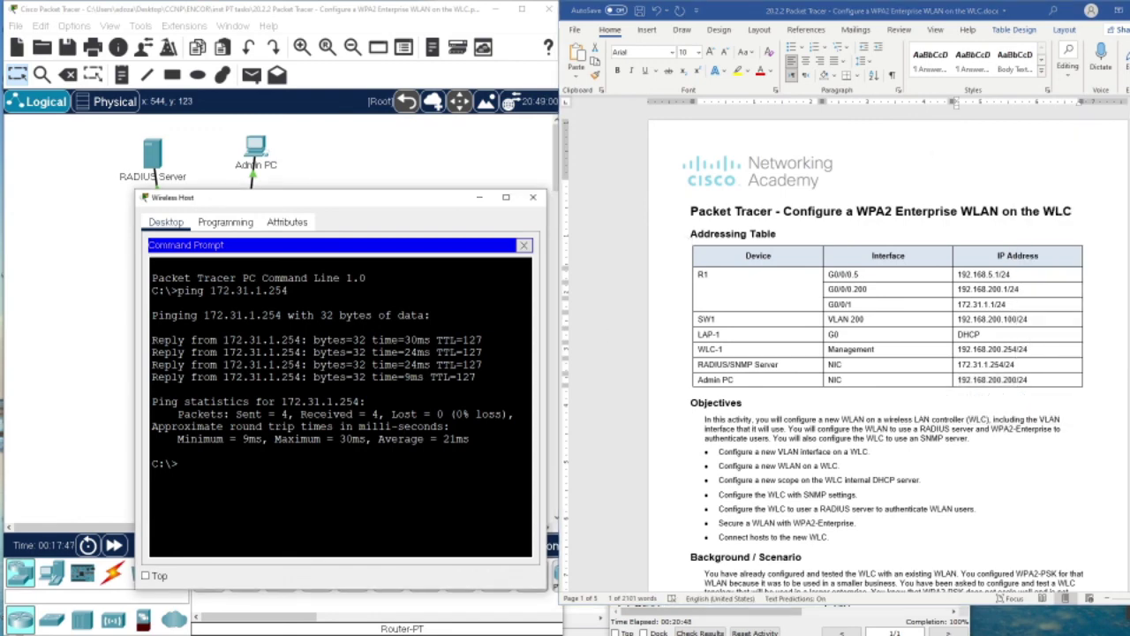
right_click(404, 426)
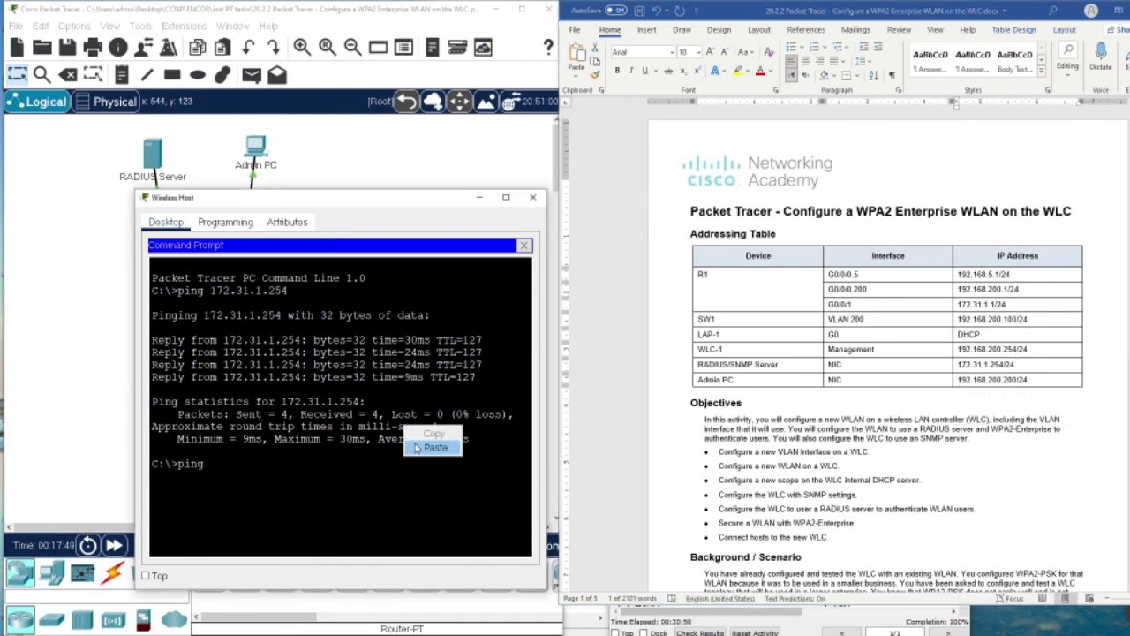
click(418, 449)
key(Return)
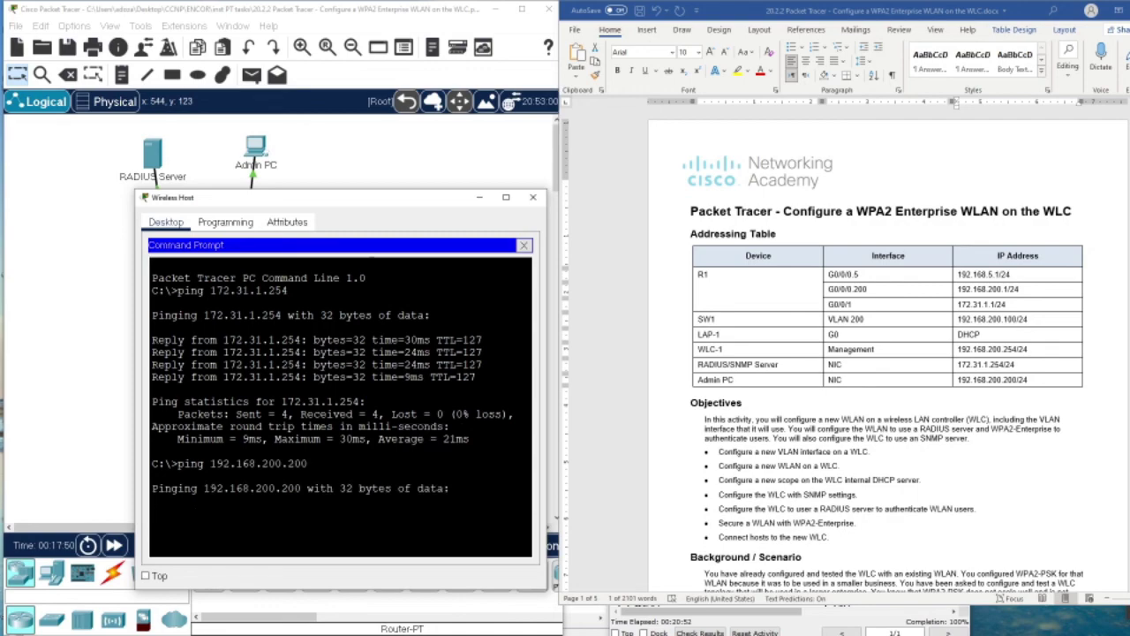
Rearrange the Wireless Host and document windows to uncover the network topology.
drag(352, 206, 393, 123)
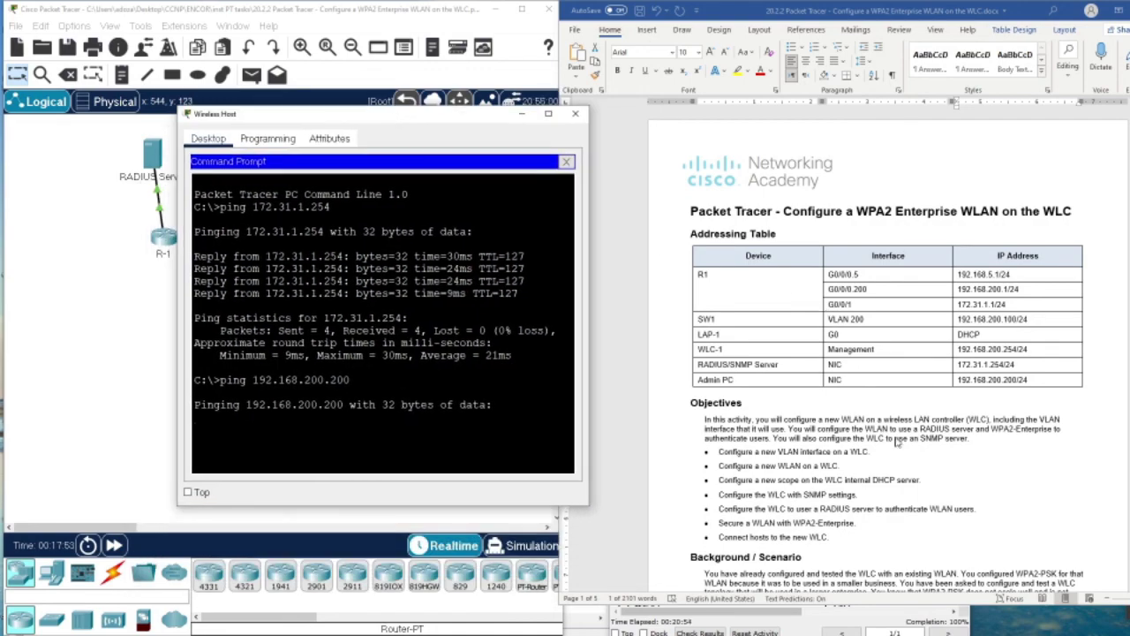
scroll(885, 442, down, 20)
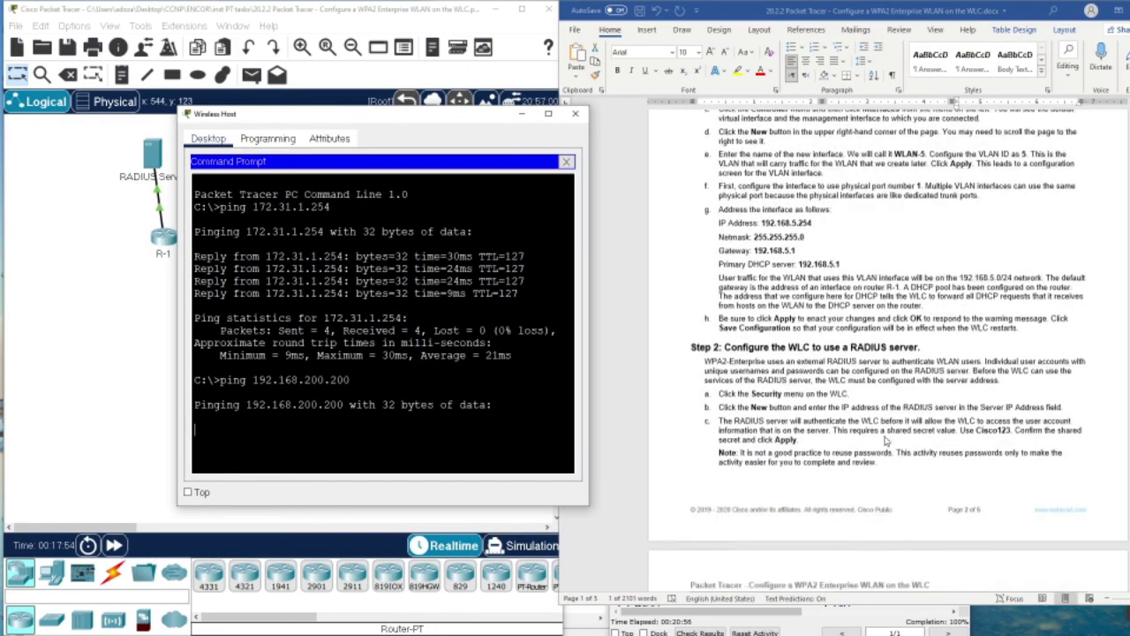
scroll(885, 439, down, 5)
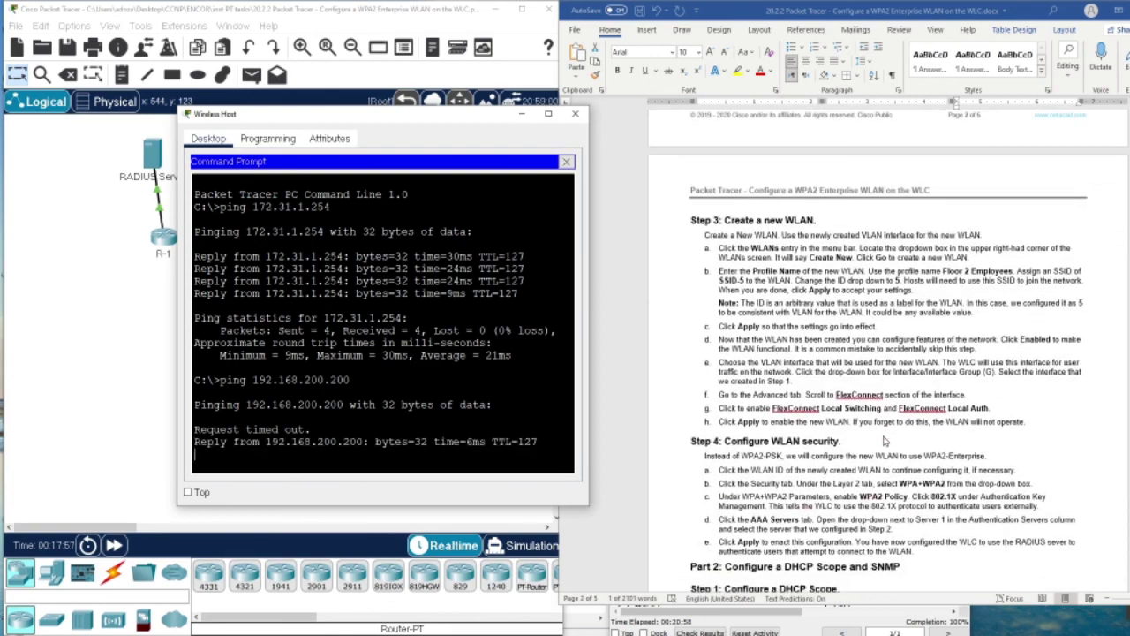
scroll(886, 439, up, 20)
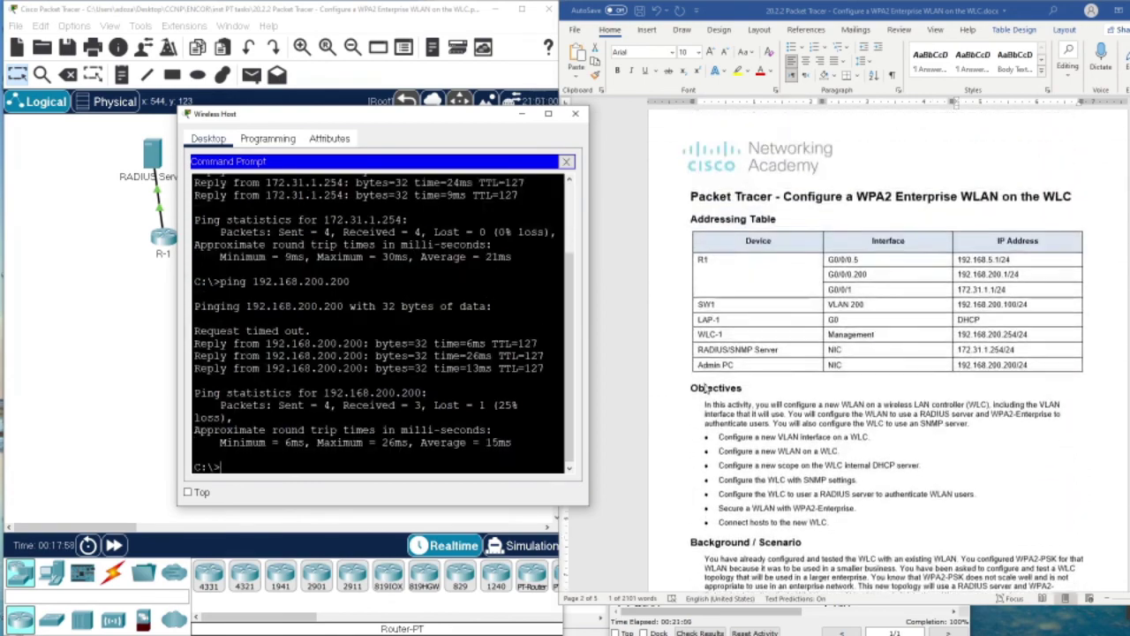
scroll(704, 387, up, 1)
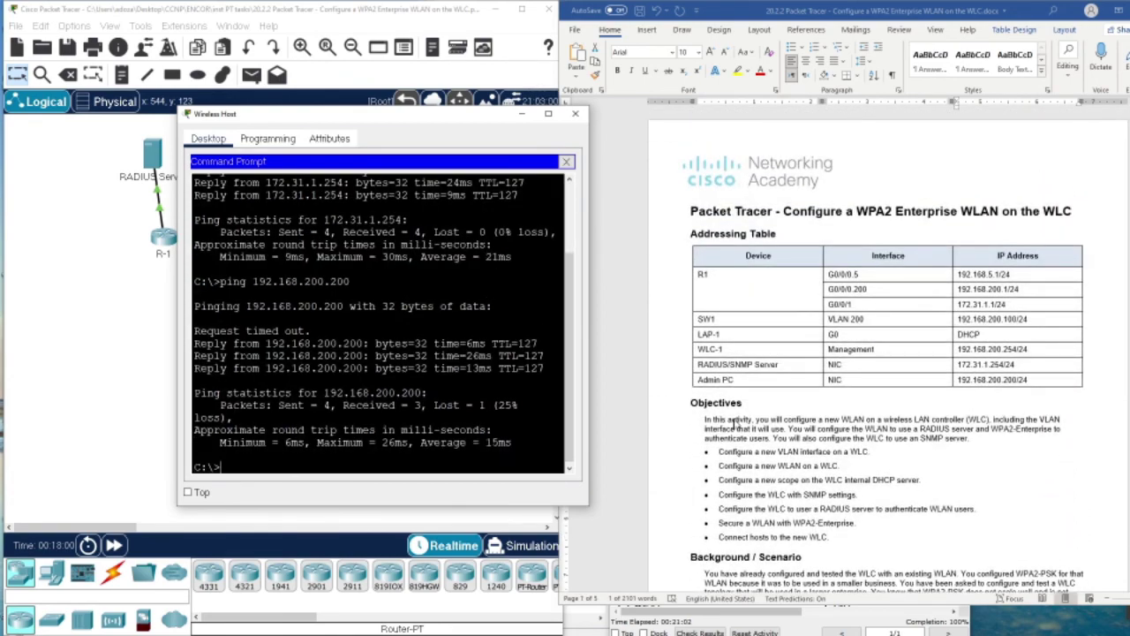
scroll(737, 424, down, 9)
click(945, 611)
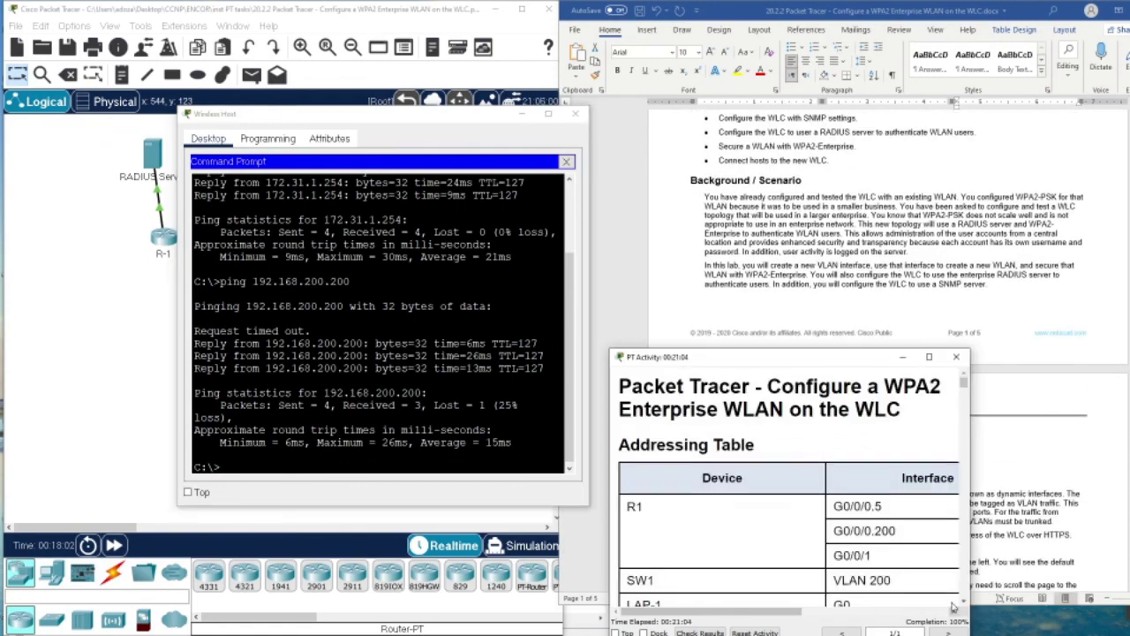
click(674, 206)
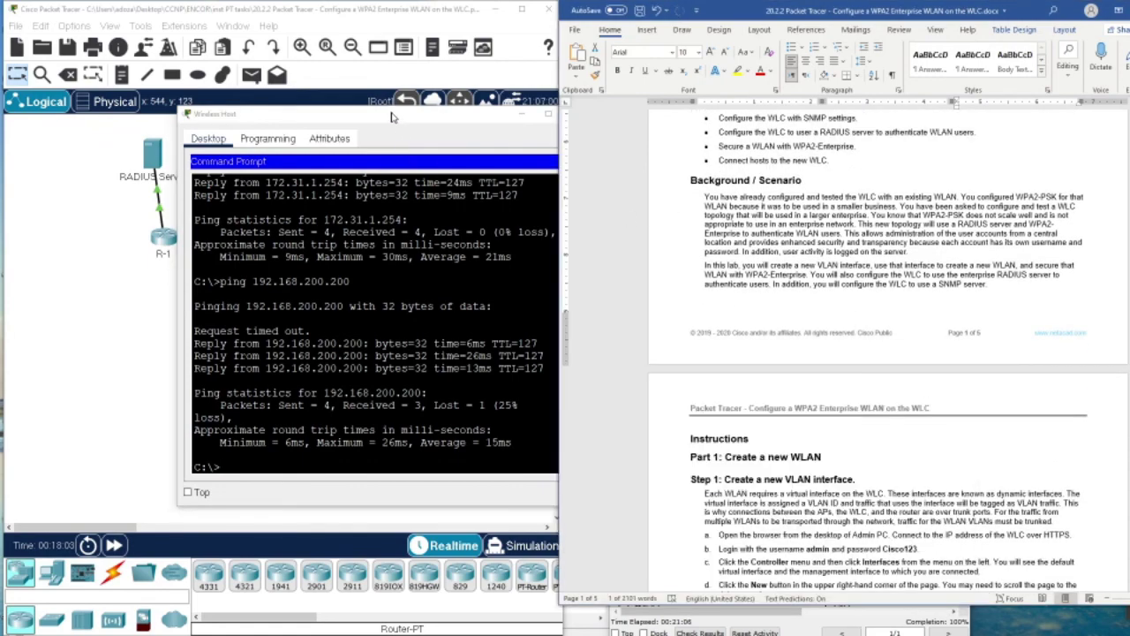
drag(394, 116, 660, 109)
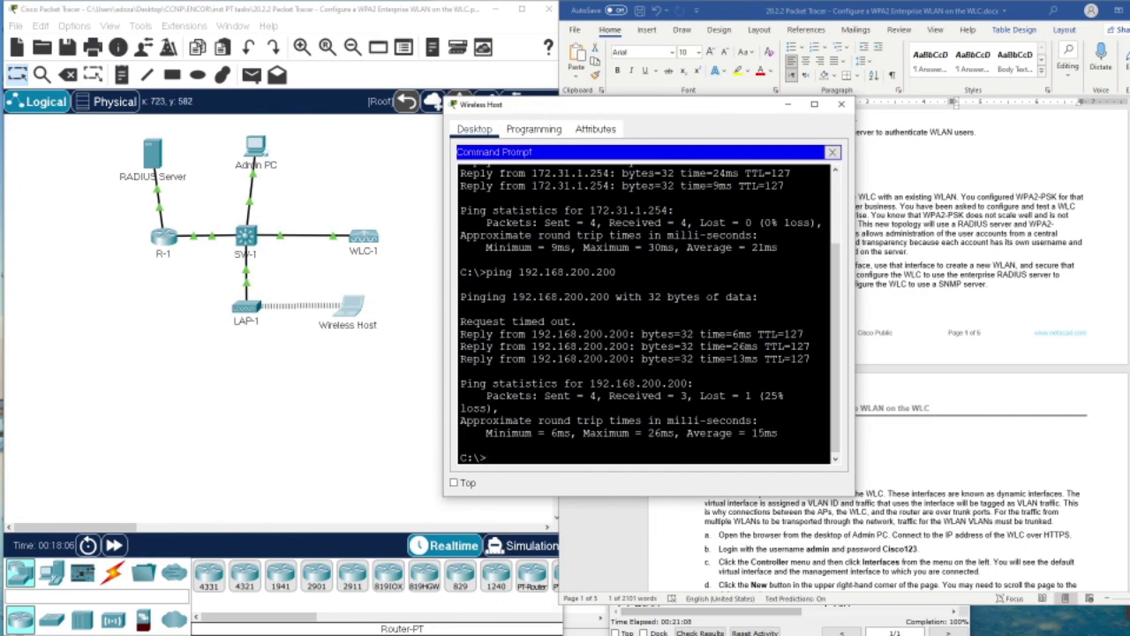